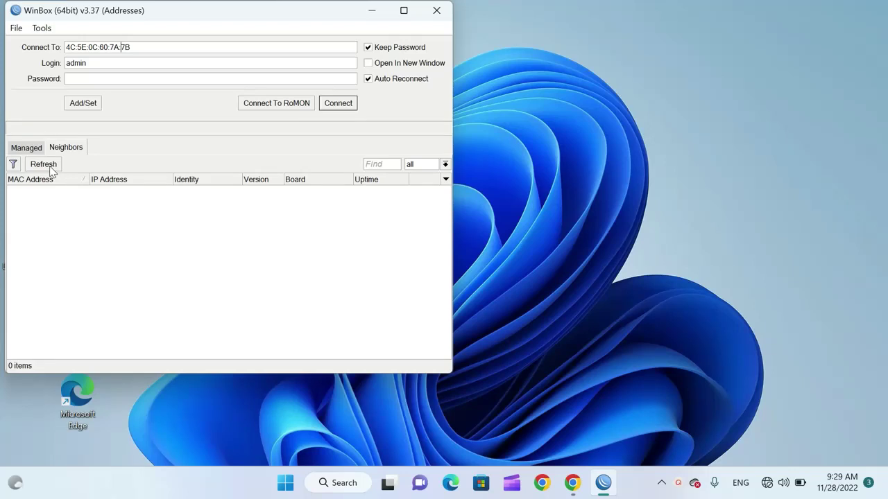
Find the MikroTik RB750GL neighbor and connect as admin with Keep Password and Auto Reconnect off
left_click(49, 167)
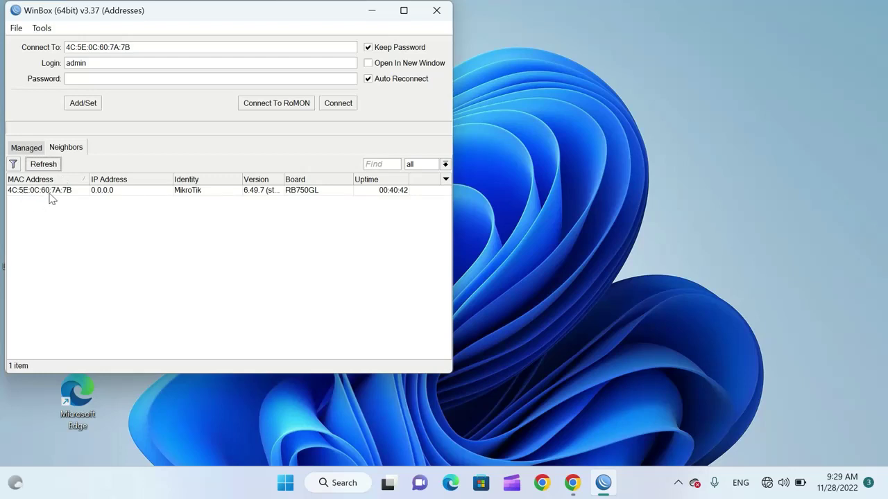
double_click(50, 193)
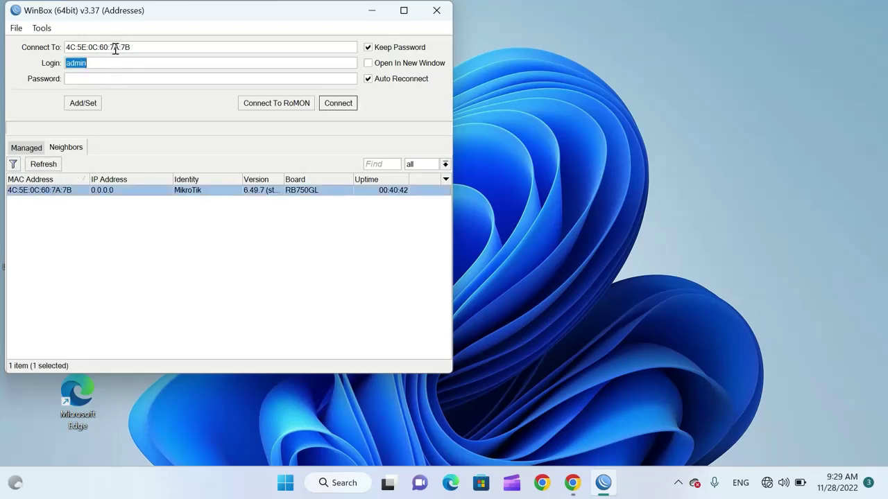
left_click(148, 47)
key("Left")
left_click(374, 49)
left_click(369, 80)
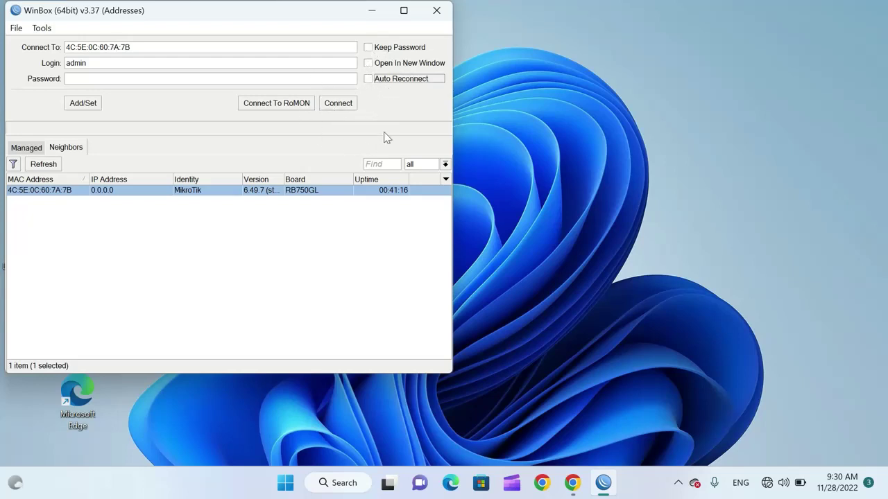
left_click(340, 104)
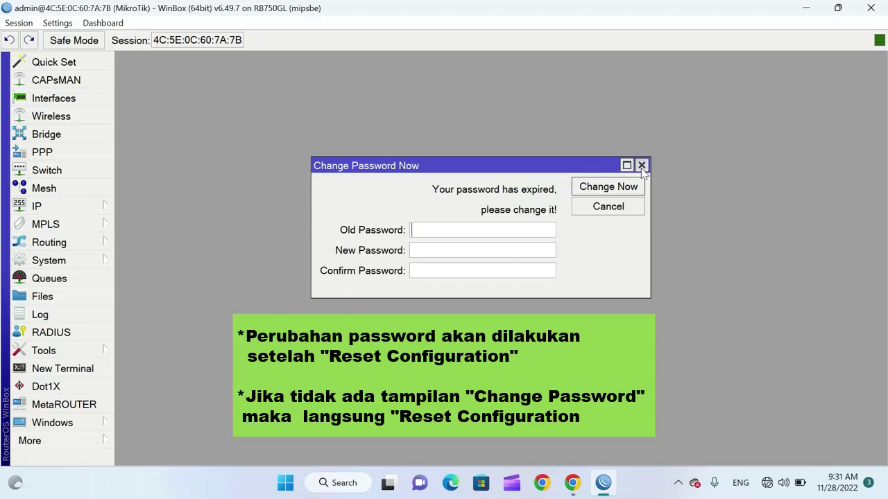
Dismiss the password prompt and reset the configuration with No Default Configuration and Do Not Backup
left_click(641, 166)
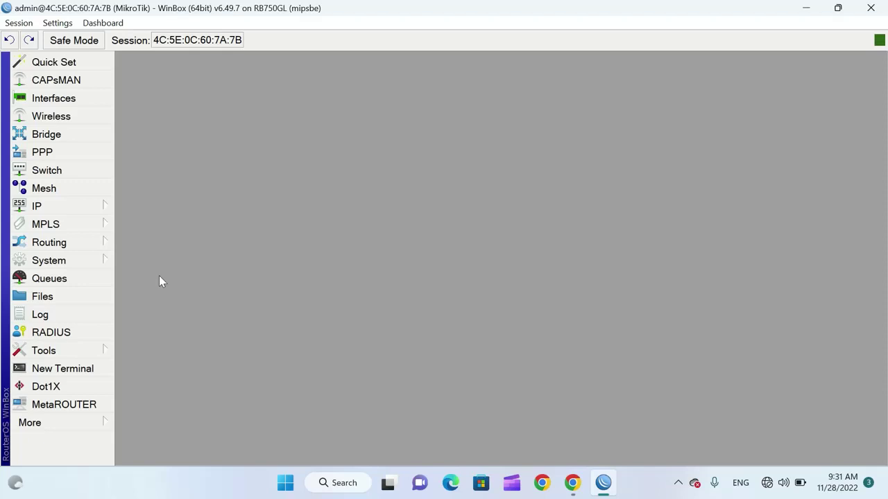
left_click(97, 268)
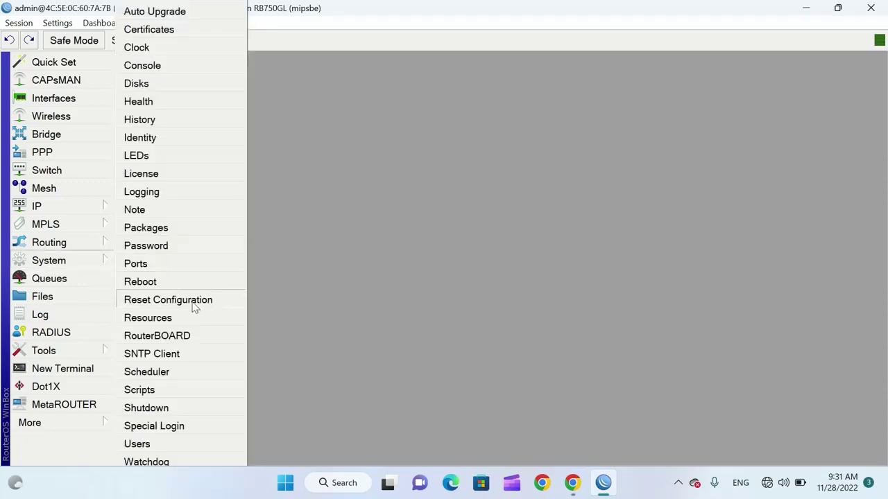
left_click(193, 305)
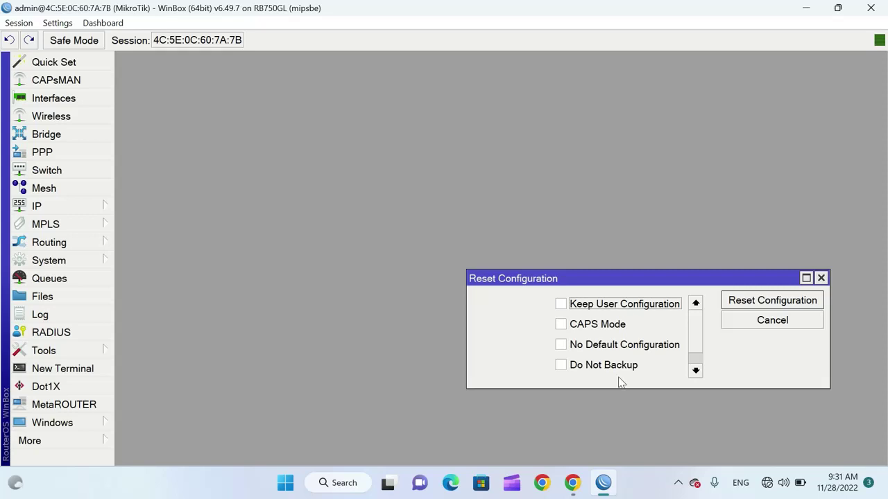
key("Tab")
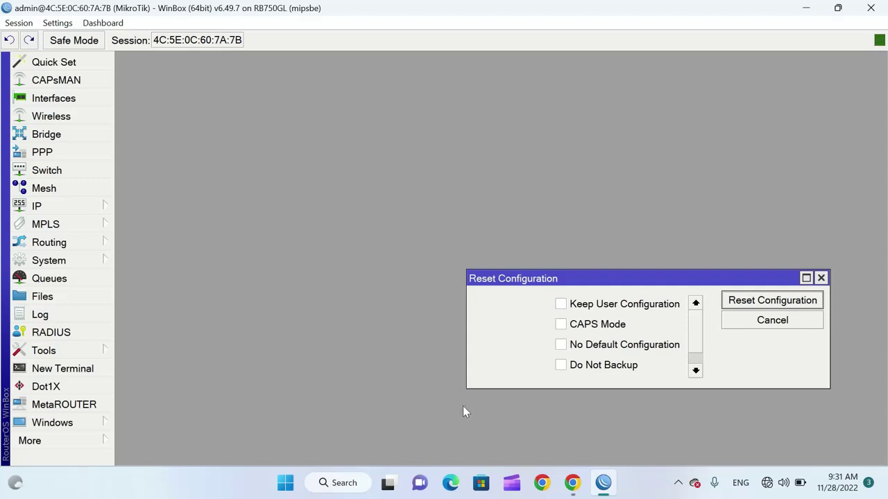
key("Tab")
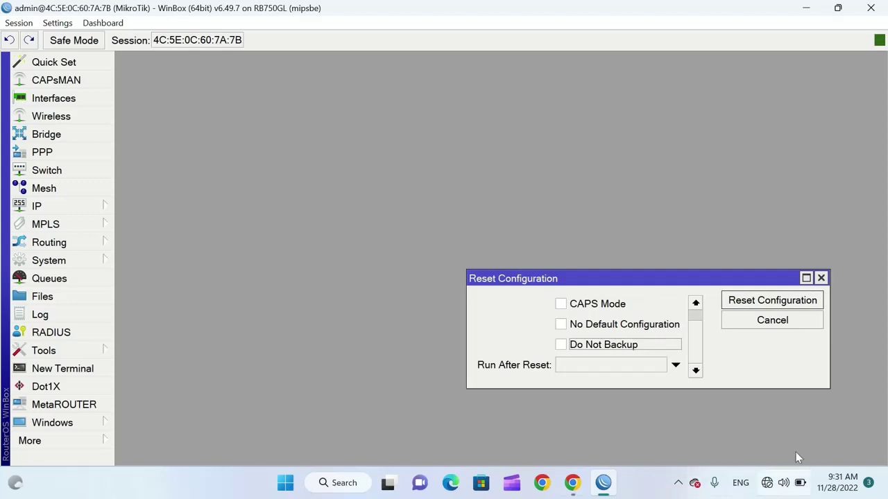
left_click(561, 326)
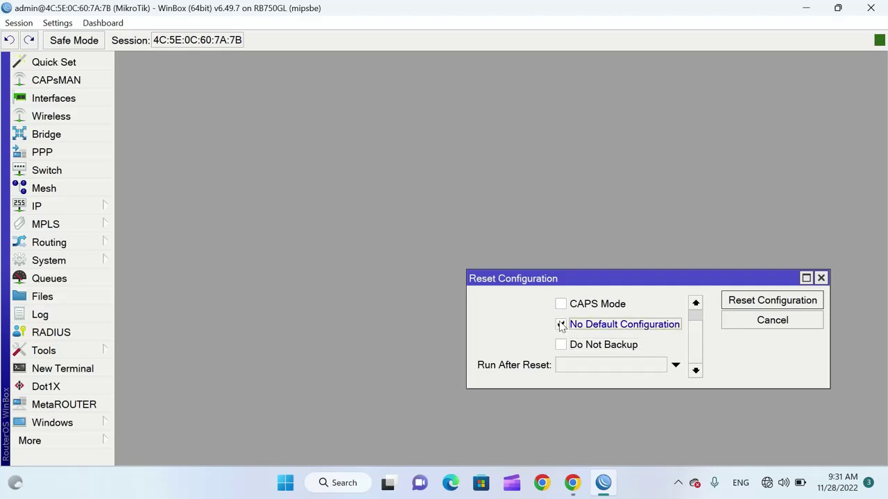
left_click(560, 345)
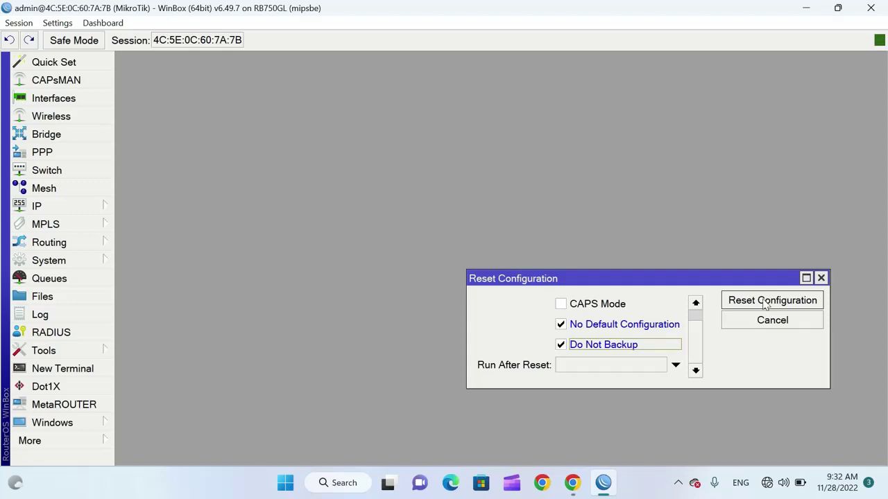
left_click(766, 304)
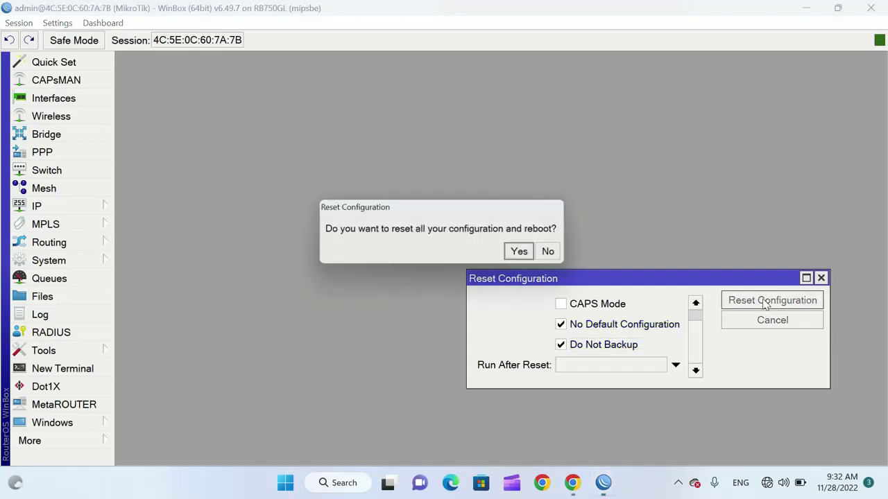
left_click(525, 254)
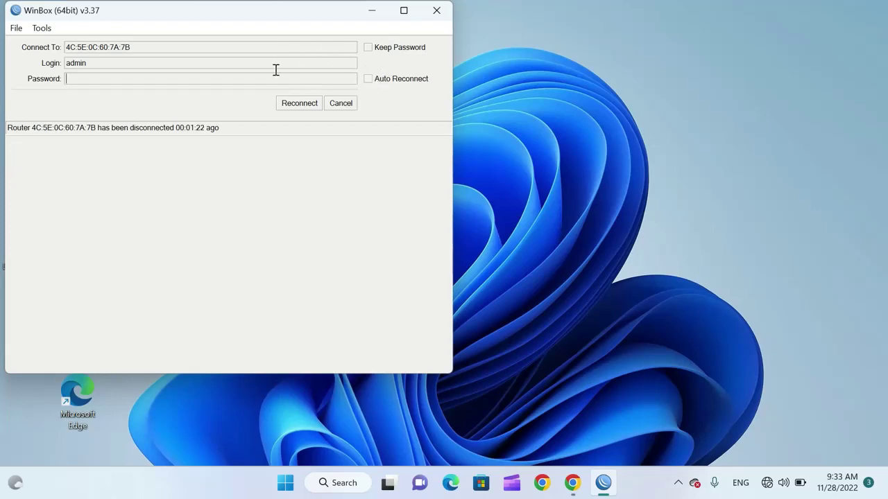
Reconnect after the reset, set and confirm a new admin password, then exit WinBox
left_click(305, 106)
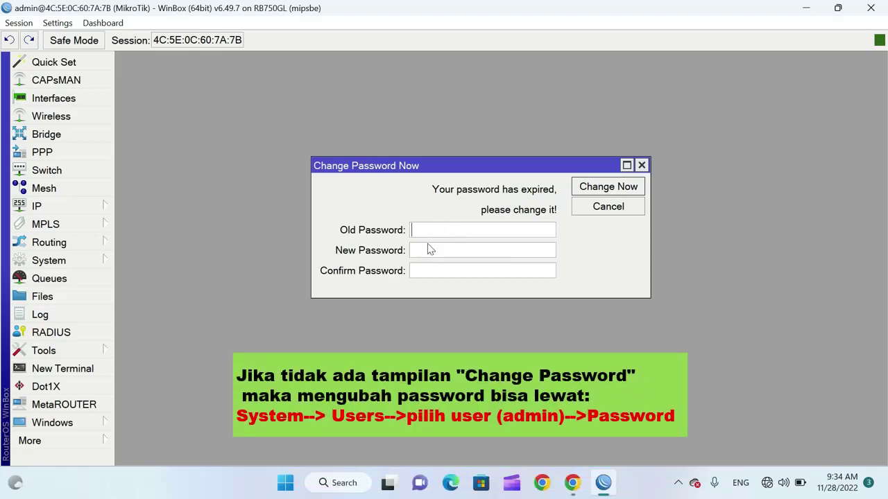
left_click(460, 256)
type("****")
left_click(464, 272)
type("****")
left_click(607, 188)
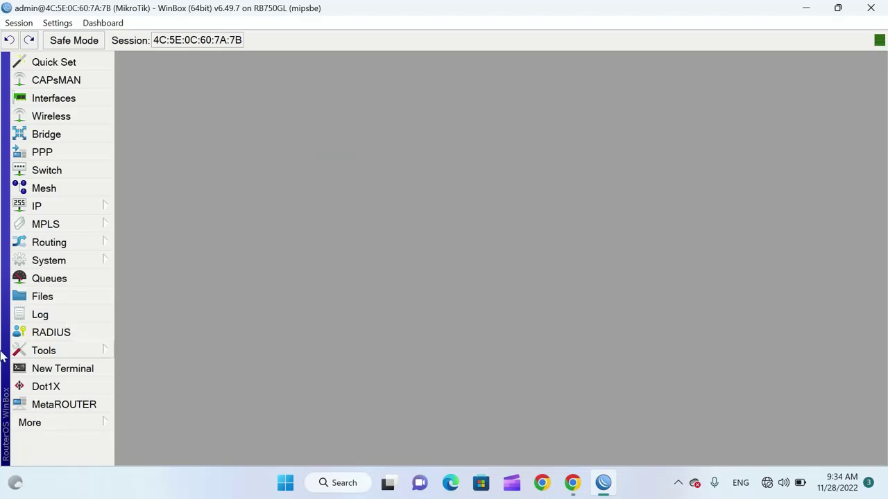
left_click(38, 428)
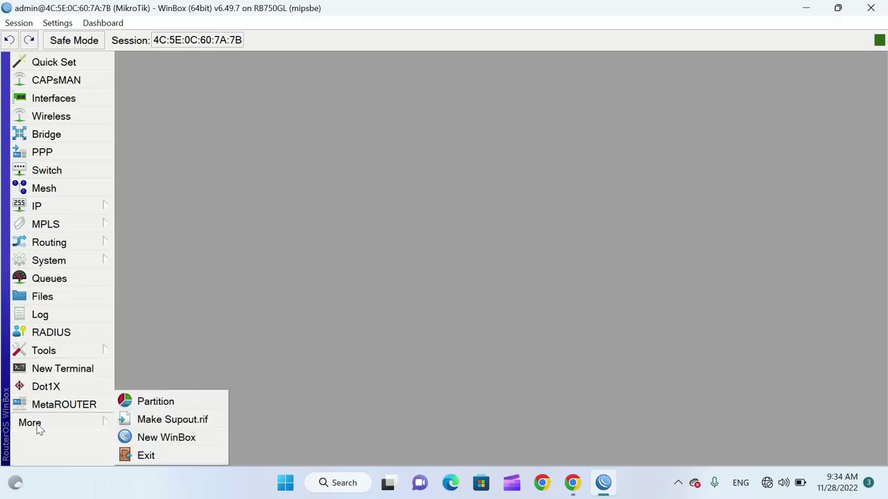
left_click(147, 457)
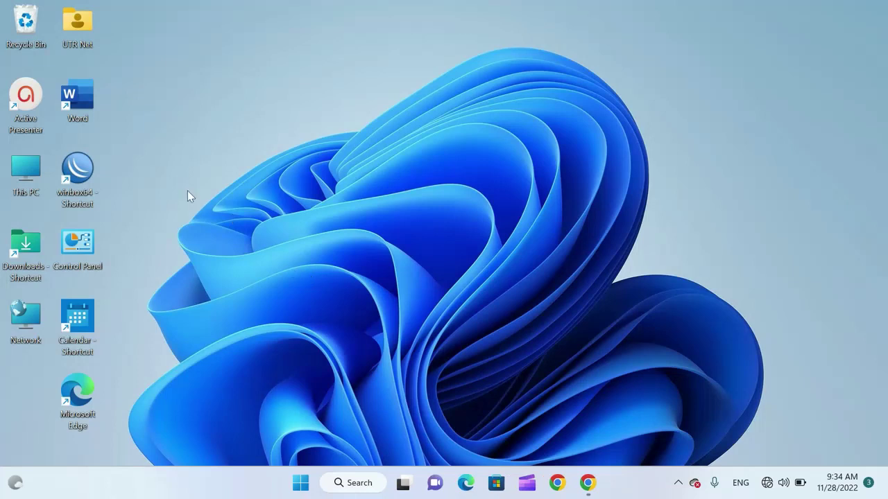
Relaunch WinBox and connect as admin with the new password, Keep Password and Auto Reconnect on
double_click(78, 170)
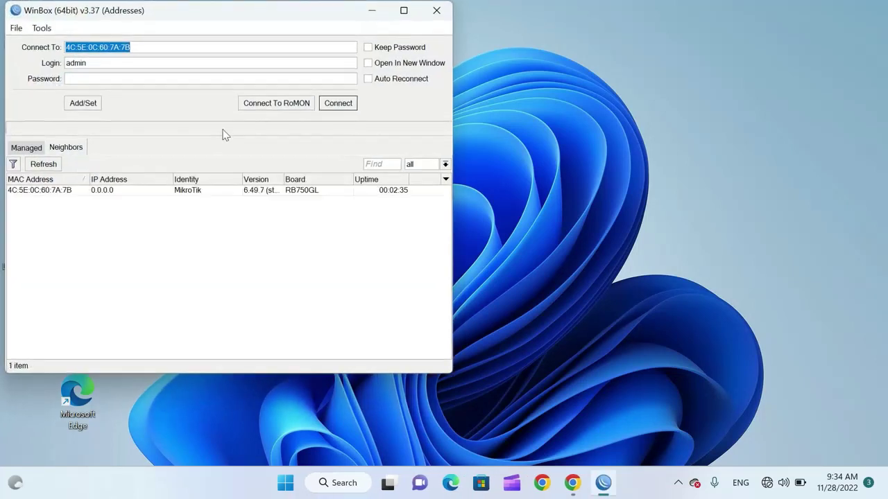
left_click(106, 78)
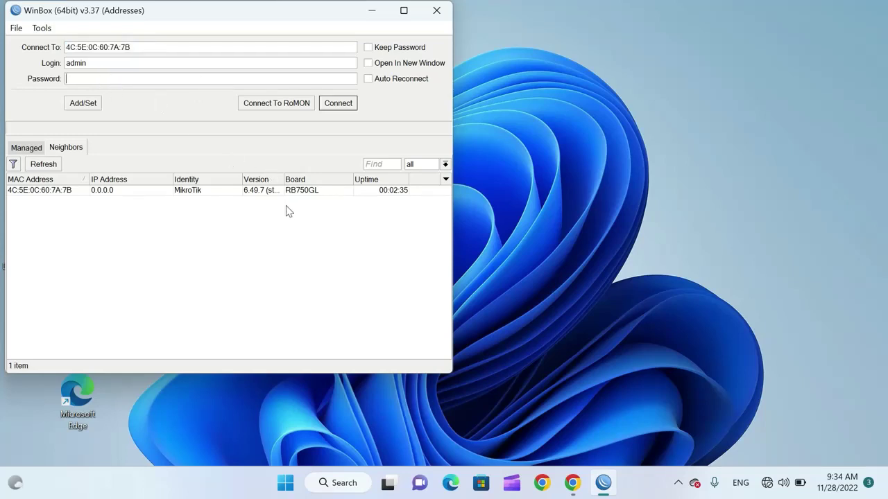
type("****")
left_click(368, 49)
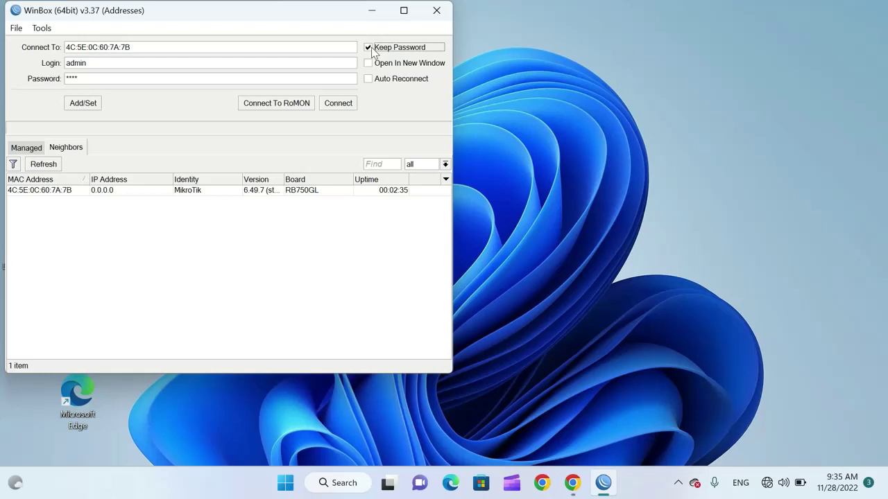
left_click(368, 79)
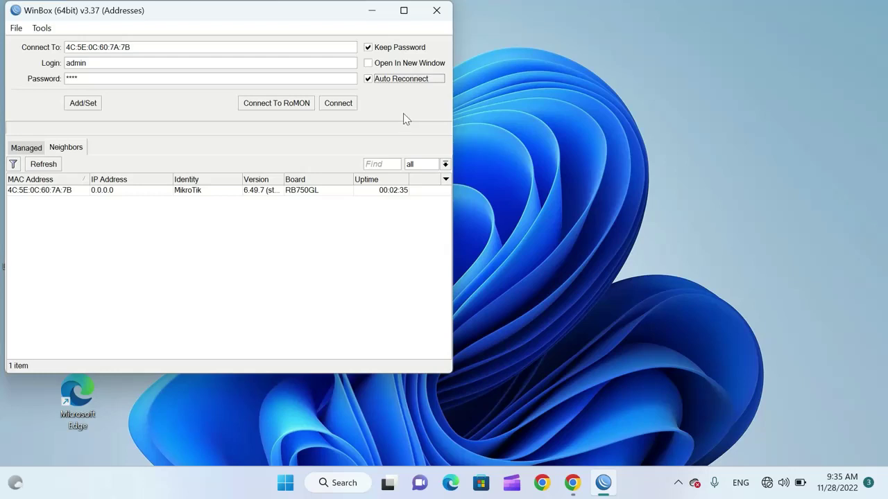
left_click(349, 106)
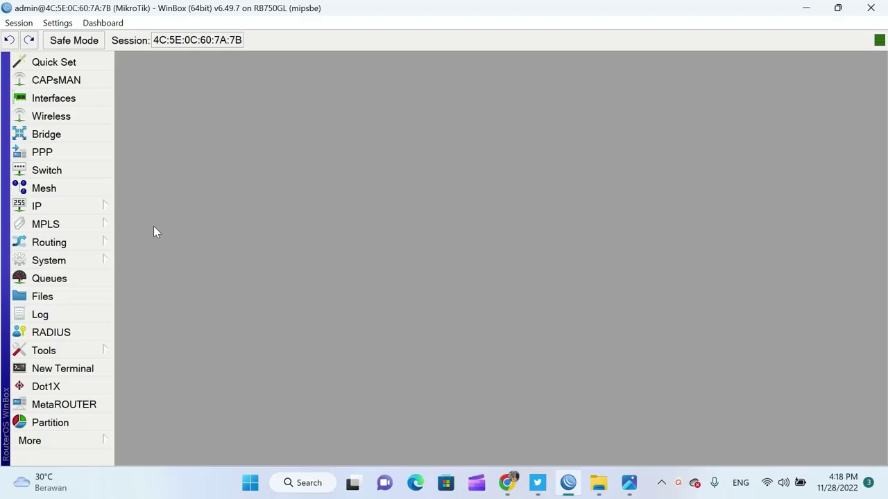
Check the hotspot flowchart in Photos, then show WinBox's Interface List with ether1–ether5
left_click(629, 488)
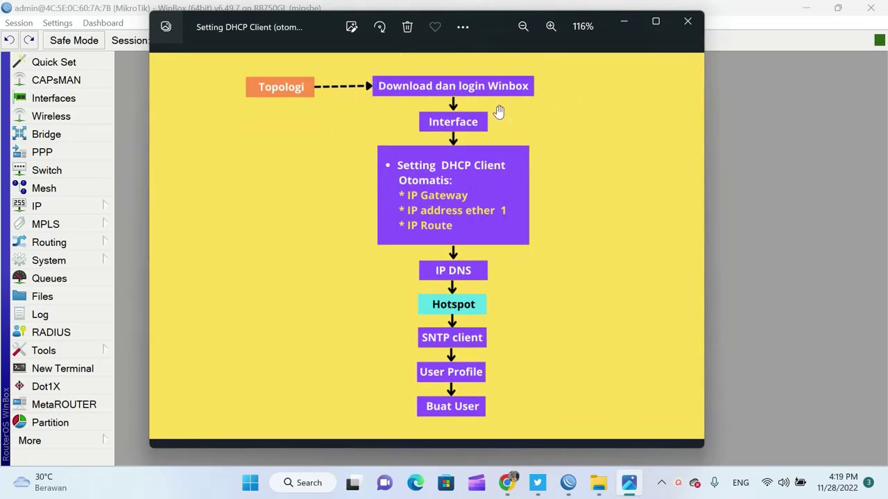
left_click(624, 26)
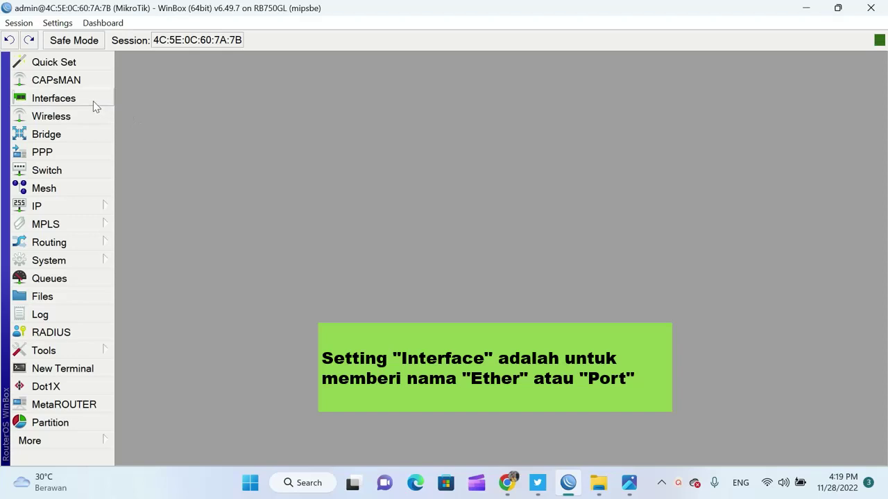
left_click(95, 106)
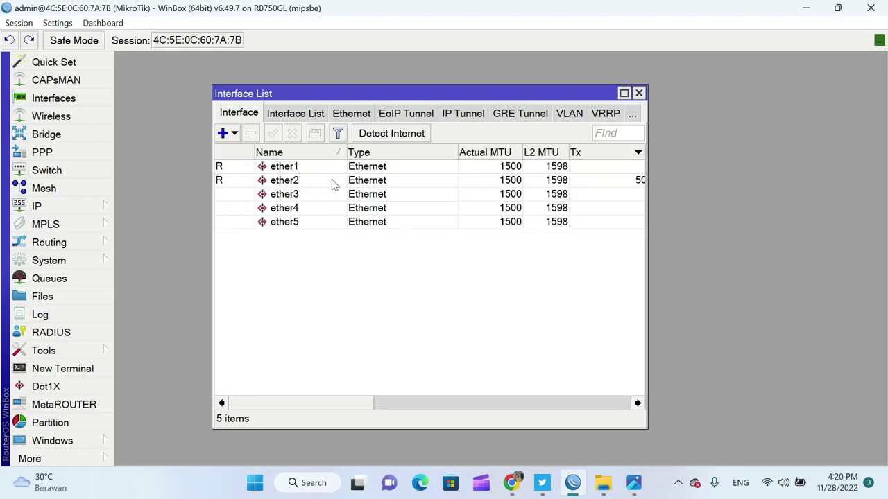
Rename the ether1 interface to ether1-Internet
double_click(297, 171)
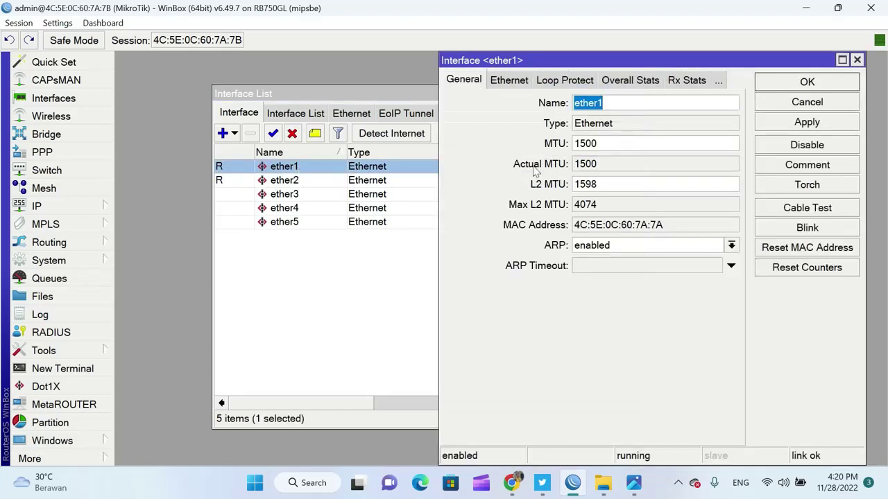
left_click(632, 104)
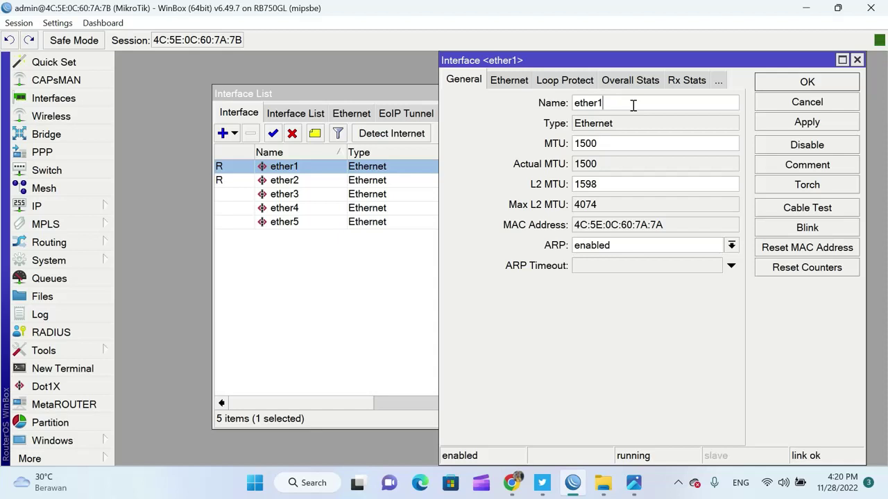
type("-")
type("ISP")
key("BackSpace")
key("BackSpace")
type("nternet")
left_click(826, 129)
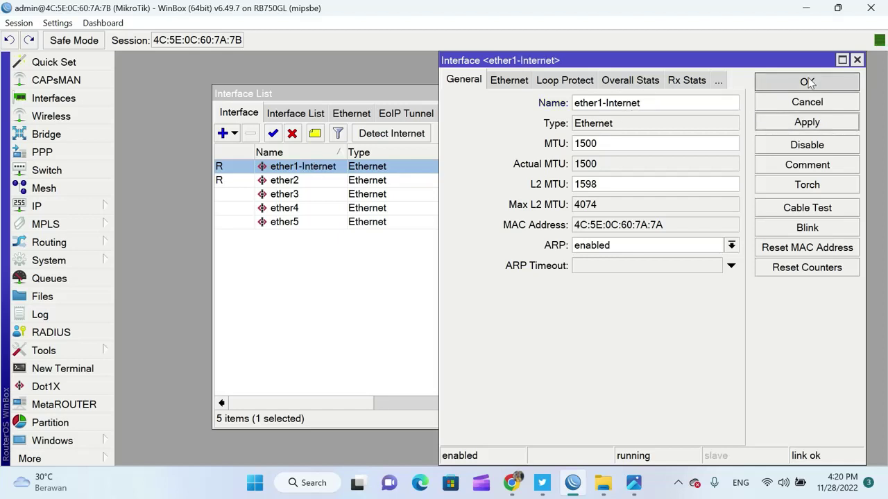
left_click(807, 82)
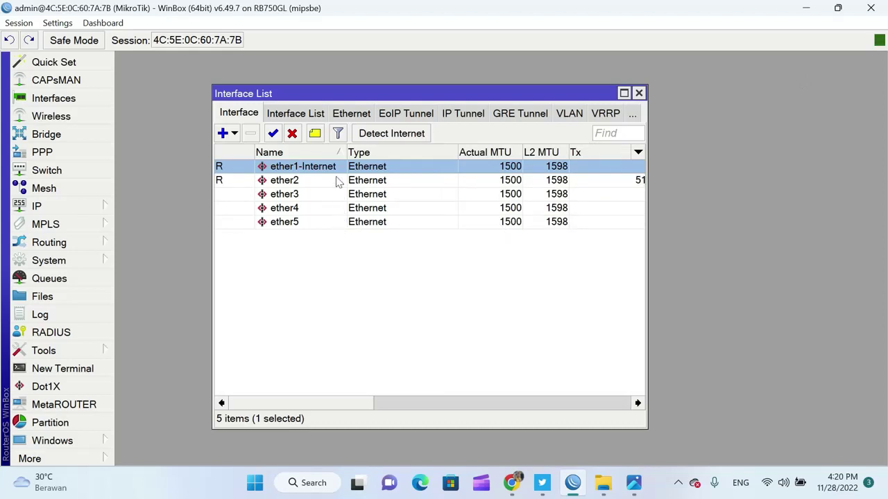
Rename ether2 to ether2-Hotspot, then bring the setup flowchart back up in Photos
double_click(300, 182)
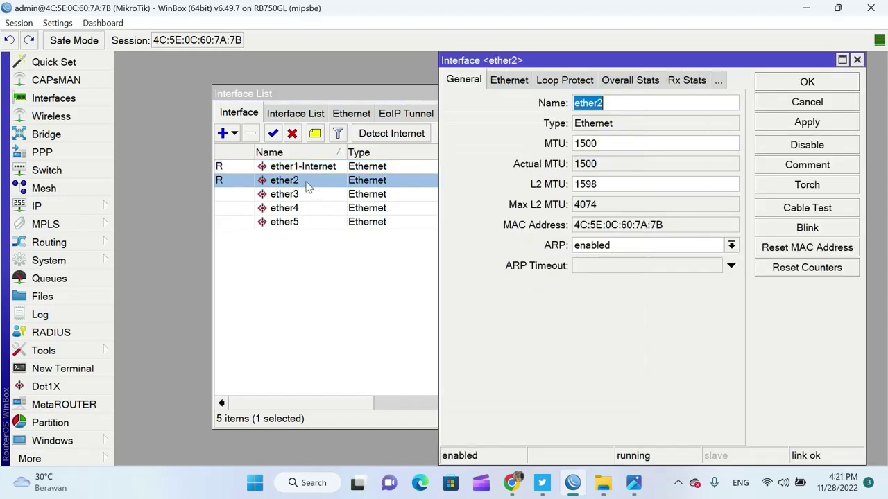
left_click(663, 104)
type("-Hotspot")
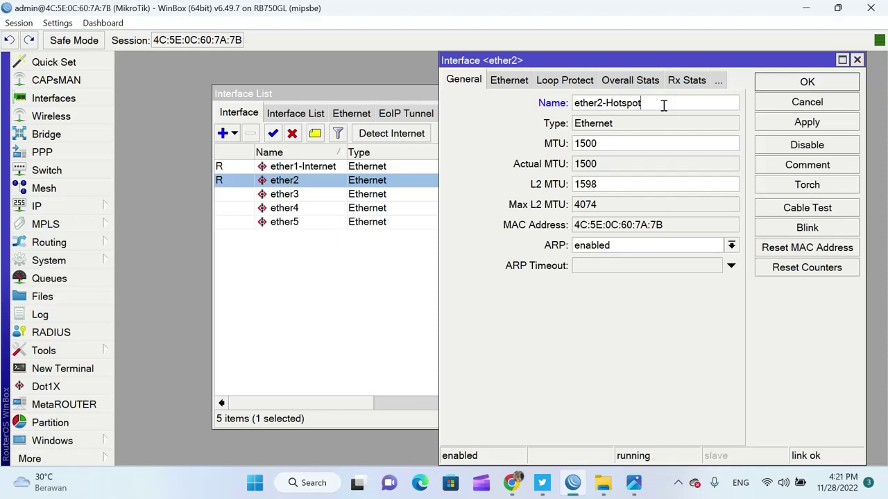
left_click(816, 123)
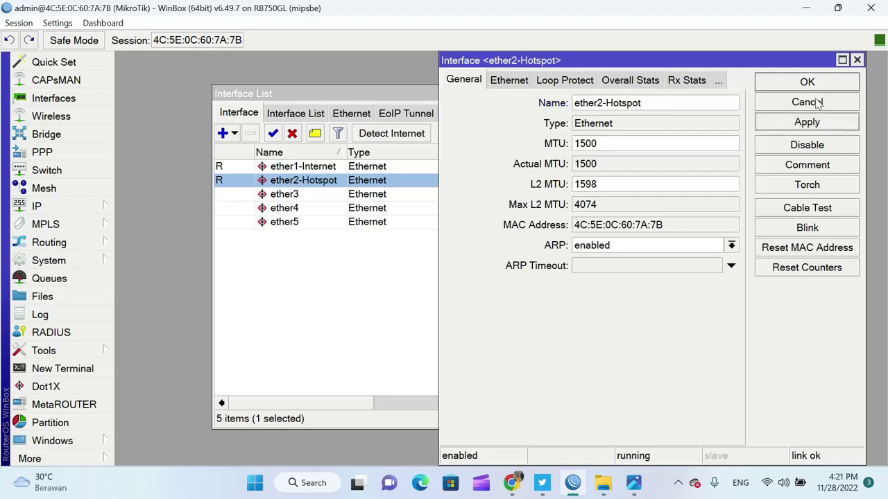
left_click(819, 83)
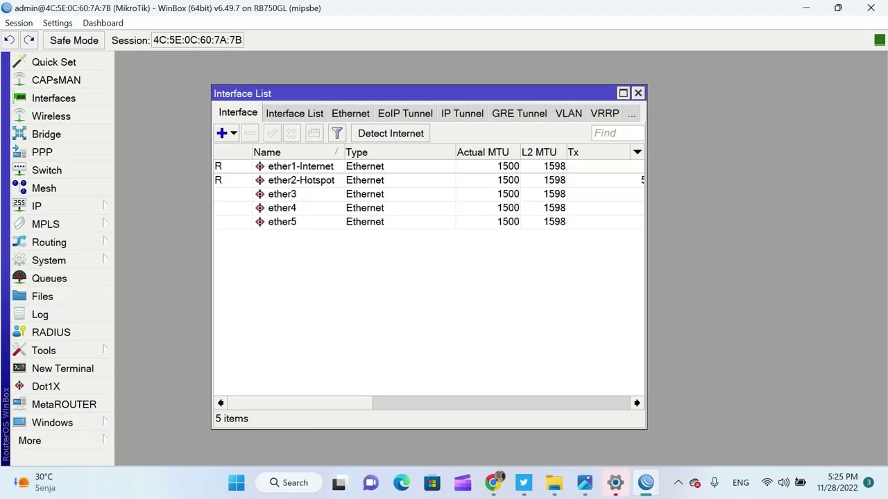
left_click(584, 483)
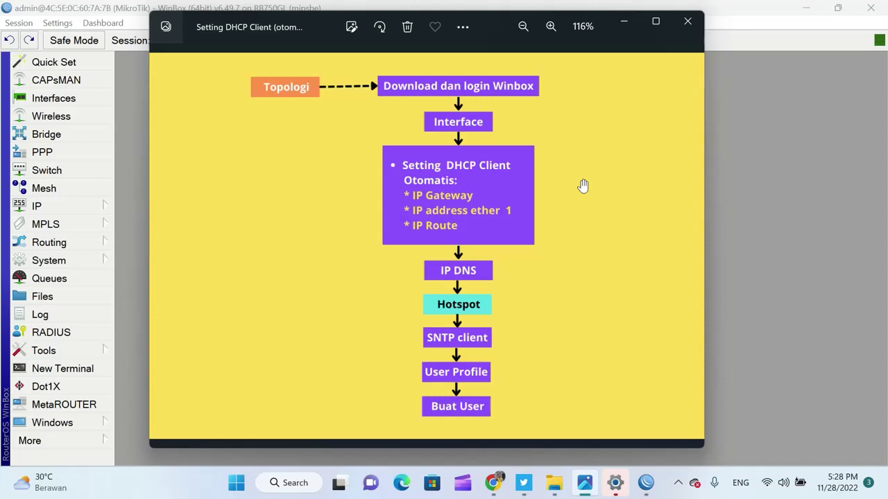
Minimize the Photos flowchart so the Interface List shows again
left_click(626, 27)
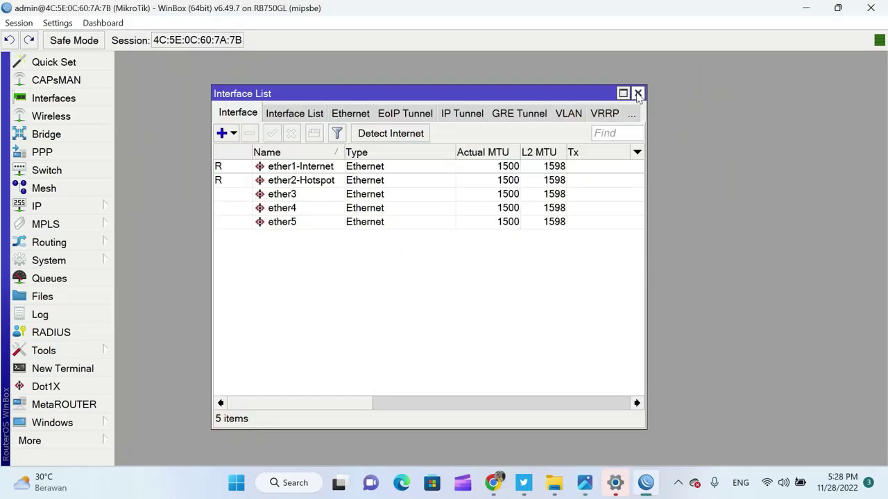
Close the Interface List and arrange the IP Address List and Route List so both are visible
left_click(638, 93)
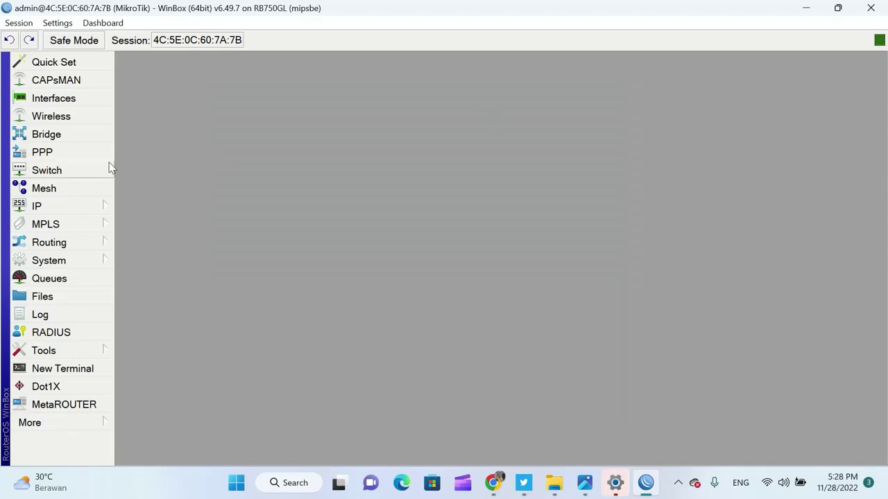
left_click(98, 205)
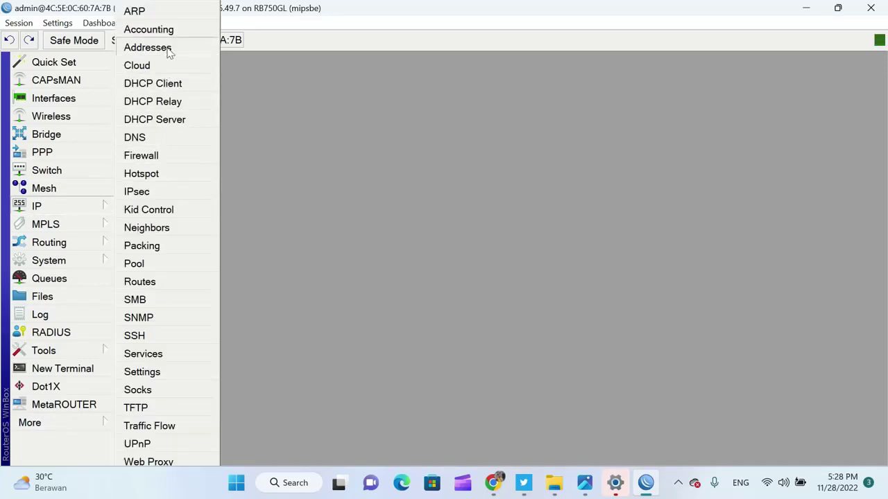
left_click(167, 49)
left_click(99, 206)
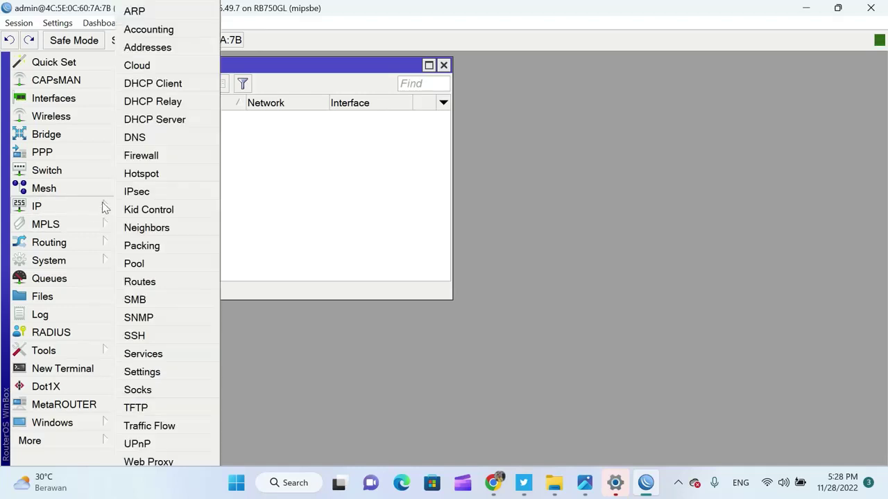
left_click(160, 282)
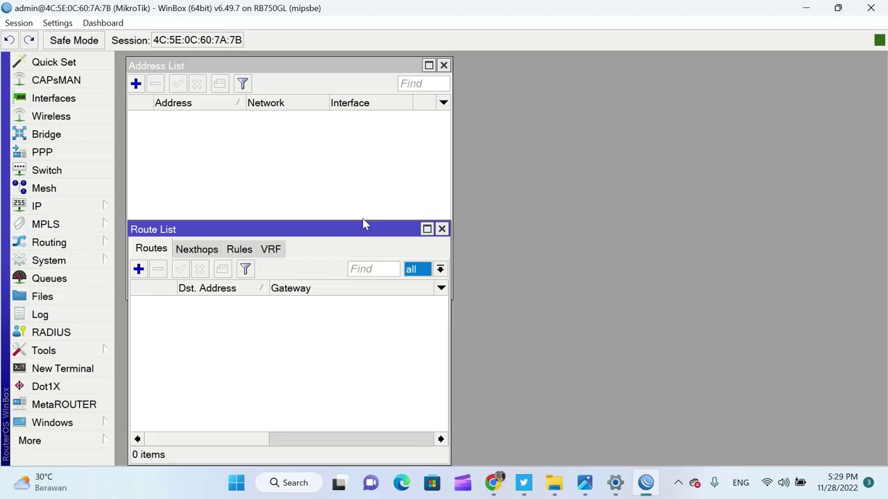
left_click_drag(366, 228, 366, 266)
left_click(372, 242)
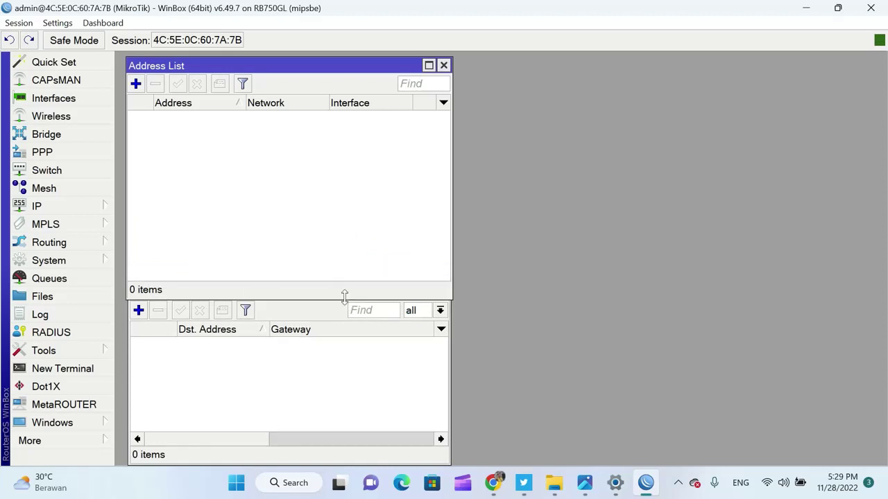
left_click_drag(344, 296, 512, 250)
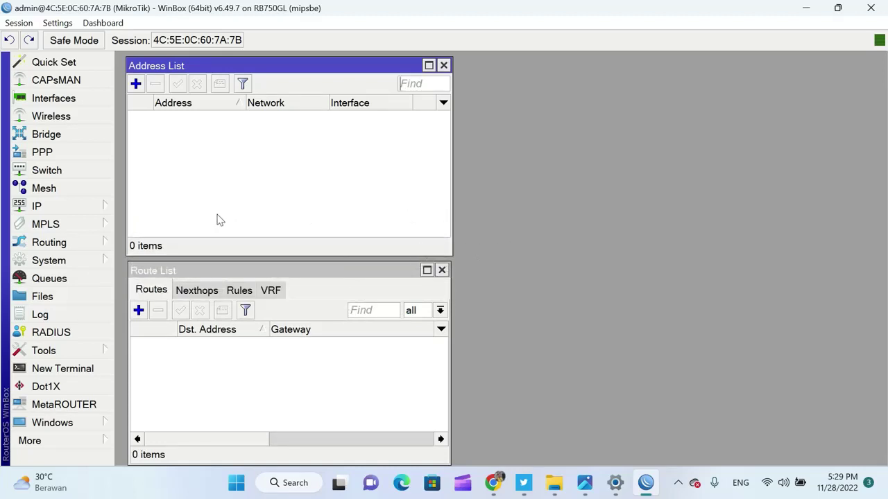
left_click(89, 212)
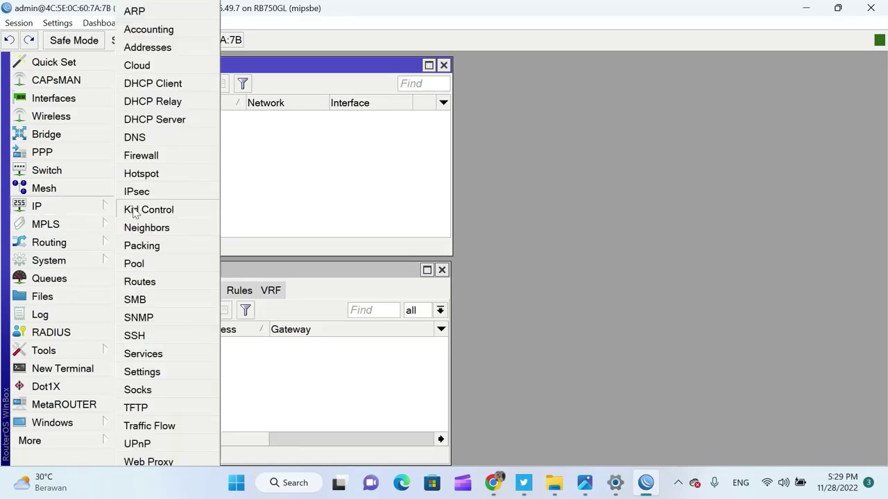
Add and apply a DHCP client on ether1-Internet using peer DNS/NTP and adding a default route
left_click(169, 85)
left_click_drag(687, 121, 687, 93)
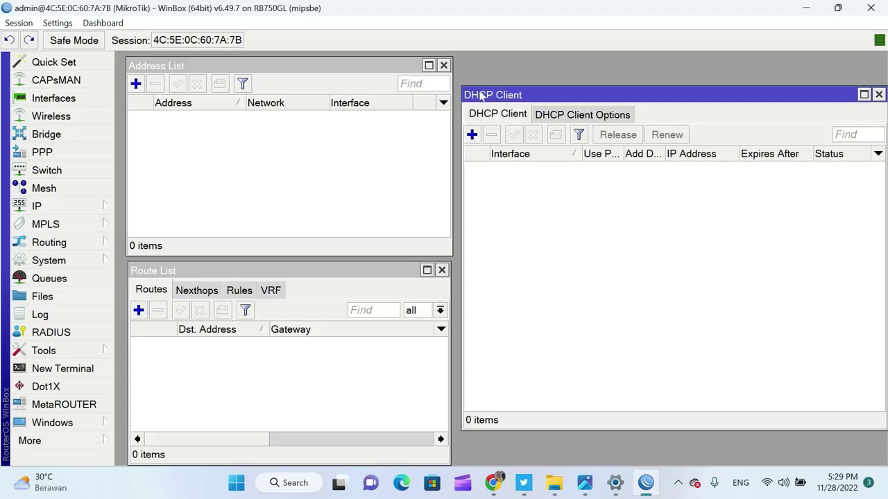
left_click(471, 135)
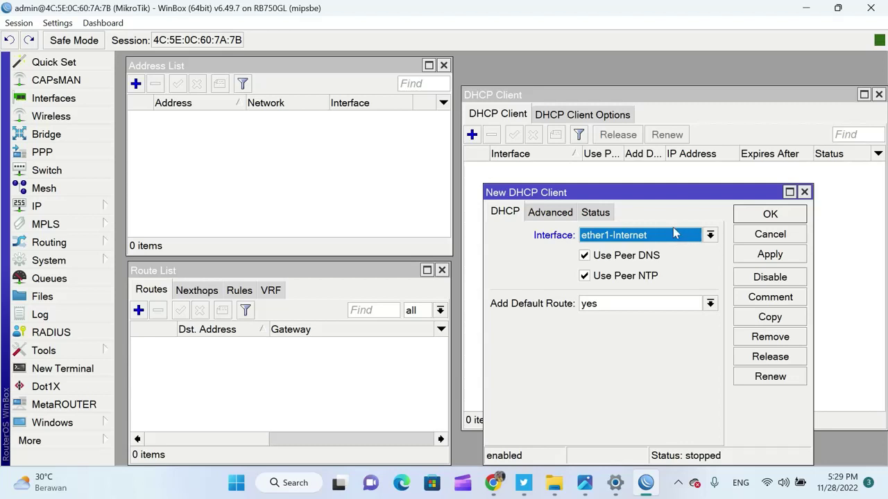
left_click(710, 237)
left_click(710, 236)
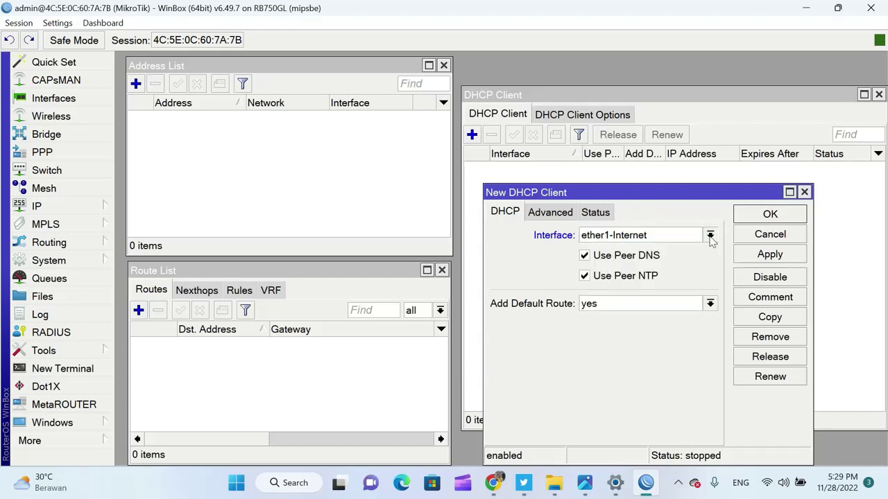
left_click(711, 237)
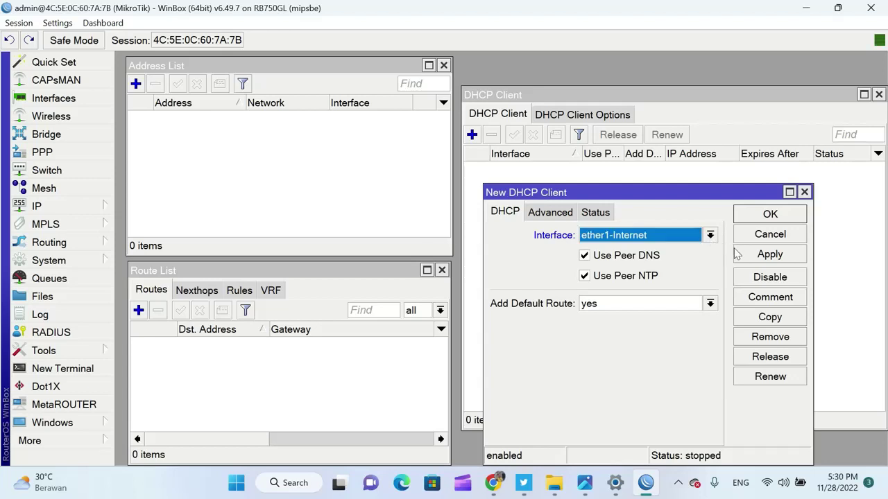
left_click(770, 255)
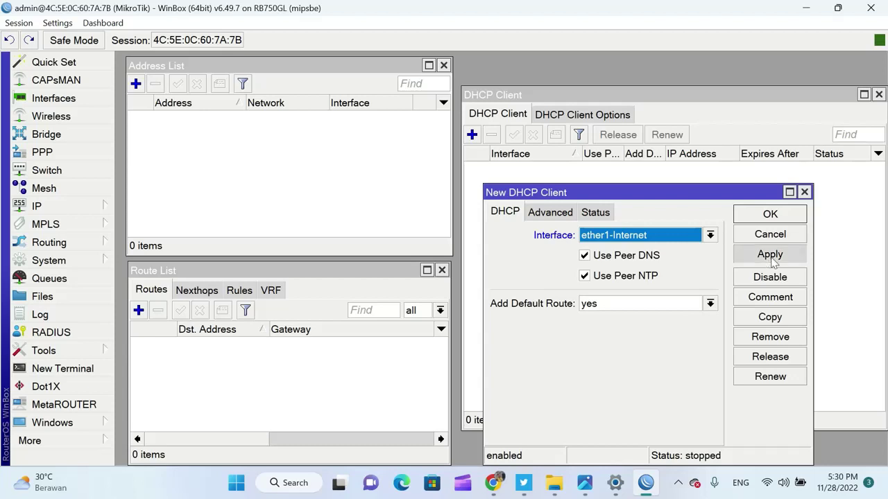
Confirm the DHCP client and inspect the resulting 0.0.0.0/0 route via gateway 192.168.1.1
left_click(770, 215)
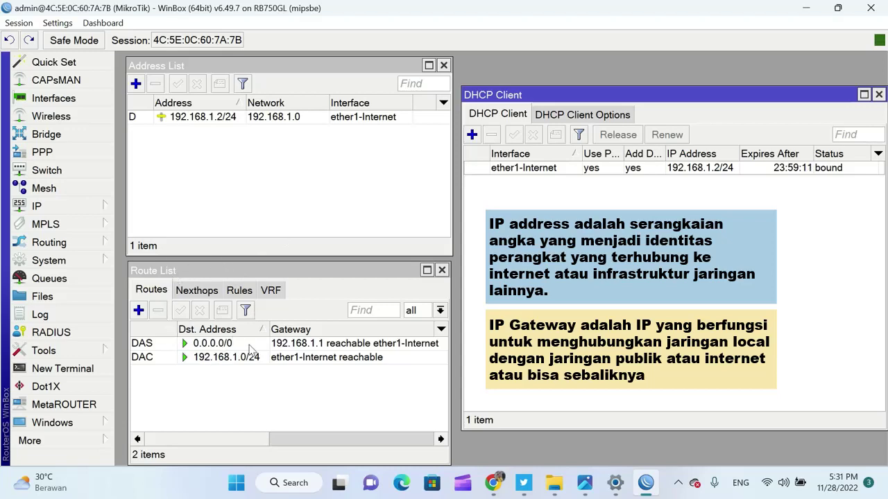
double_click(186, 346)
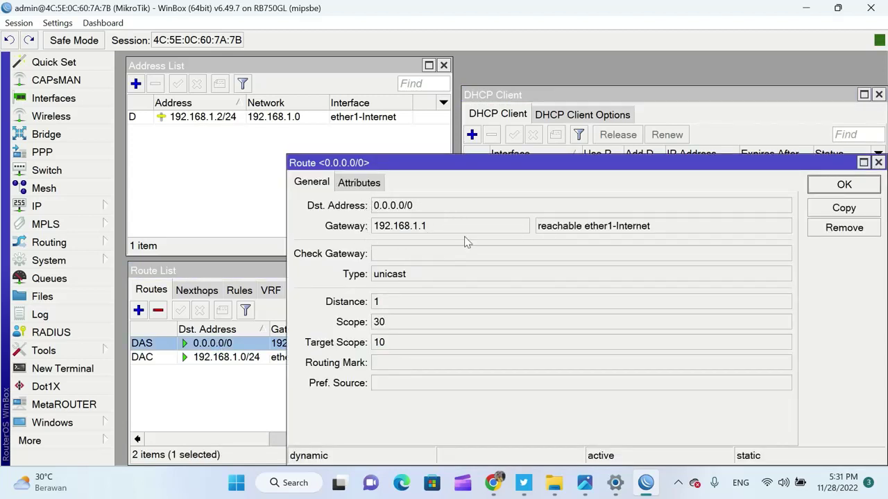
left_click(878, 162)
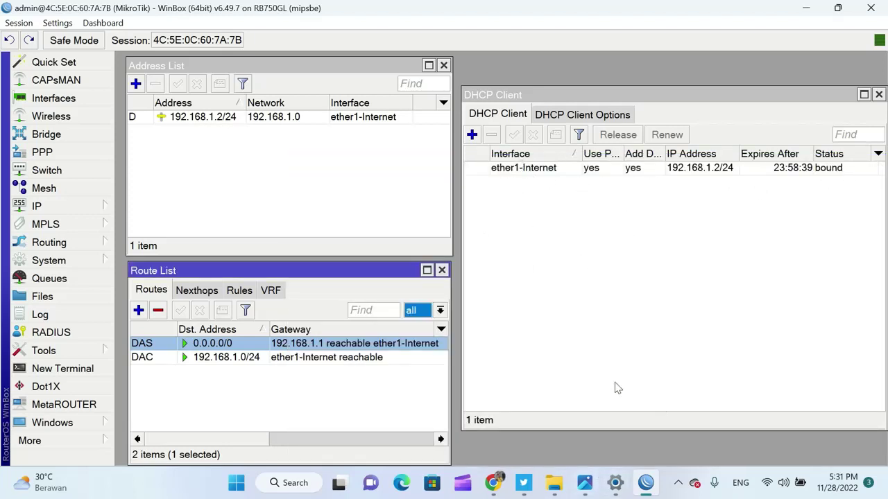
Review the setup flowchart in Photos, then close the DHCP Client, Address List and Route List windows
left_click(589, 486)
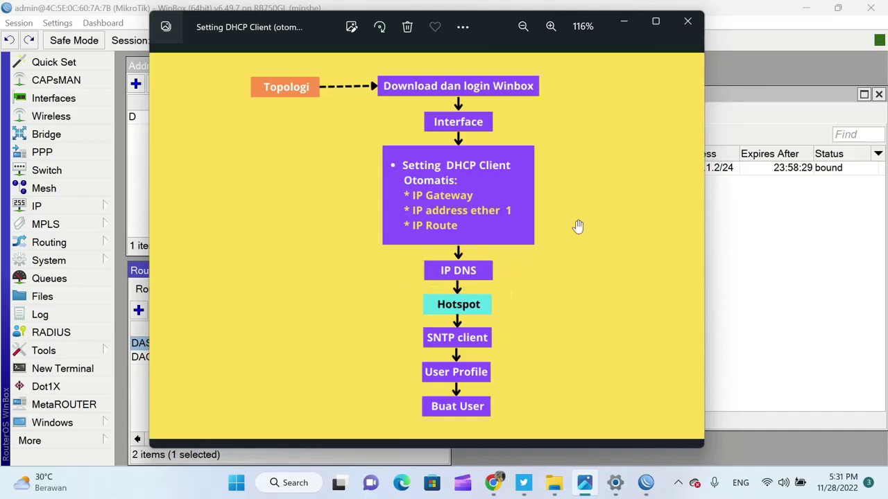
left_click(625, 21)
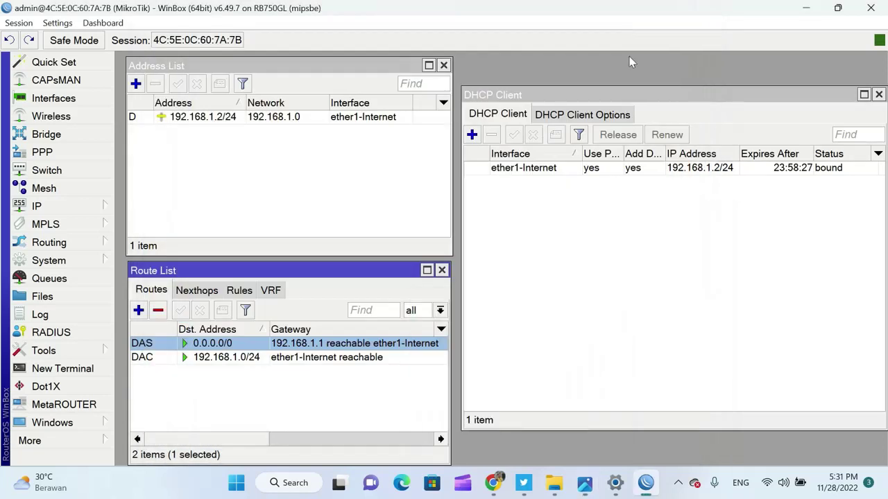
left_click(879, 95)
left_click(444, 65)
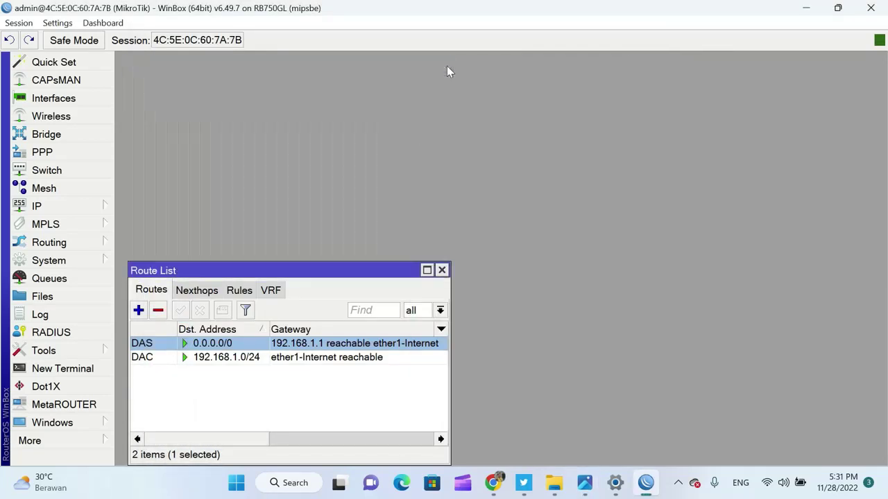
left_click(441, 270)
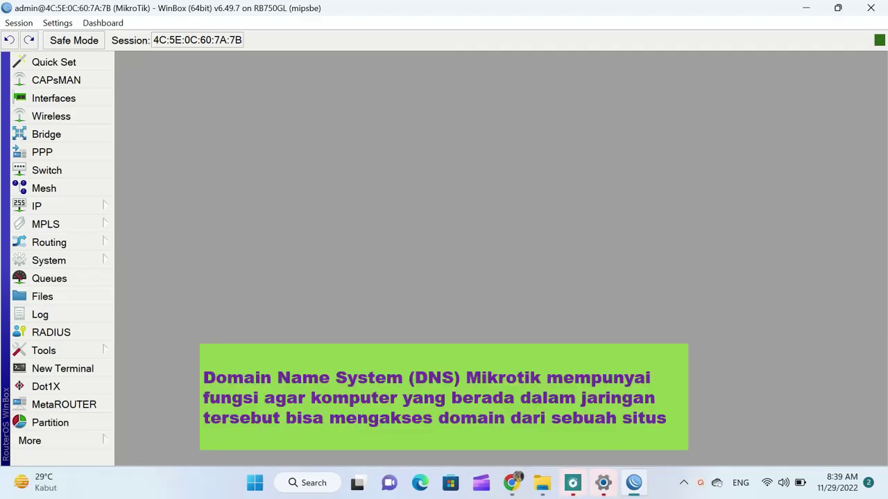
In IP > DNS, enter servers 8.8.8.8 and 8.8.4.4, enable Allow Remote Requests, then apply and save
left_click(88, 208)
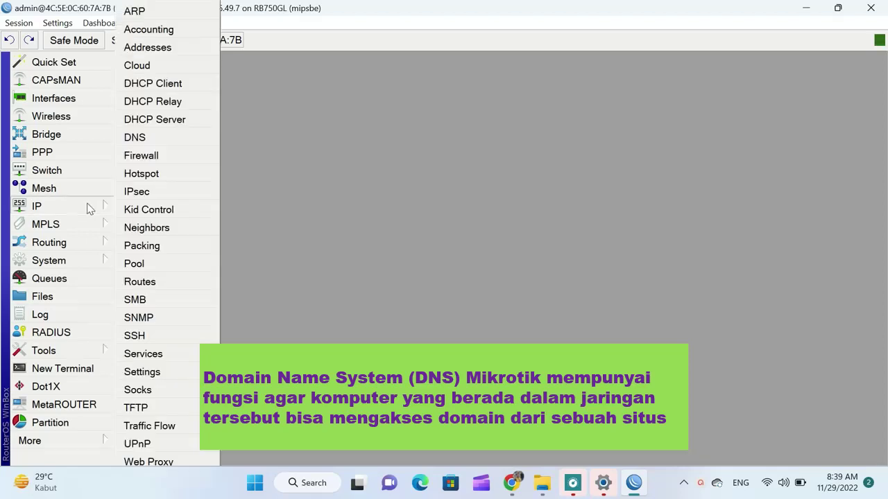
left_click(184, 138)
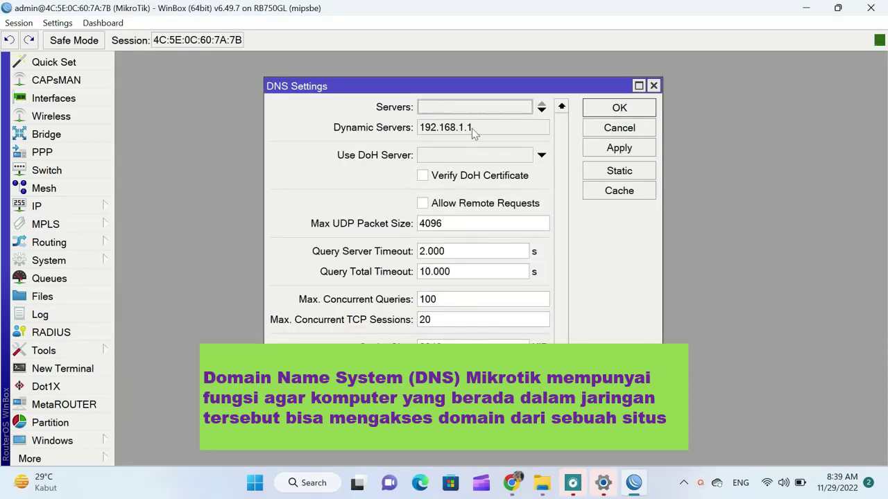
left_click(495, 113)
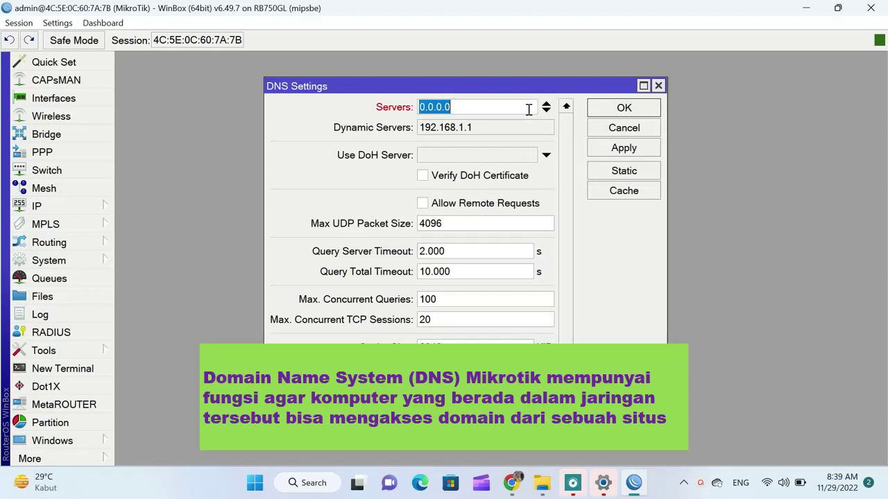
type("8.8.8.8")
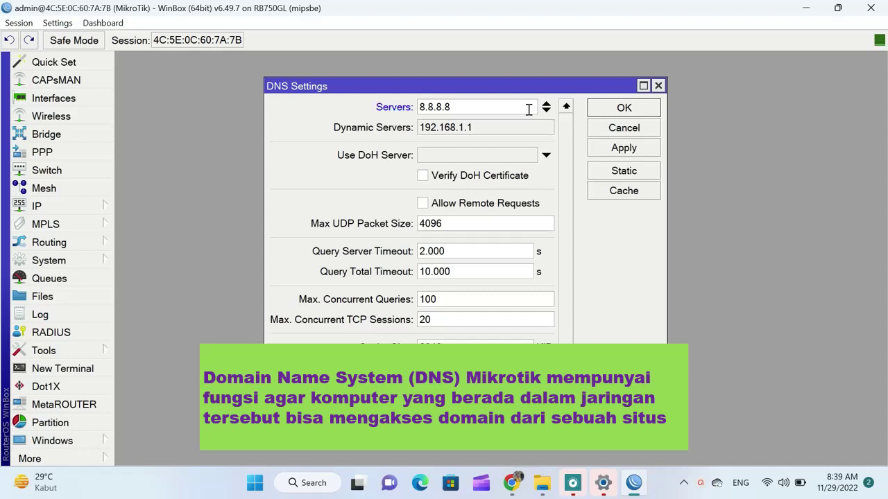
left_click(547, 110)
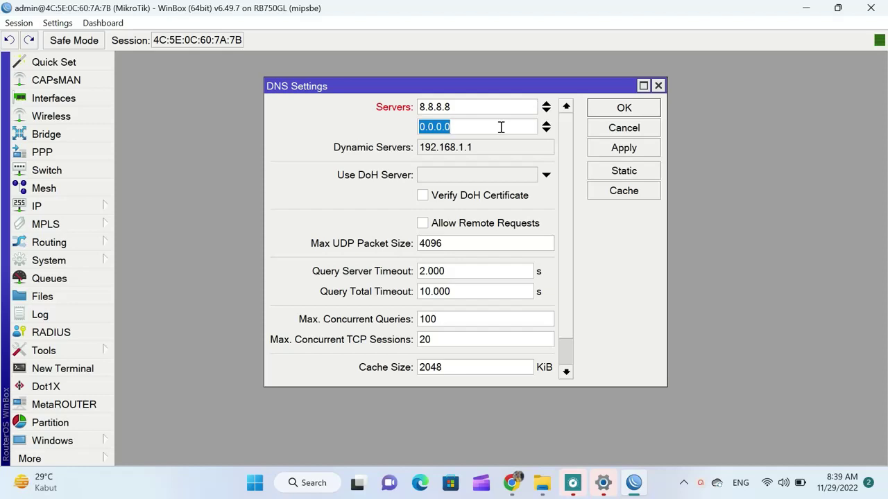
type("8")
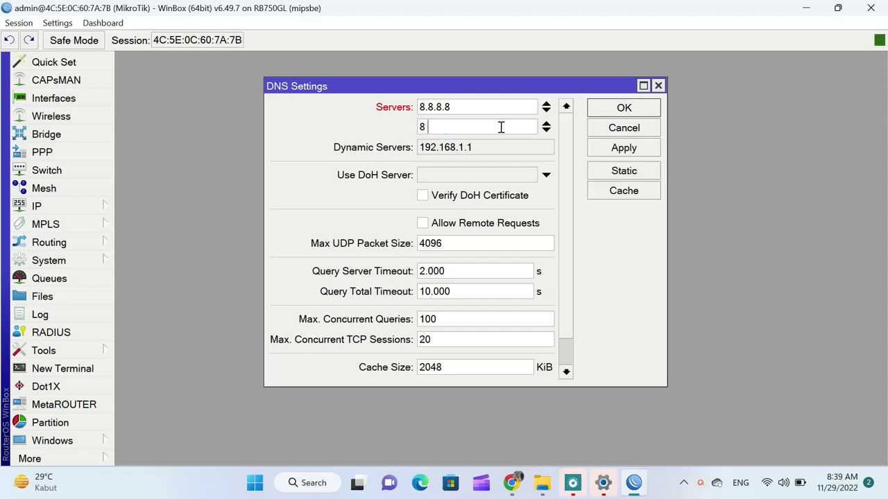
type(".8.4.4")
left_click(424, 225)
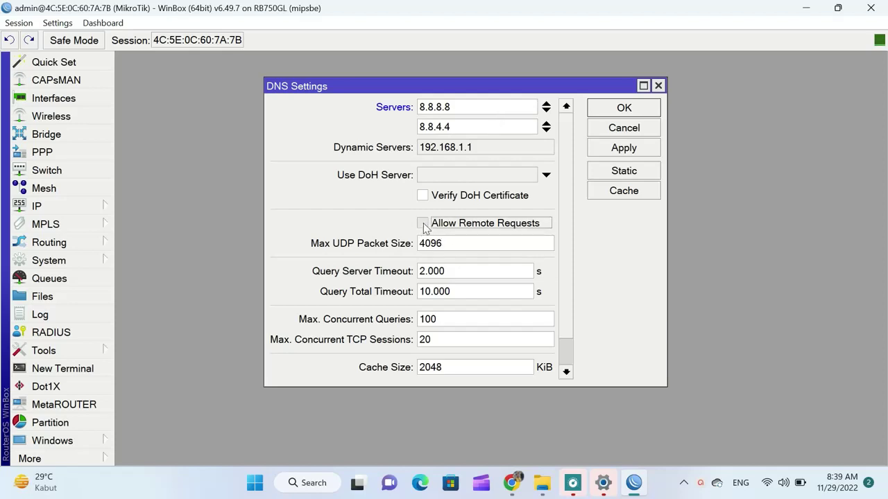
left_click(623, 152)
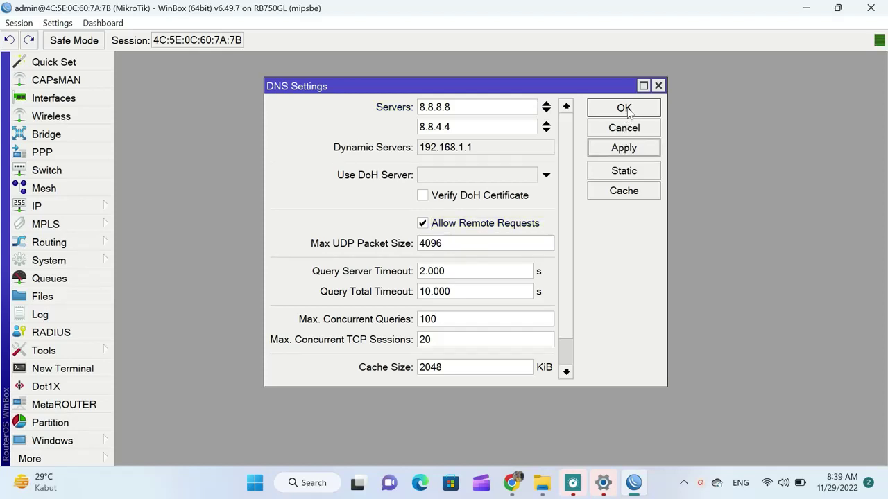
left_click(626, 109)
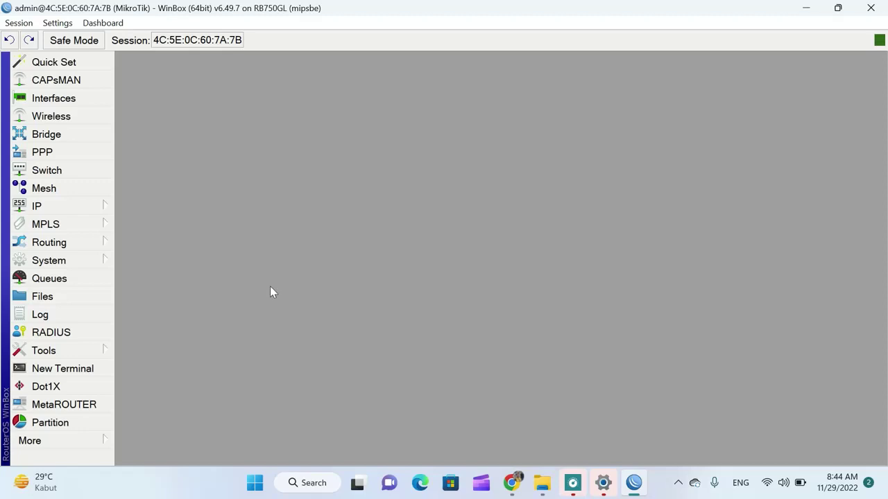
left_click(79, 374)
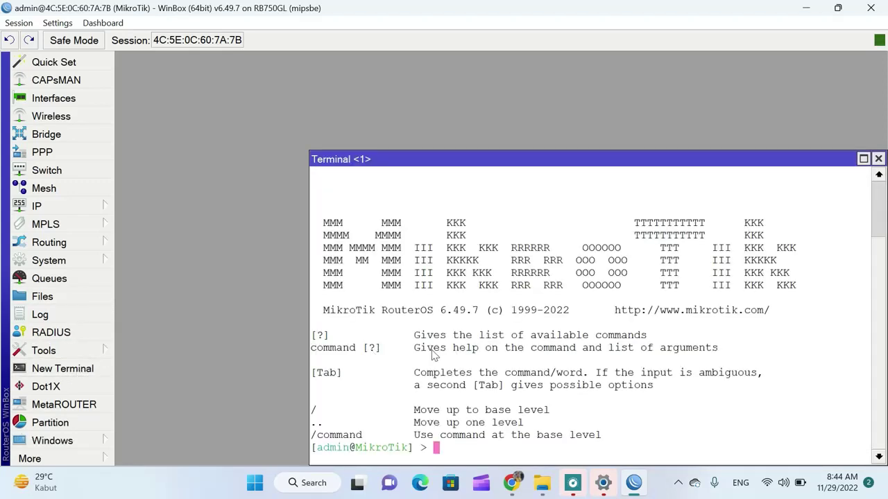
type("ping google.com")
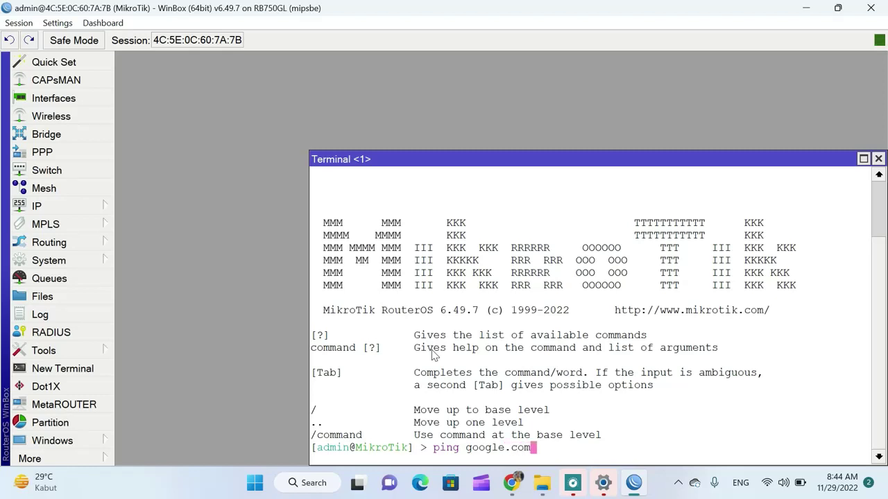
key("Return")
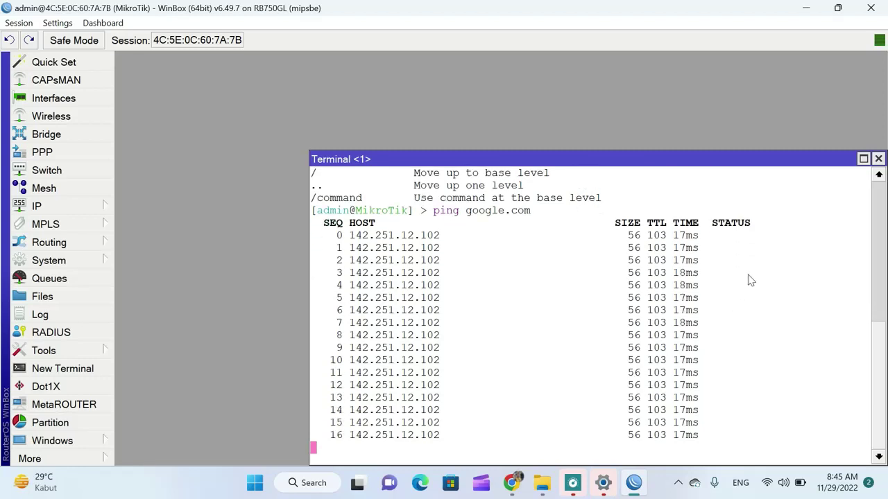
key("ctrl+c")
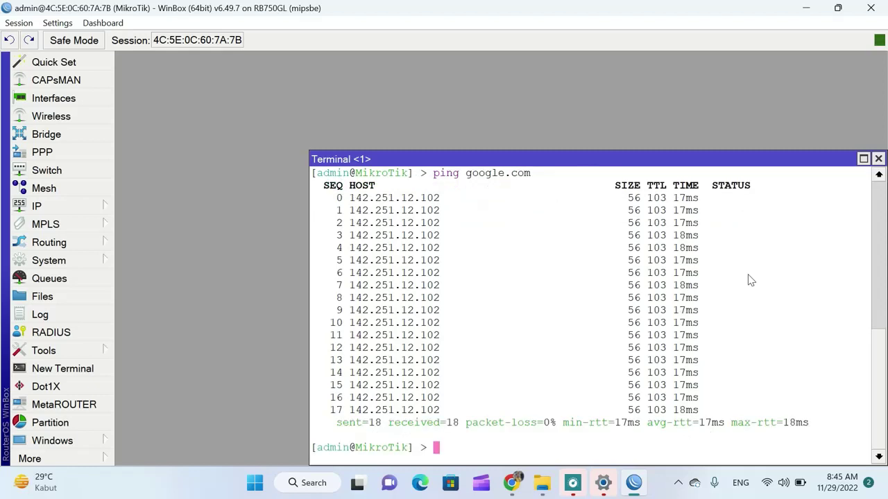
left_click(878, 159)
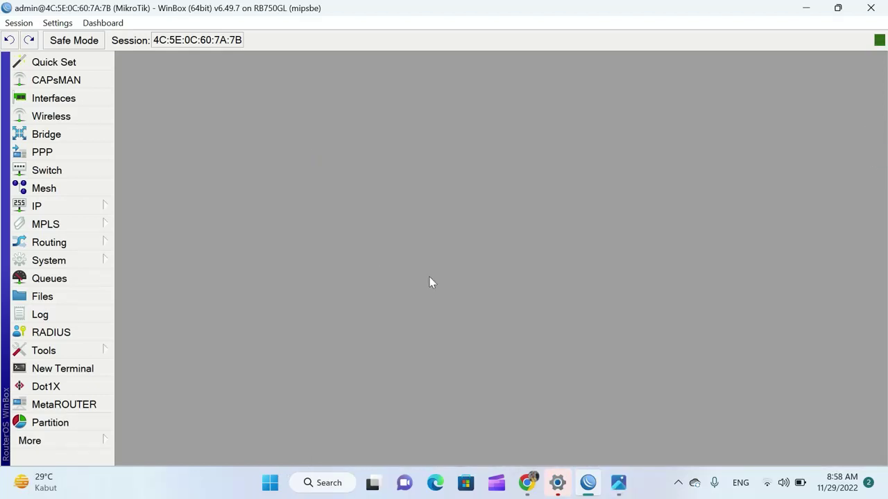
Check the setup flowchart in Photos, then open the router's IP Address List
left_click(619, 493)
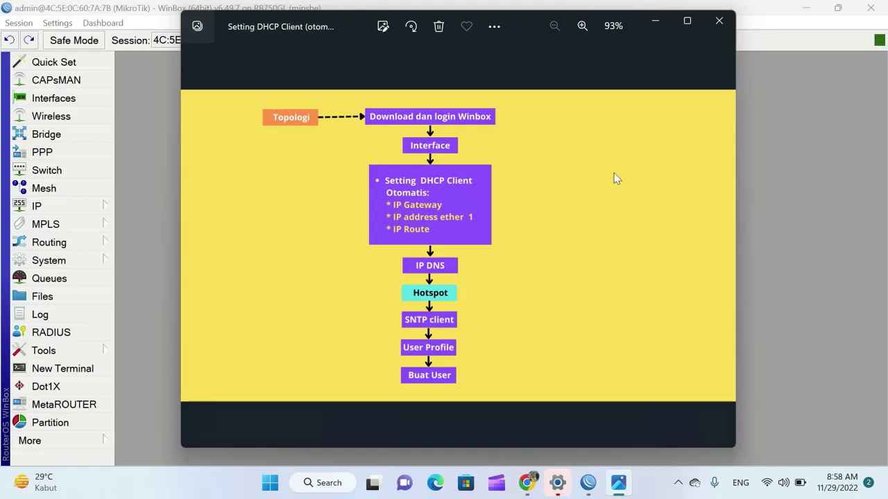
left_click(655, 24)
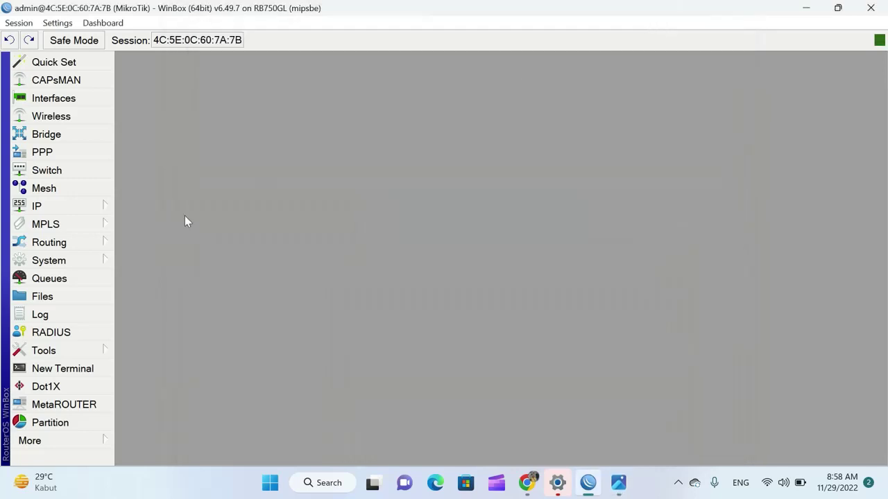
left_click(101, 208)
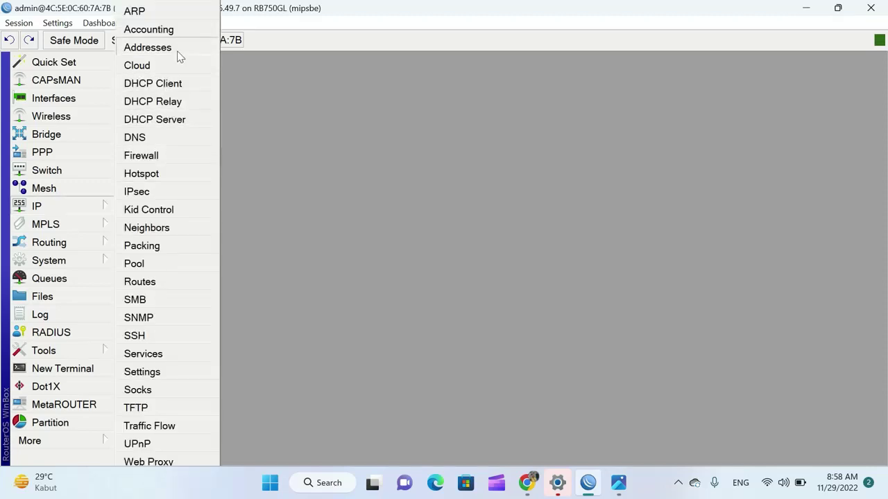
left_click(177, 52)
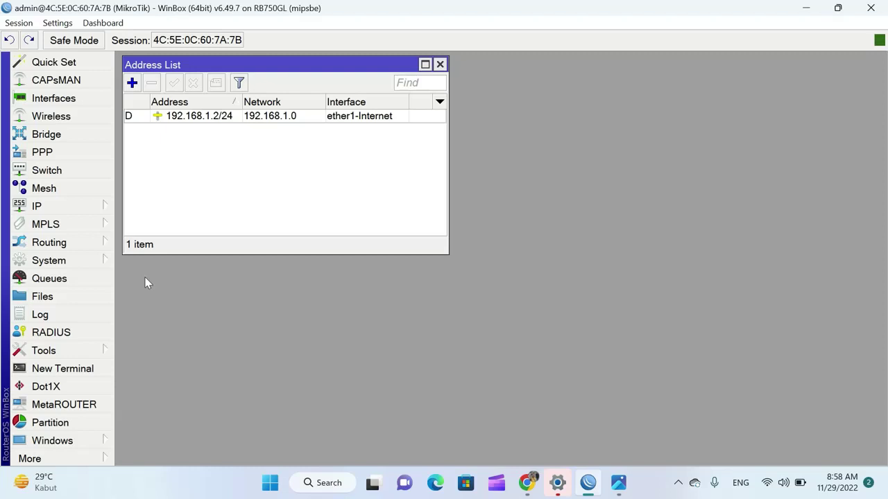
Open the IP Hotspot window and view its server profiles
left_click(90, 210)
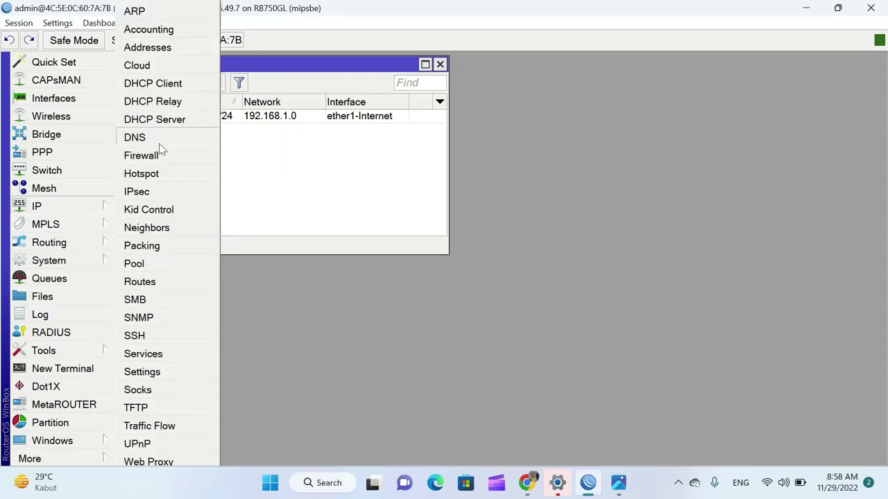
left_click(160, 174)
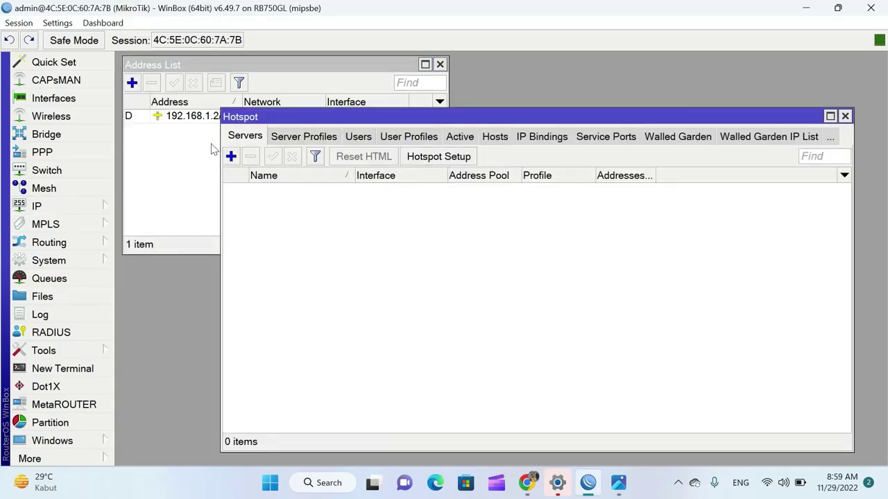
left_click(285, 137)
Run Hotspot Setup on ether2-Hotspot, accepting 10.5.50.1/24, pool 10.5.50.2-10.5.50.254 and no certificate
left_click(245, 136)
left_click(440, 157)
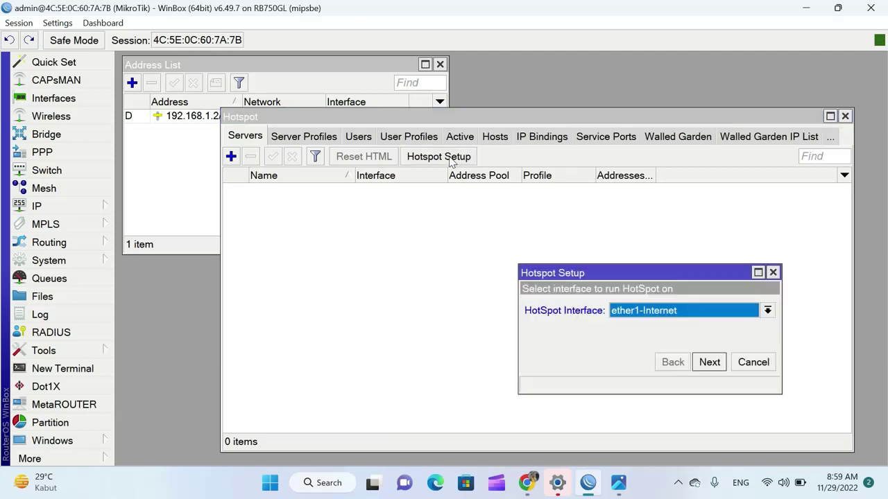
left_click_drag(666, 278, 427, 206)
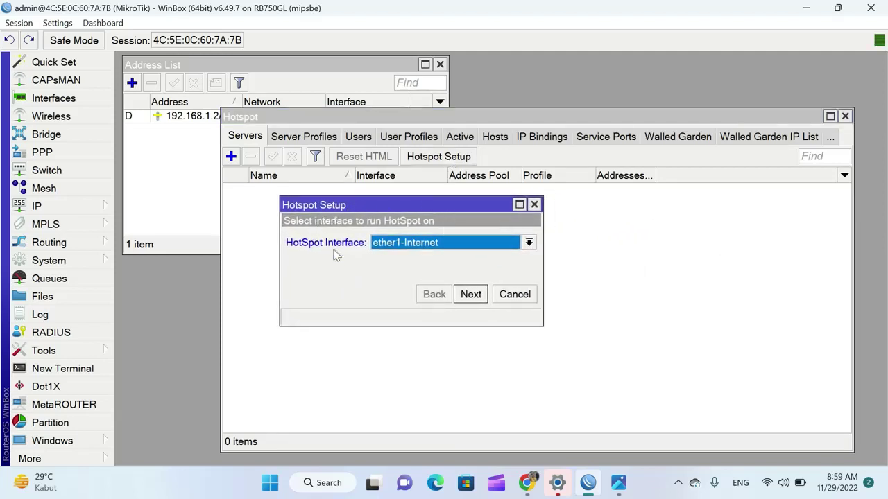
left_click(529, 243)
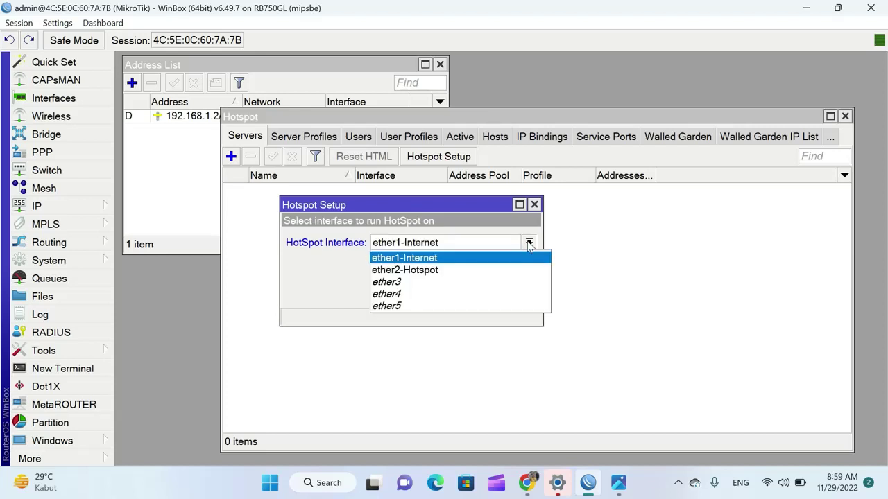
left_click(436, 271)
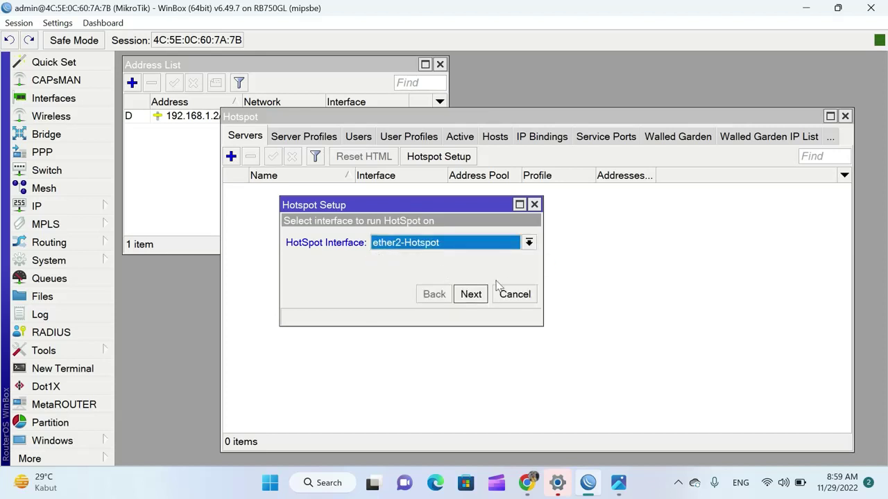
left_click(470, 295)
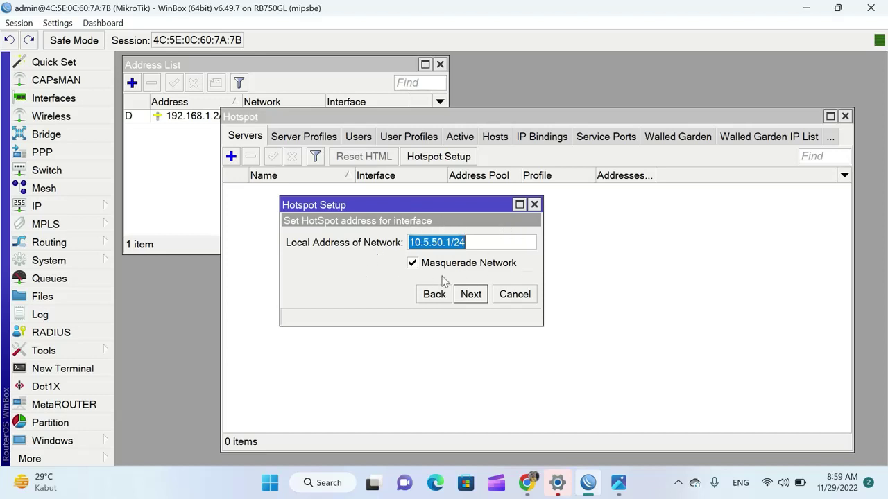
left_click(471, 295)
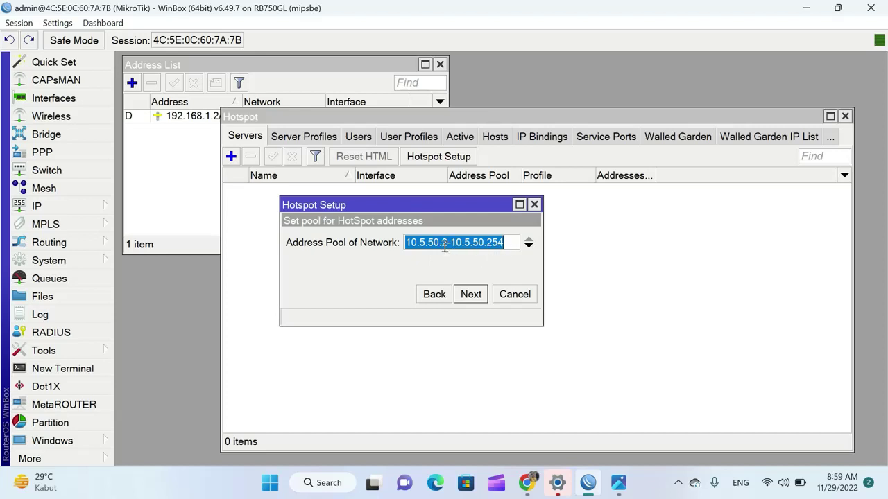
left_click(445, 244)
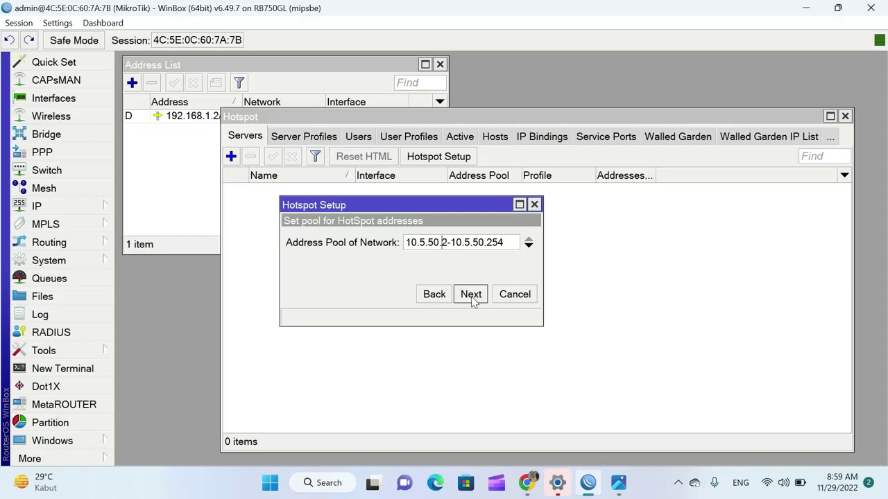
left_click(471, 296)
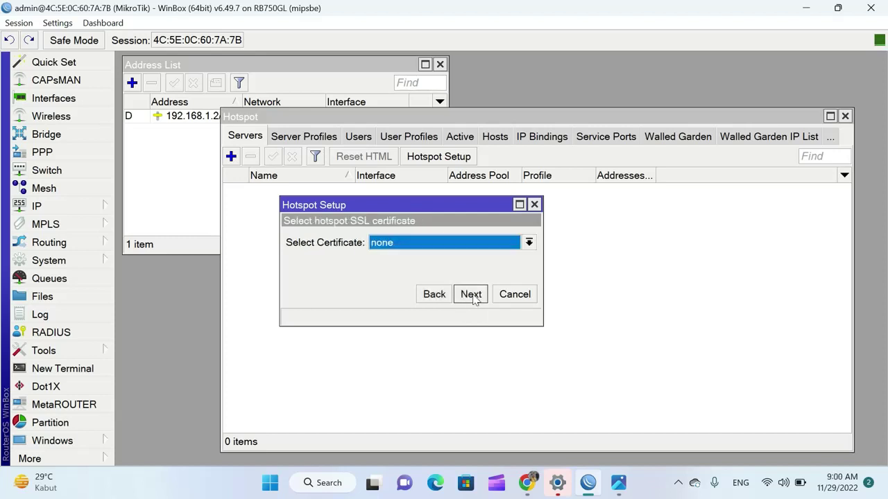
left_click(471, 296)
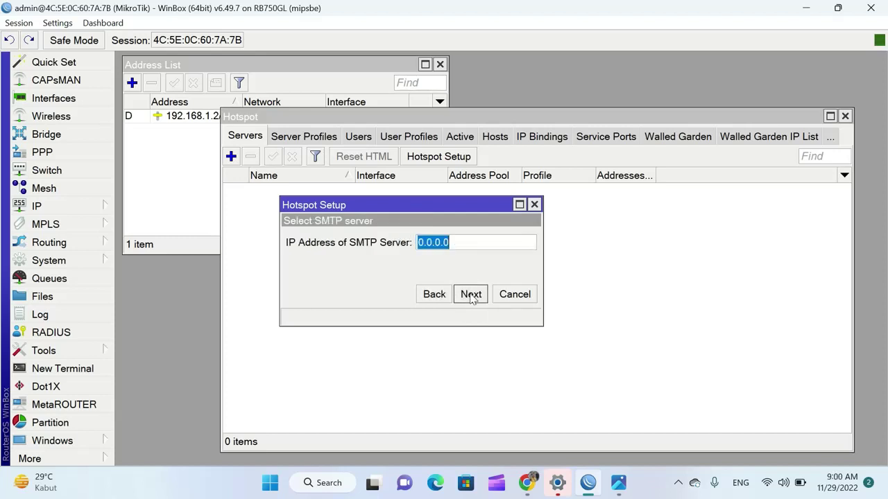
Skip SMTP, keep DNS 8.8.8.8 and 8.8.4.4, set DNS name net.com and user admin with a password
left_click(469, 297)
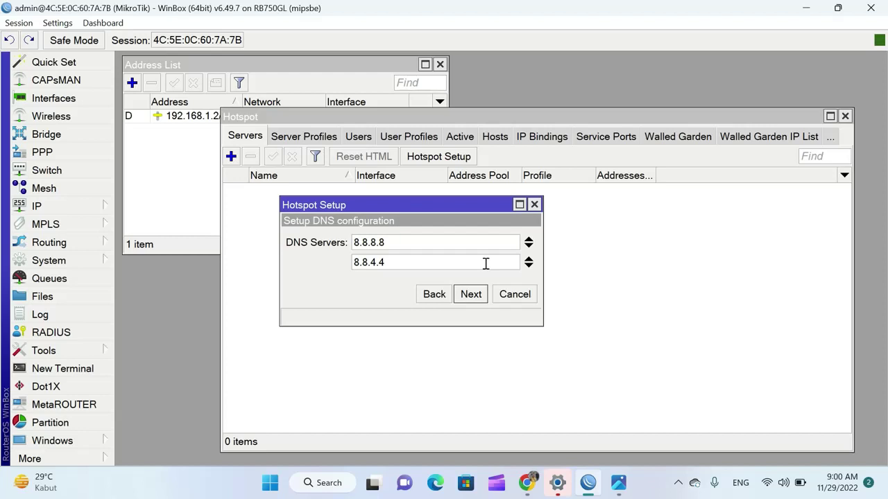
left_click(471, 294)
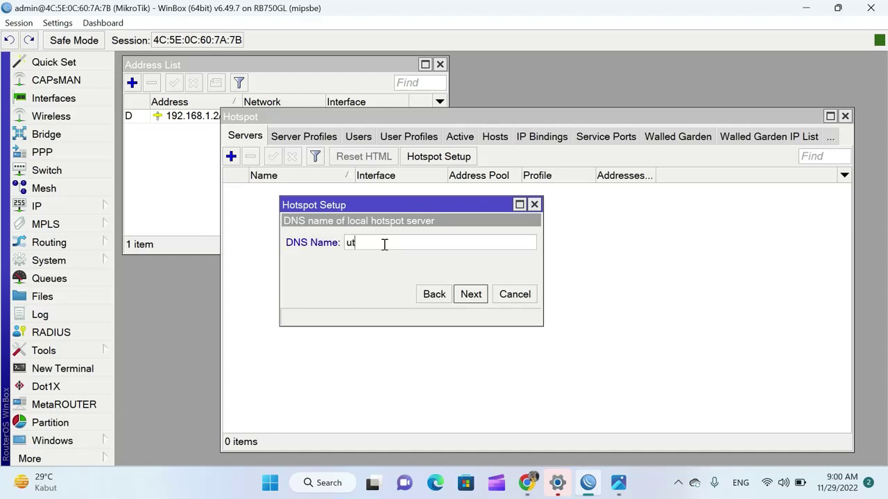
type("net.com")
left_click(471, 295)
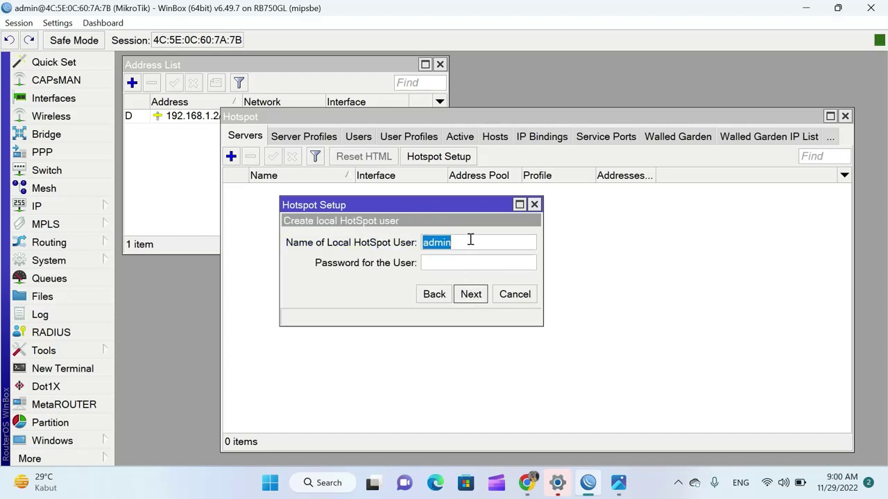
left_click(470, 239)
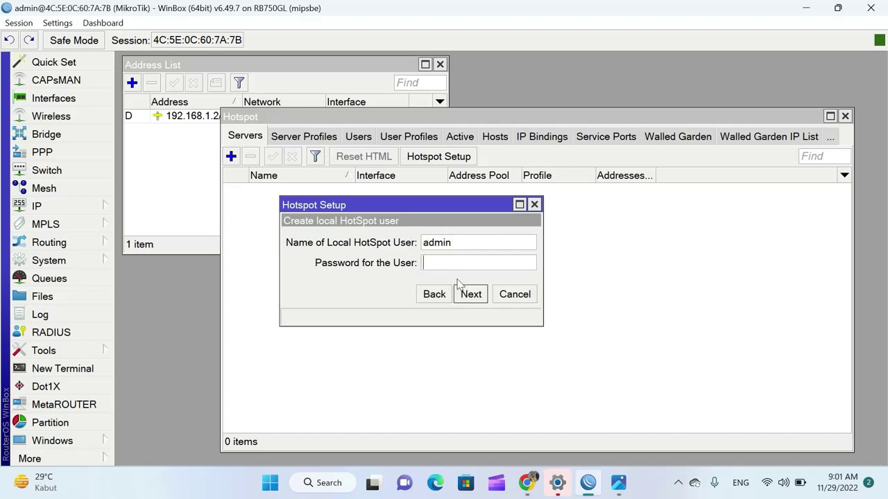
type("2222")
left_click(476, 301)
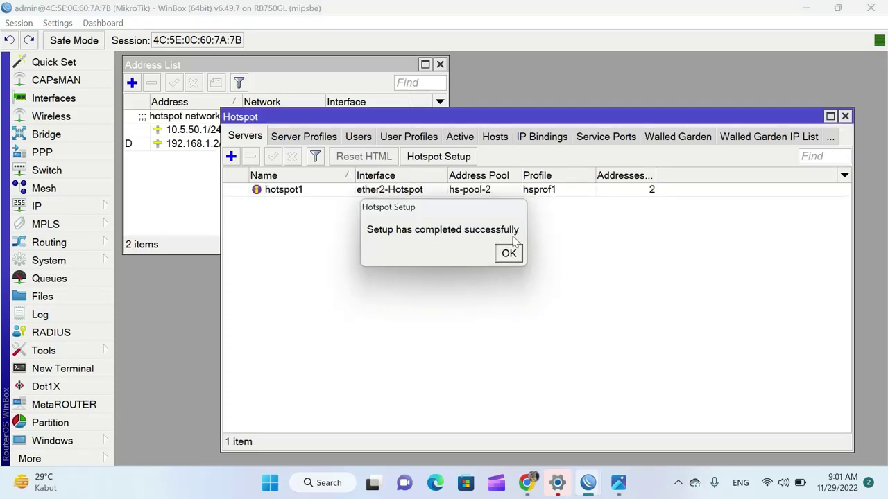
Dismiss the setup-completed message and close the Address List and Hotspot windows
left_click(512, 255)
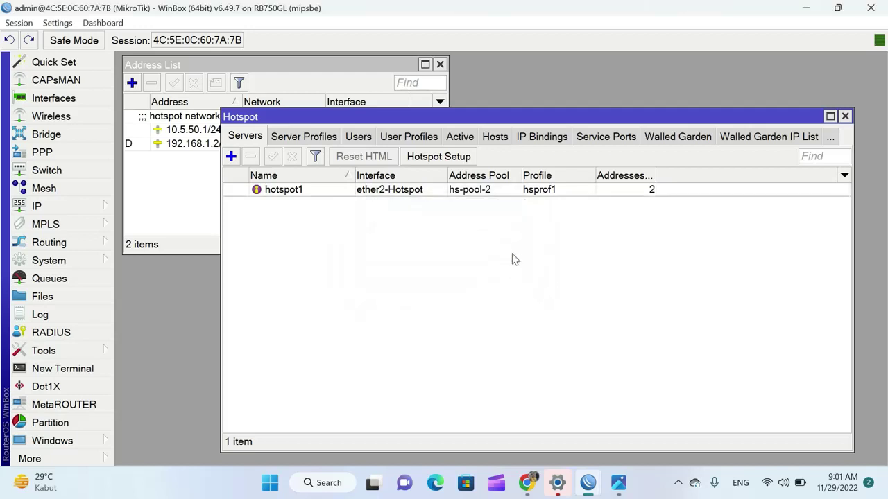
left_click(179, 194)
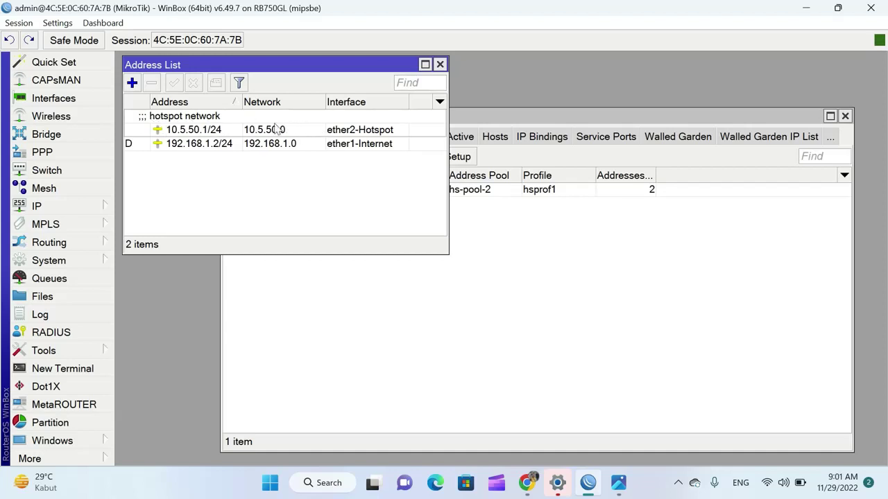
left_click(440, 65)
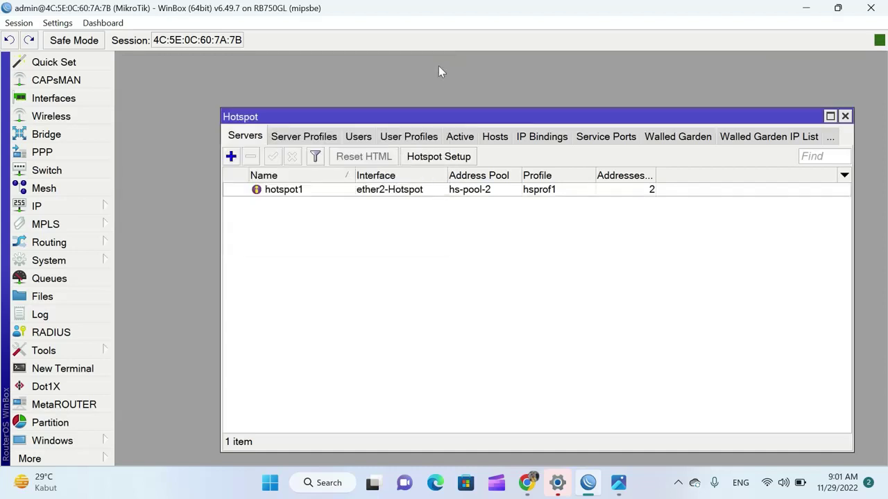
left_click(845, 116)
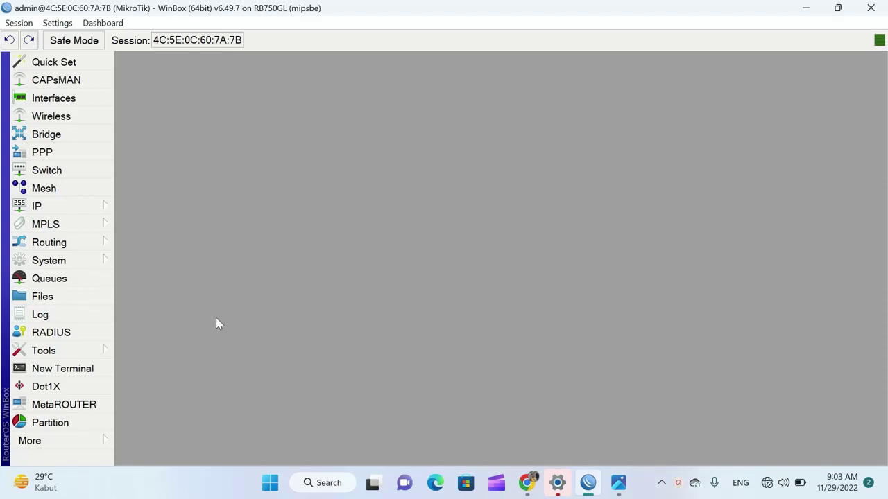
Reboot the router from System > Reboot and confirm it
left_click(85, 259)
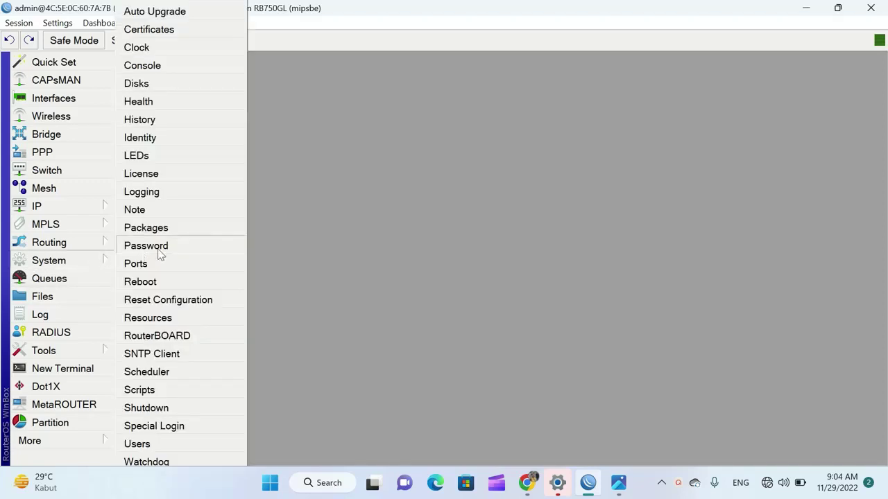
left_click(198, 284)
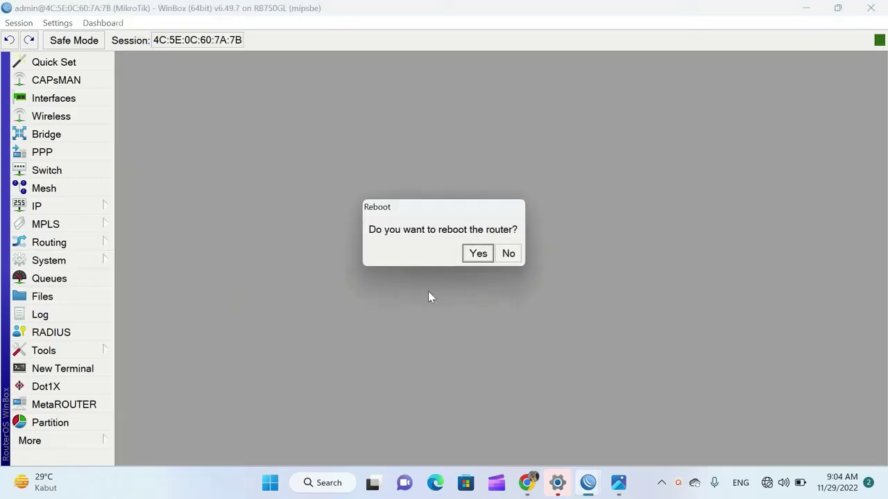
left_click(476, 258)
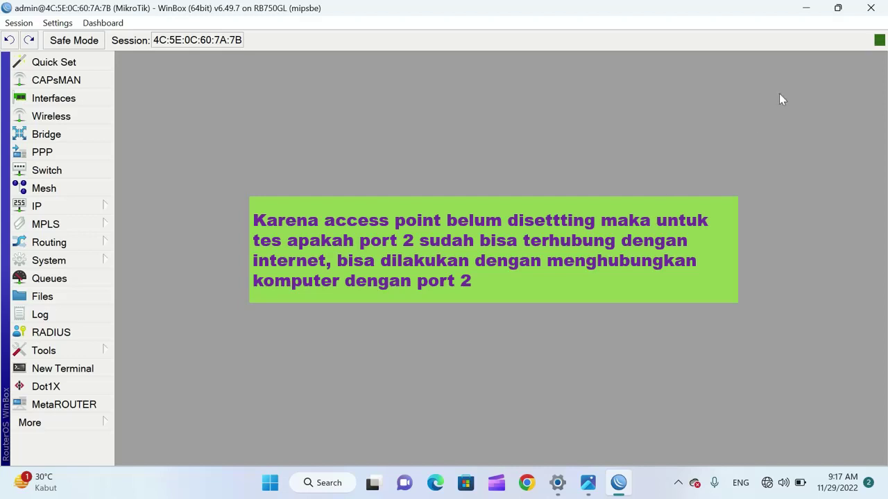
Minimise the WinBox window to reveal the desktop
left_click(806, 11)
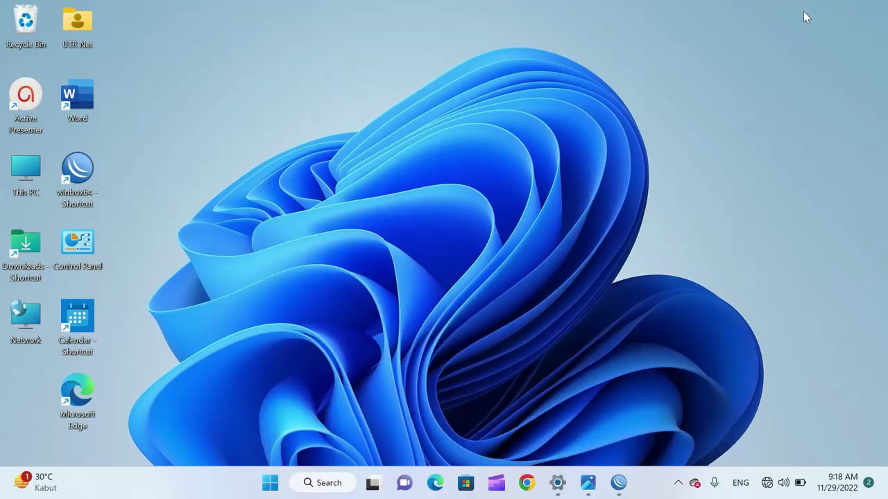
Launch Chrome with a saved profile and browse to utrnet.com
left_click(534, 491)
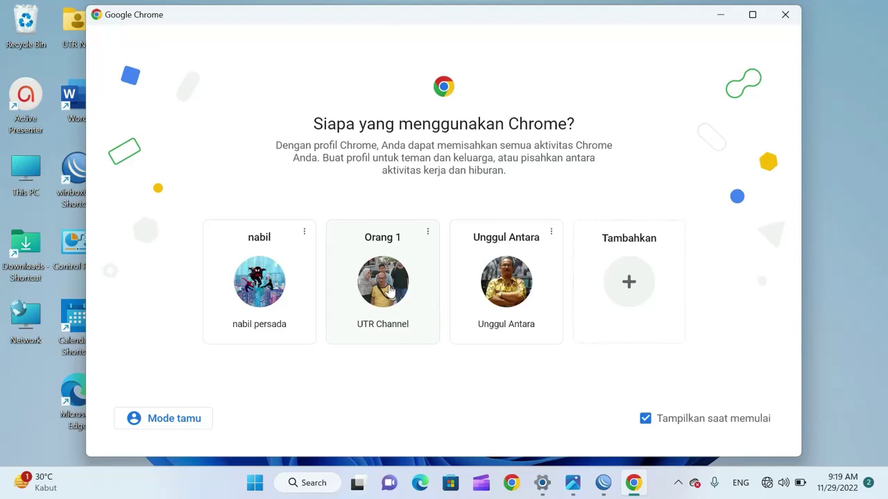
left_click(389, 292)
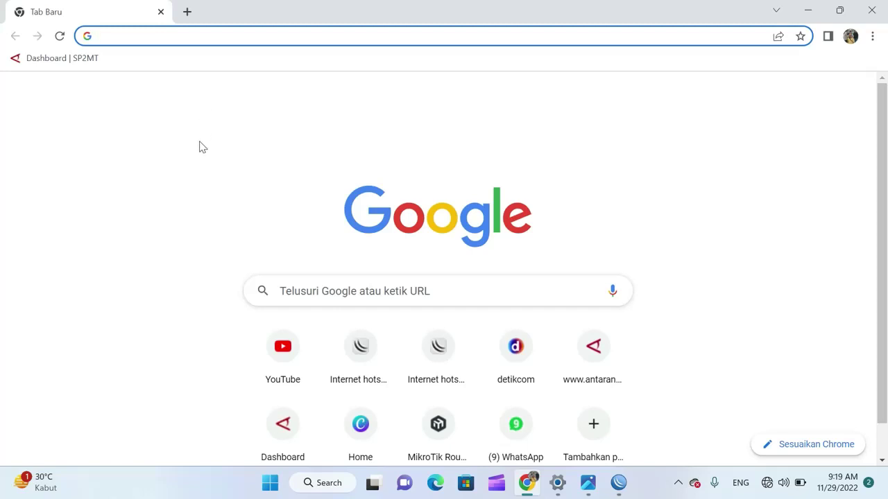
left_click(133, 38)
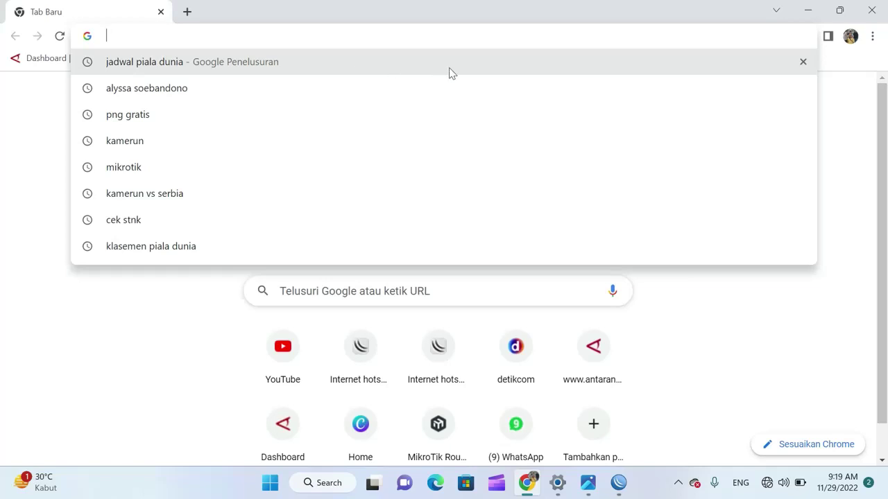
type("utrnet.")
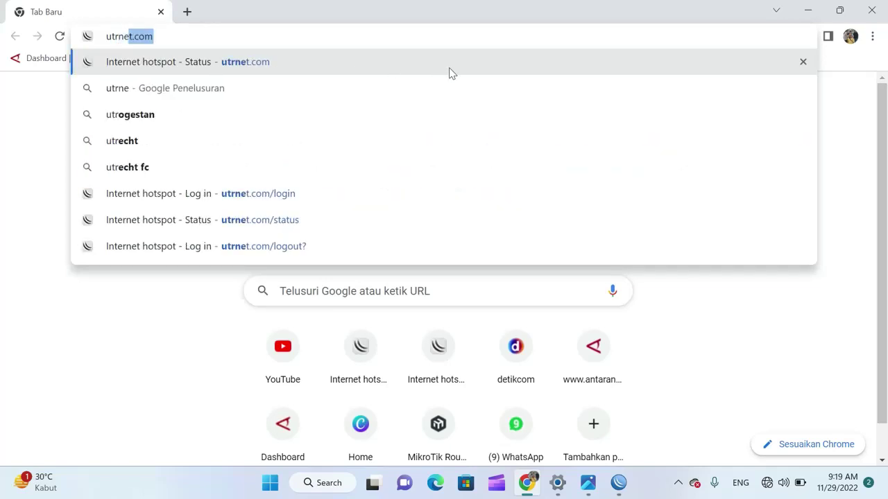
type("com")
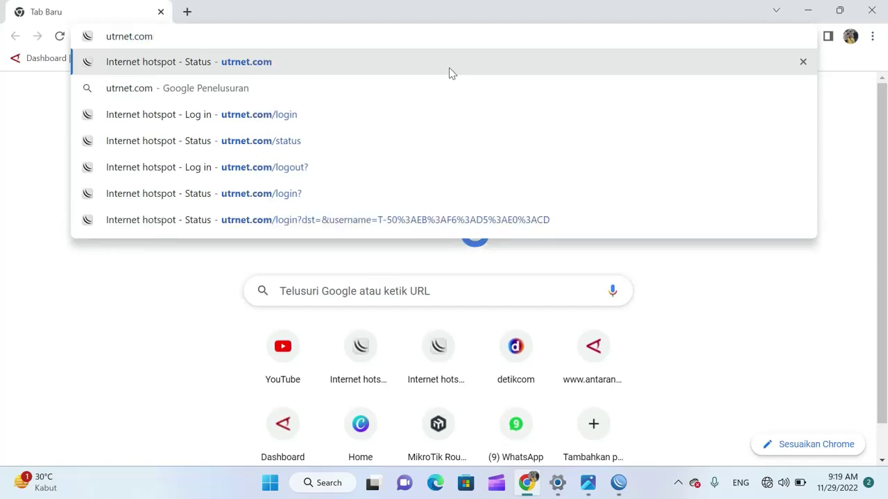
key("Return")
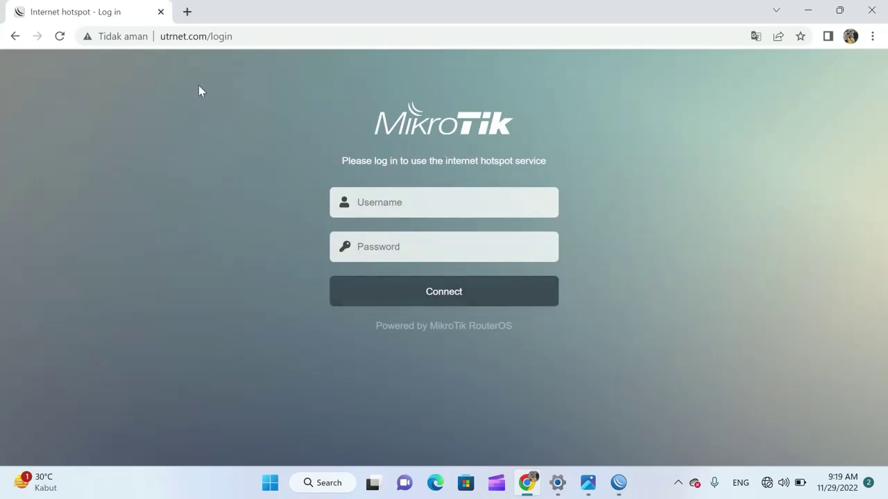
Load 10.5.50.1 in a new tab to confirm it redirects to the hotspot login
left_click(188, 13)
left_click(215, 39)
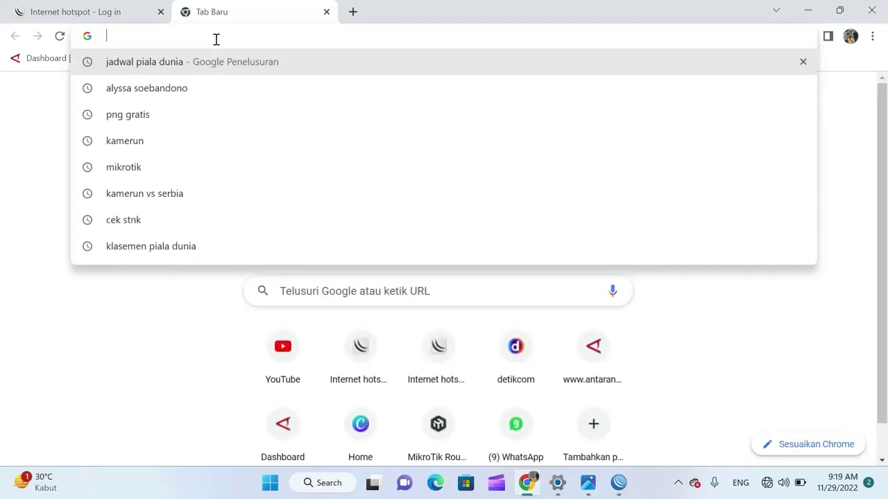
type("1")
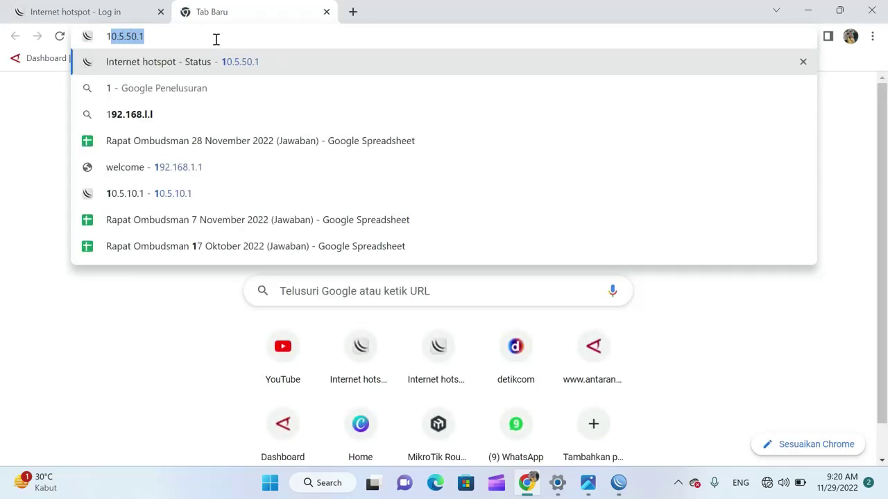
key("Right")
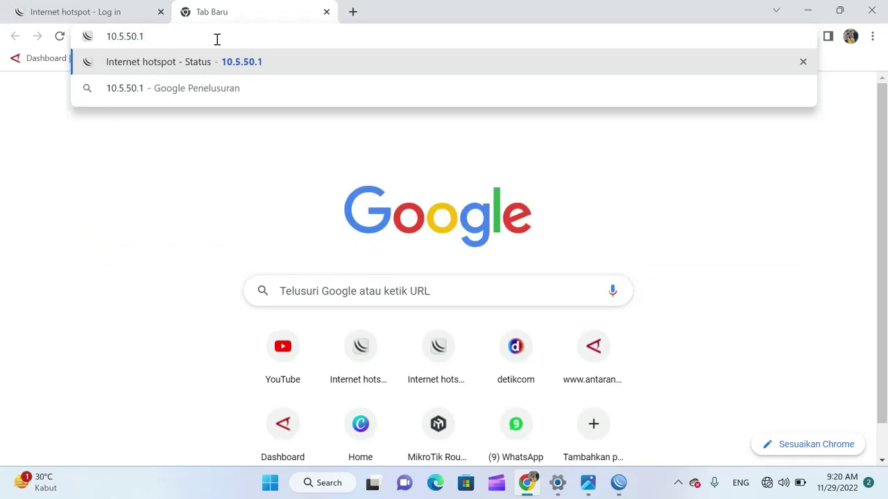
key("Return")
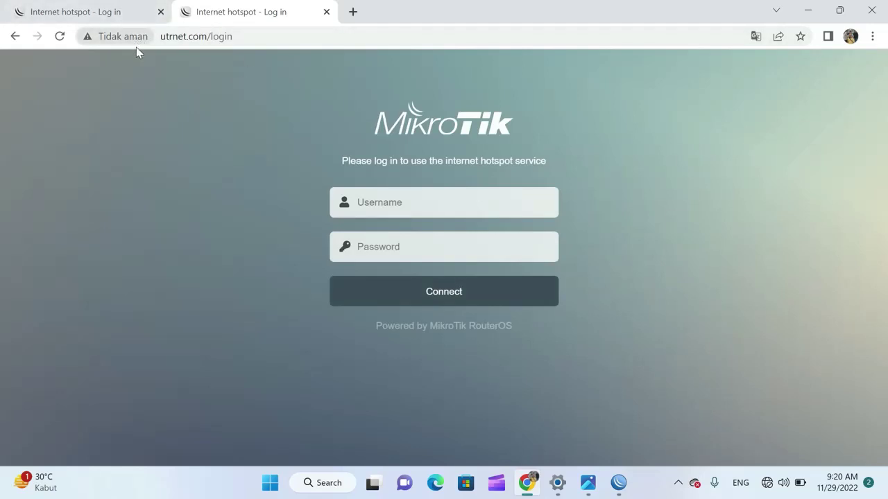
Close the older duplicate login tab and focus the Username field
left_click(161, 13)
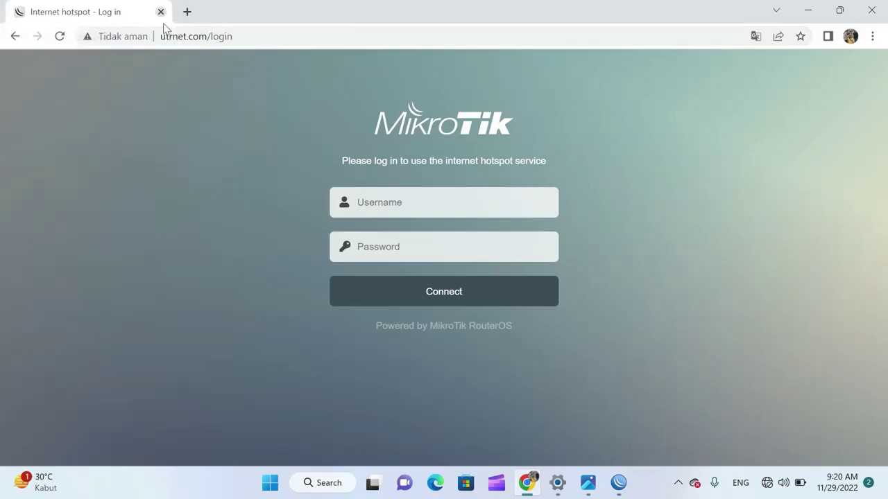
left_click(398, 203)
left_click(658, 198)
Log in to the hotspot as admin with its password and reach the status page at 10.5.50.254
left_click(502, 206)
type("admin")
left_click(396, 248)
type("a")
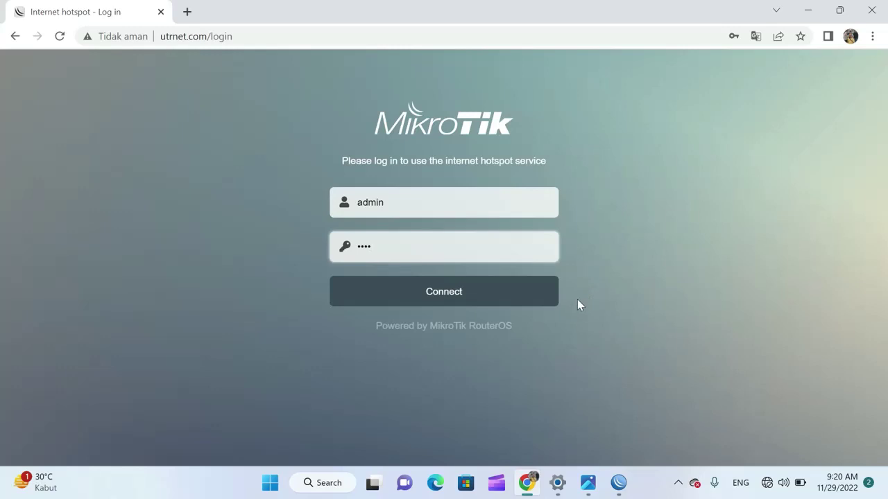
left_click(449, 298)
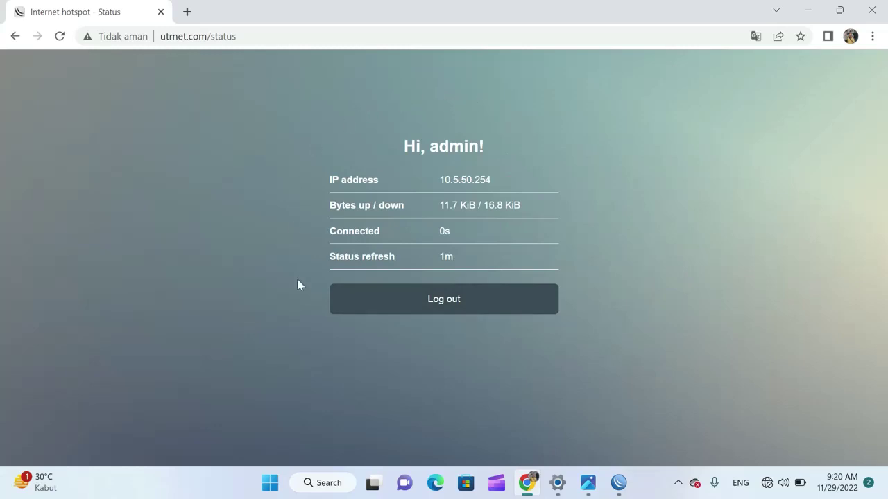
Load antaranews.com in a new tab, block its notification prompt, and minimise Chrome
left_click(191, 17)
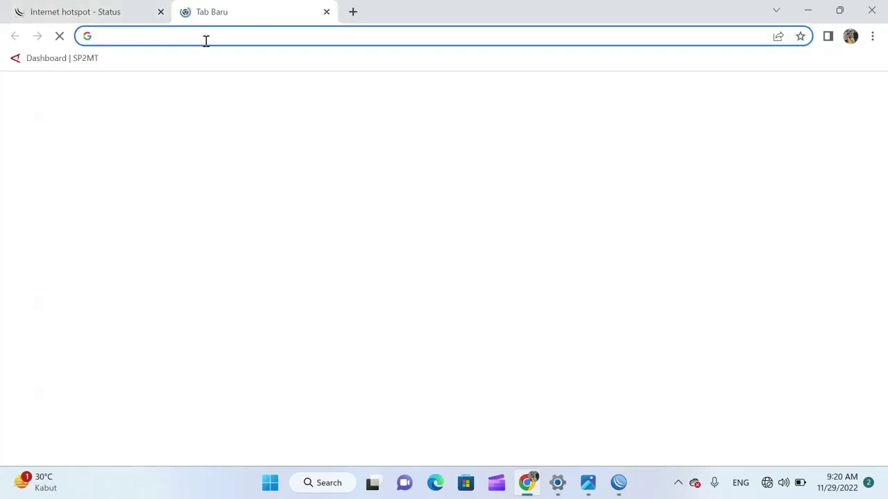
left_click(206, 36)
type("antaranews.com")
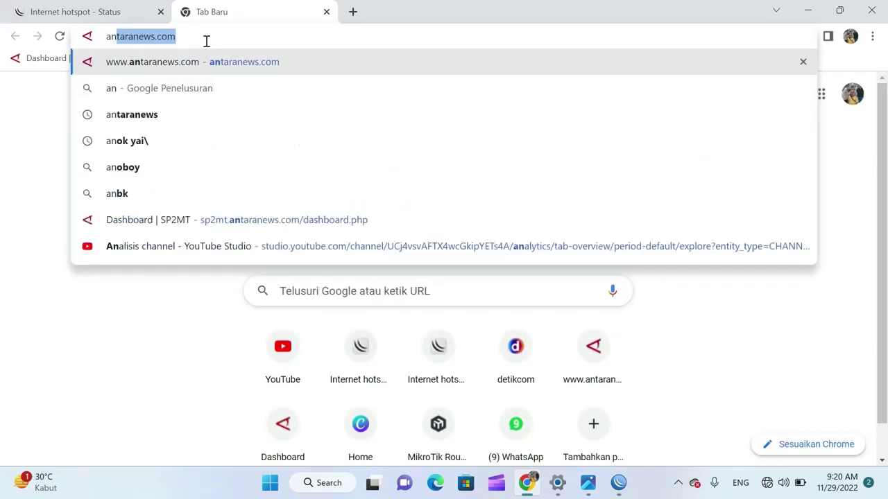
key("Return")
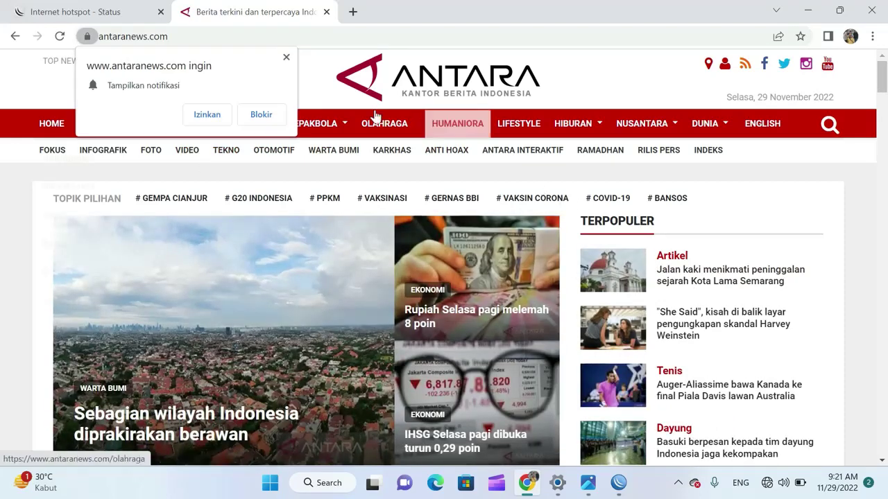
left_click(285, 58)
mouse_move(518, 124)
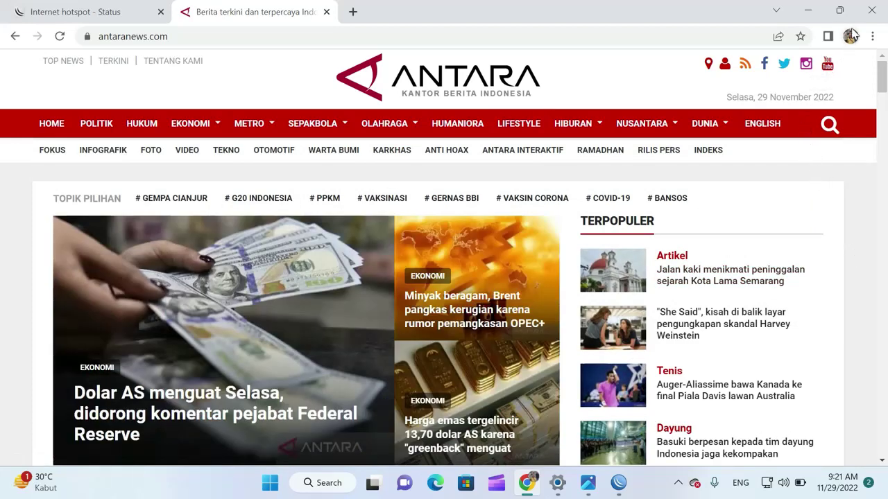
left_click(807, 13)
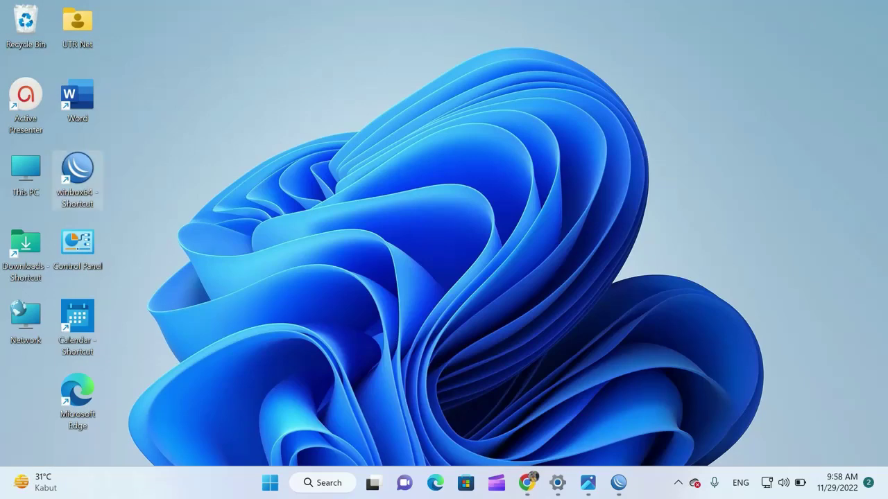
left_click(590, 488)
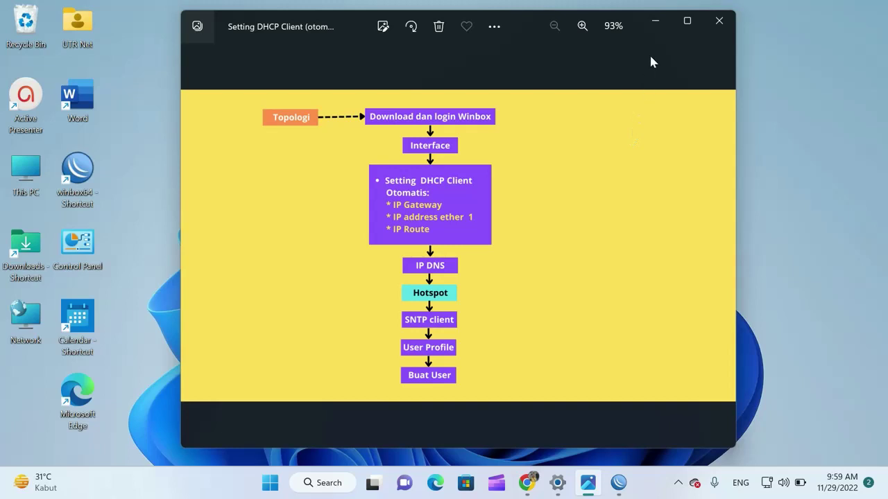
left_click(655, 25)
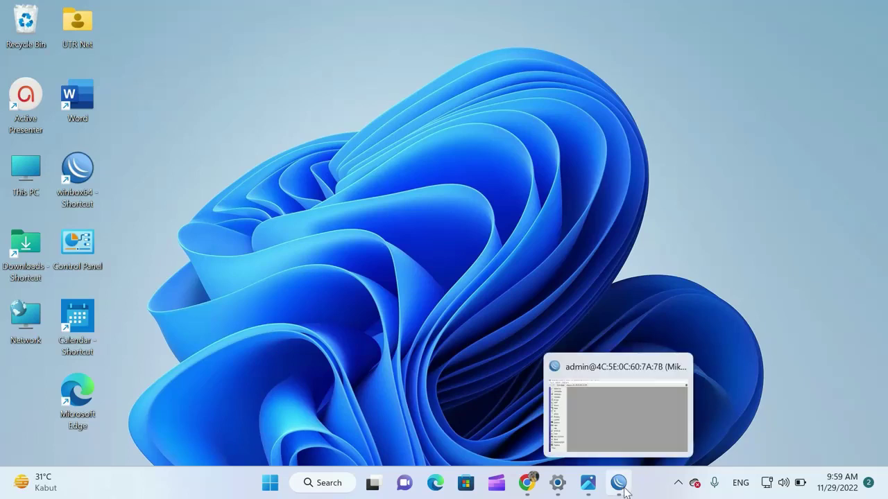
Tick Enabled in WinBox's System > SNTP Client, then switch back to Chrome
left_click(619, 484)
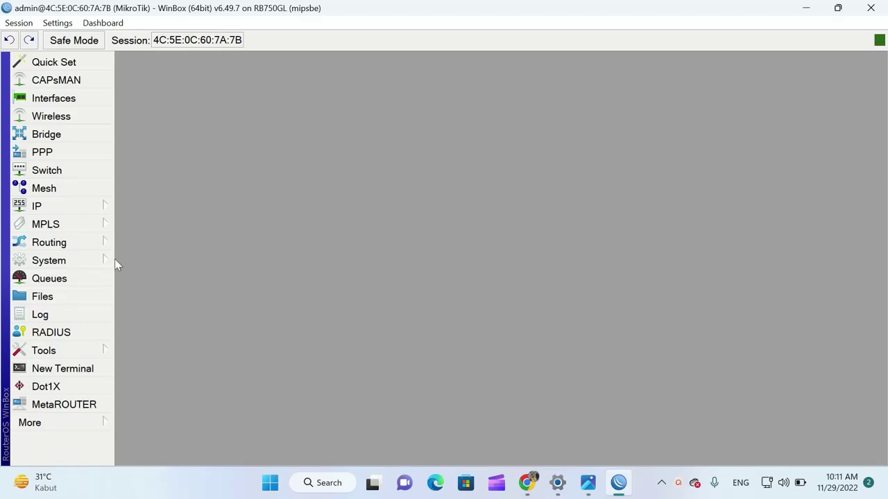
left_click(91, 263)
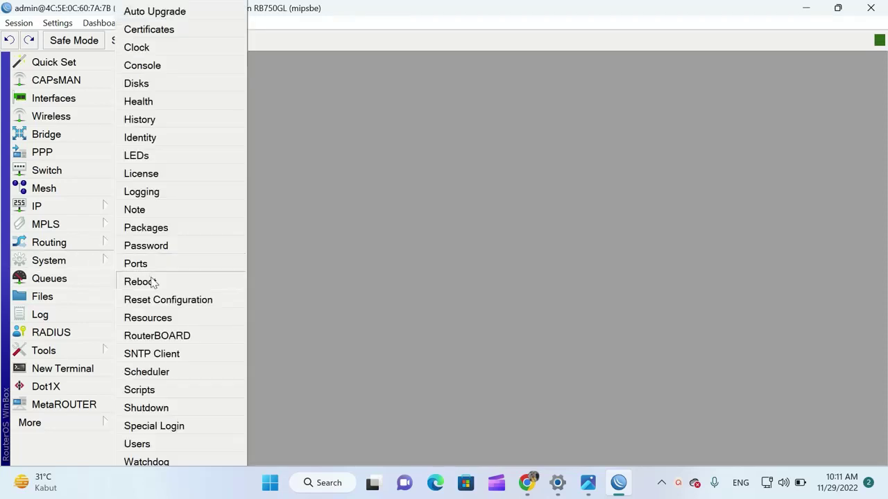
left_click(167, 359)
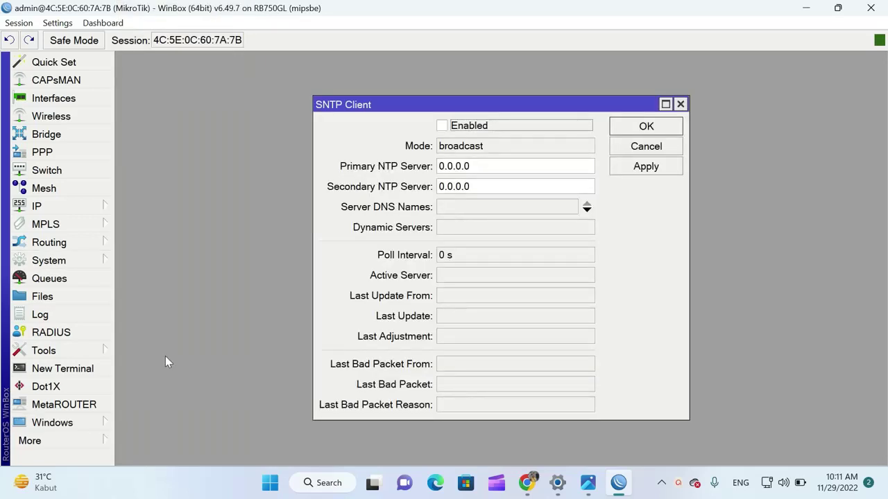
left_click(441, 125)
left_click(528, 484)
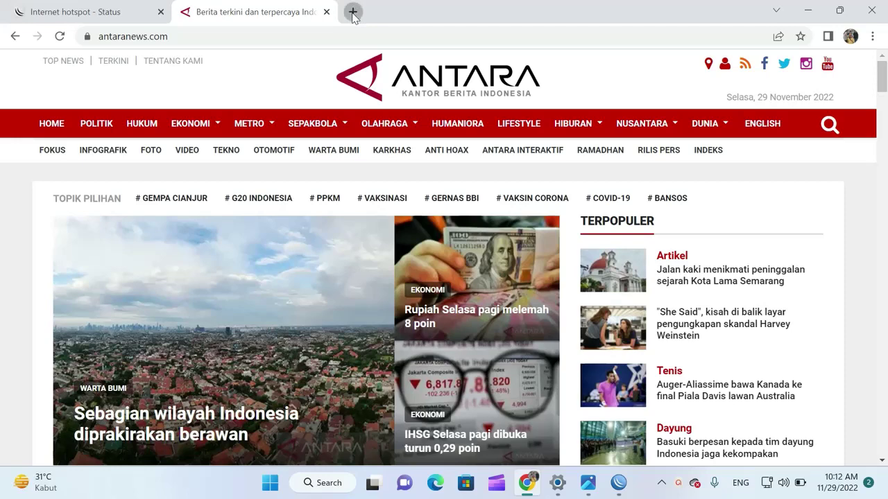
Search 'sntp client', open the Indonesia NTP pool page, and copy id.pool.ntp.org
left_click(353, 13)
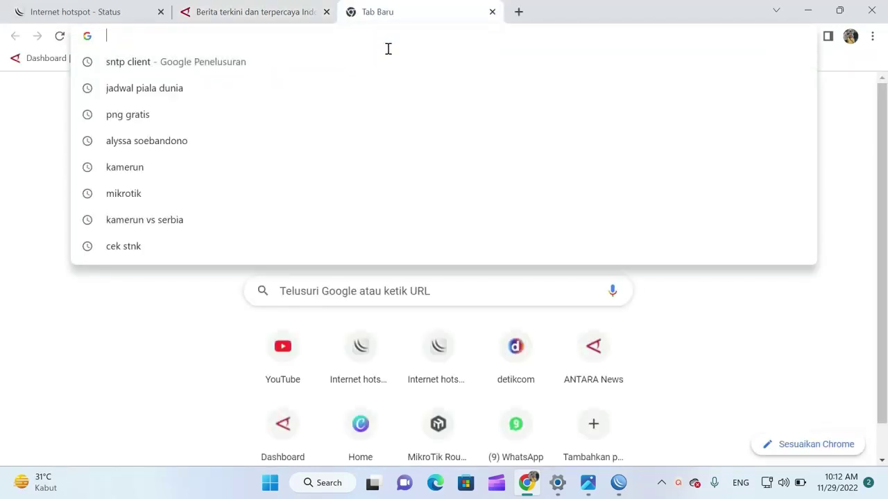
left_click(166, 68)
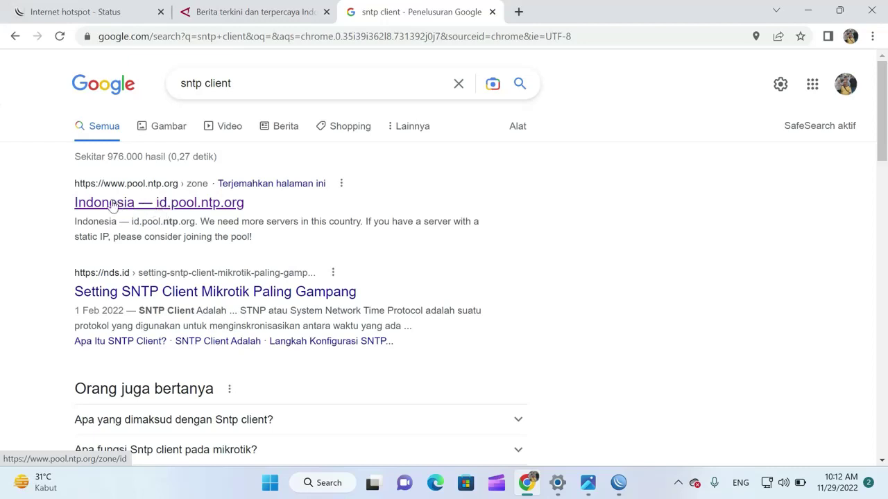
left_click(208, 207)
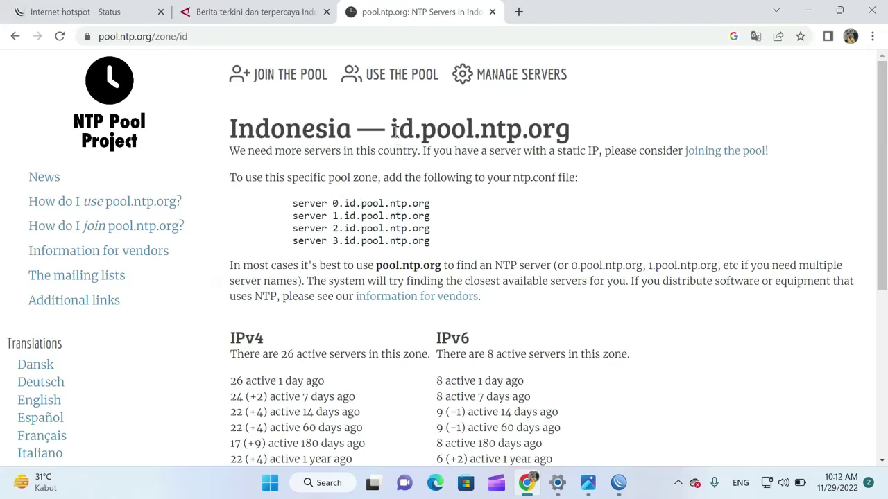
left_click_drag(393, 129, 568, 138)
key("ctrl+c")
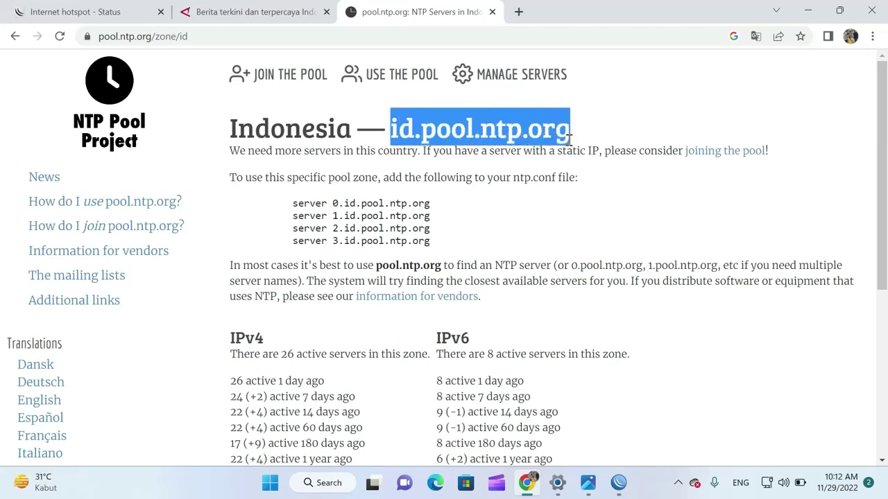
right_click(539, 136)
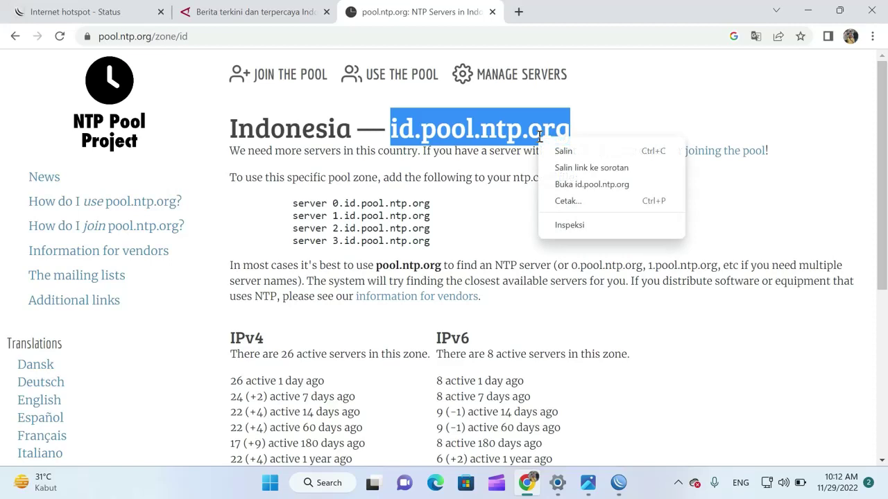
left_click(576, 152)
left_click(807, 10)
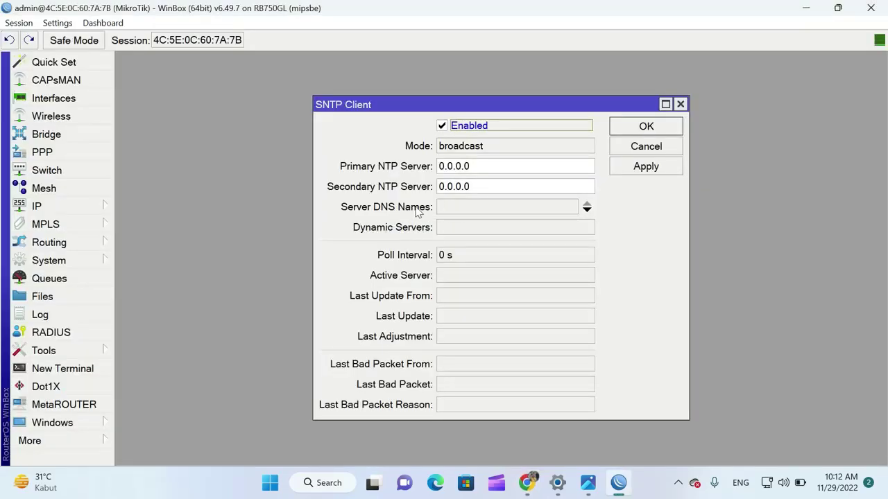
Paste id.pool.ntp.org into Server DNS Names, apply, and close the SNTP Client window
left_click(452, 206)
right_click(453, 209)
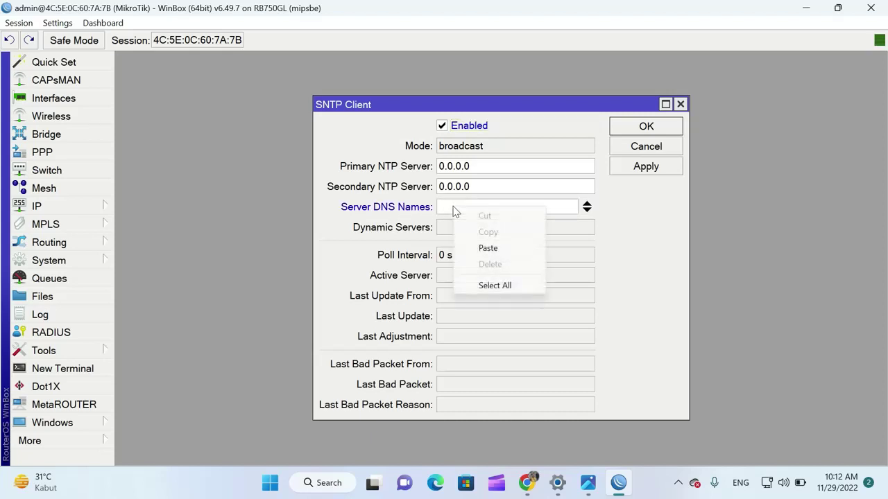
left_click(487, 248)
left_click(654, 169)
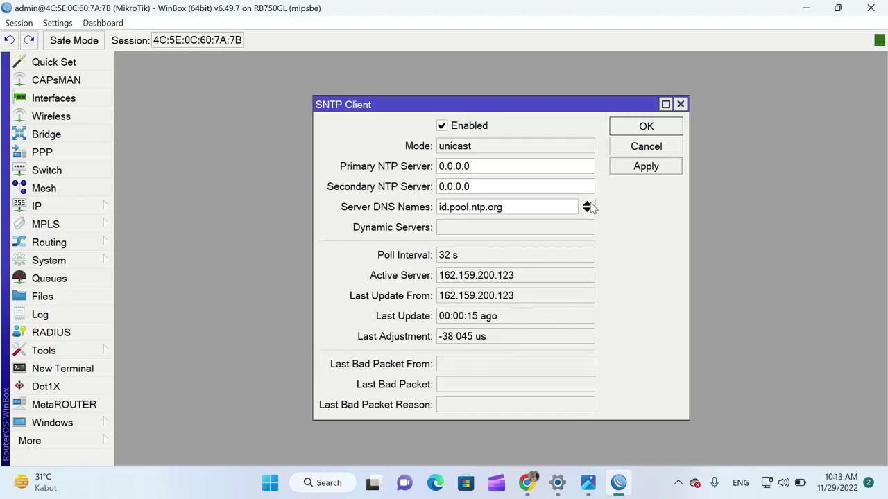
left_click(658, 128)
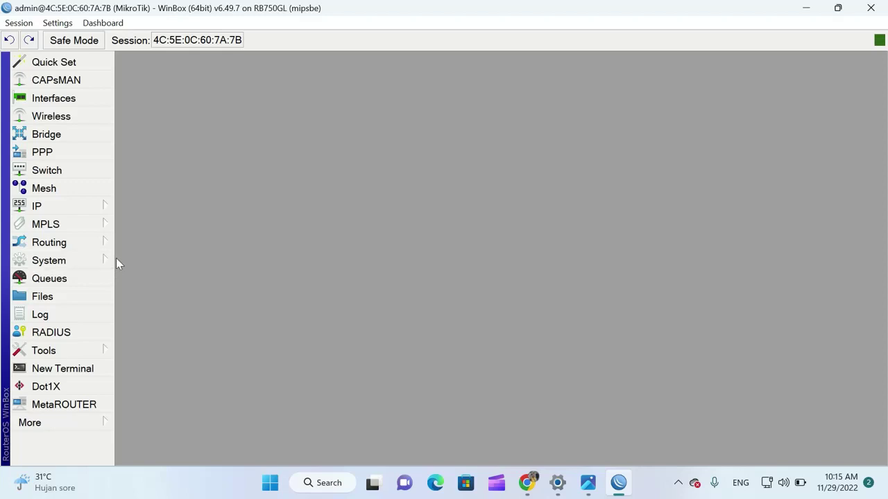
left_click(79, 263)
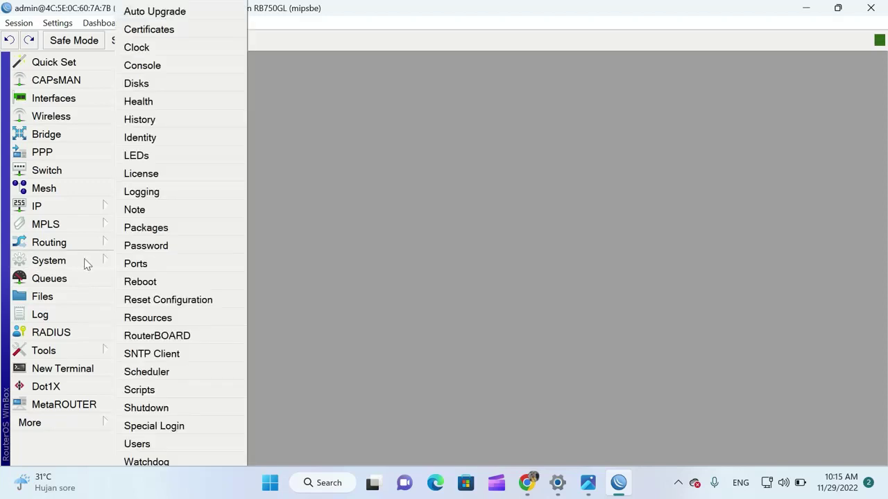
left_click(186, 49)
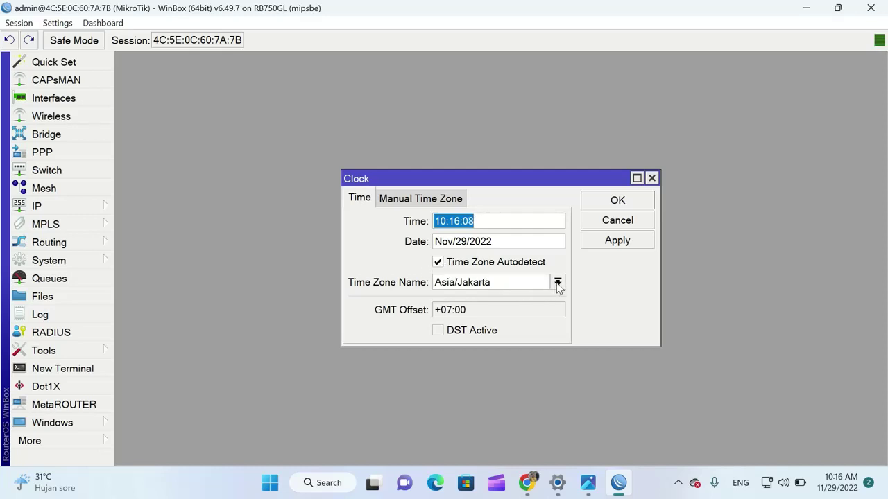
left_click(557, 283)
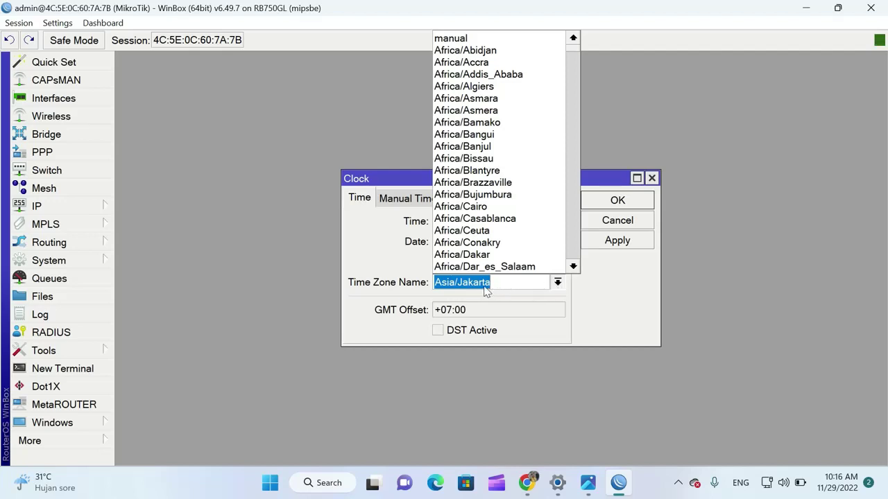
scroll(559, 219, "down", 1)
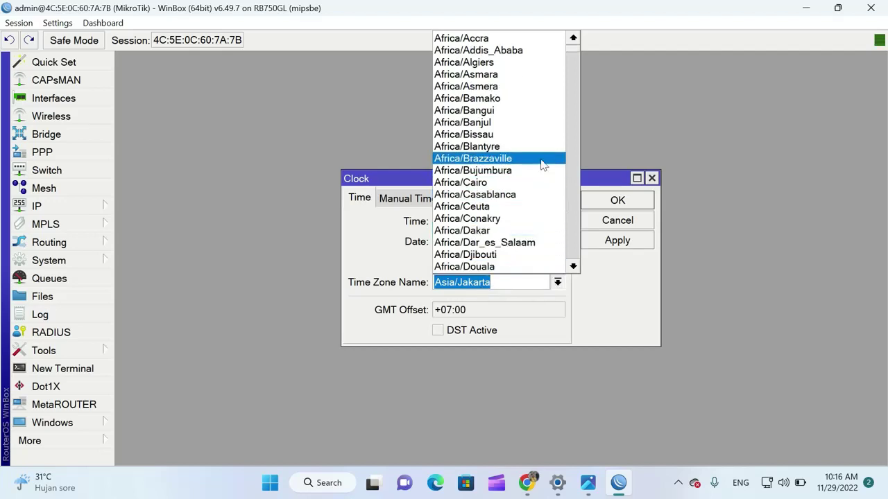
scroll(545, 283, "down", 1)
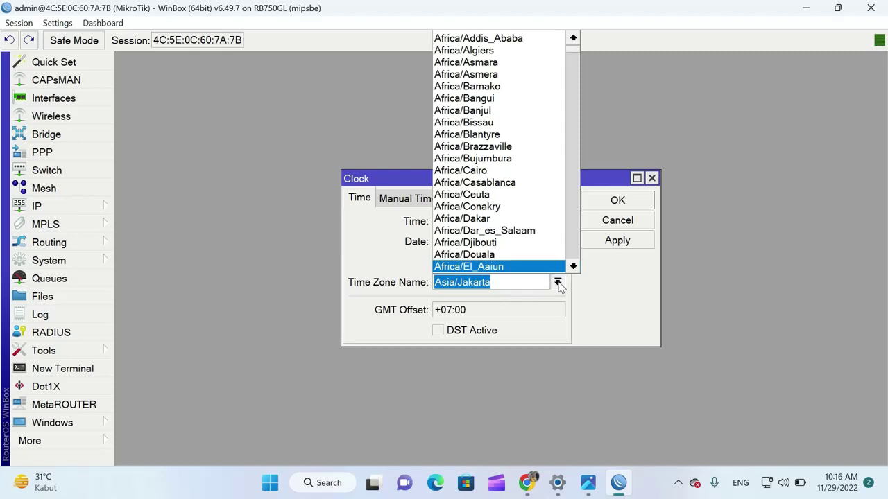
left_click(558, 283)
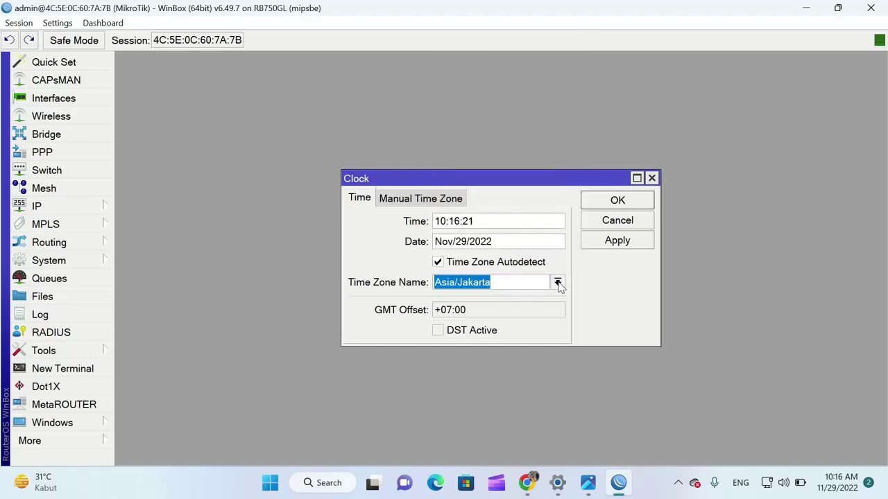
left_click(624, 242)
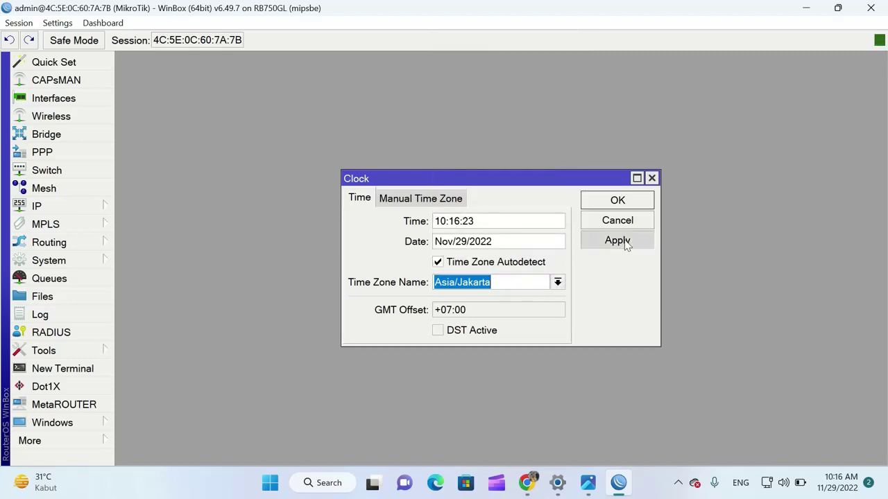
left_click(617, 203)
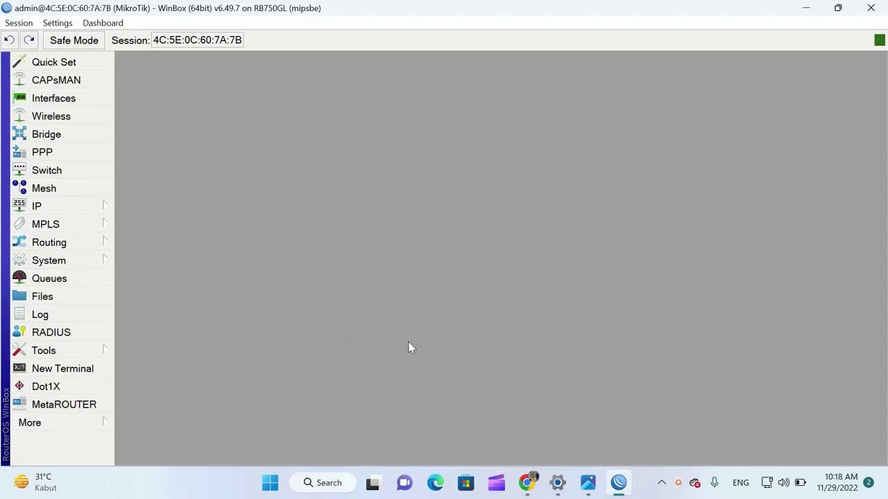
left_click(589, 487)
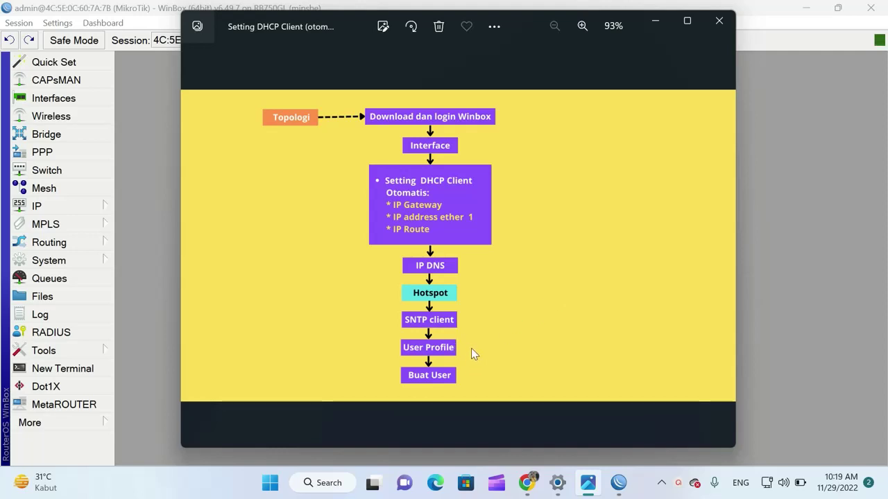
left_click(655, 25)
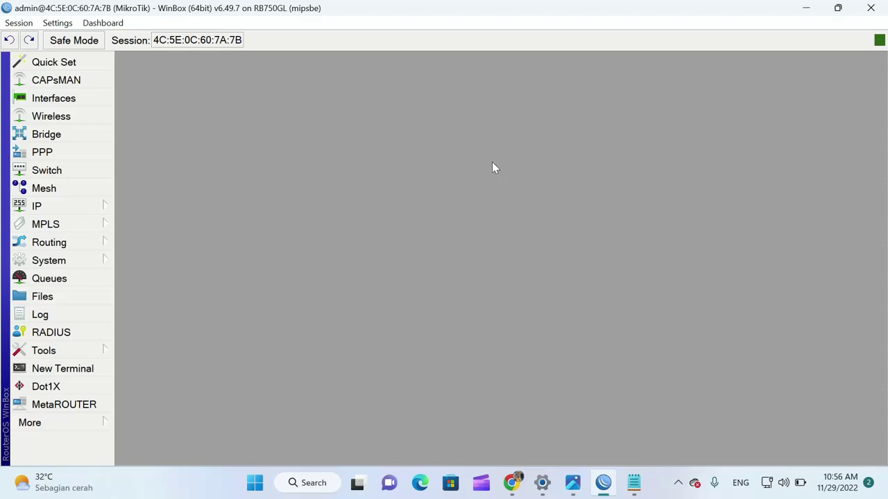
Delete the stray 'x' so the Karyawan speed reads 2M/2M, then minimise Notepad
left_click(634, 491)
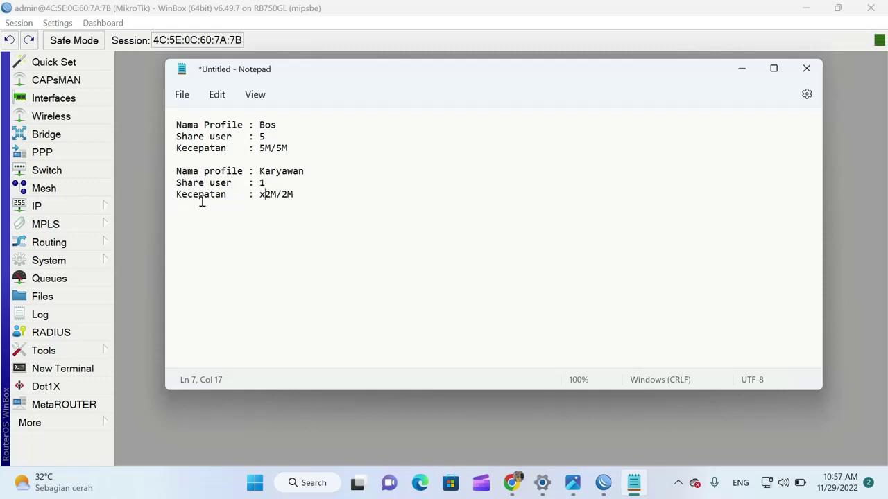
key("BackSpace")
left_click(302, 196)
left_click(743, 70)
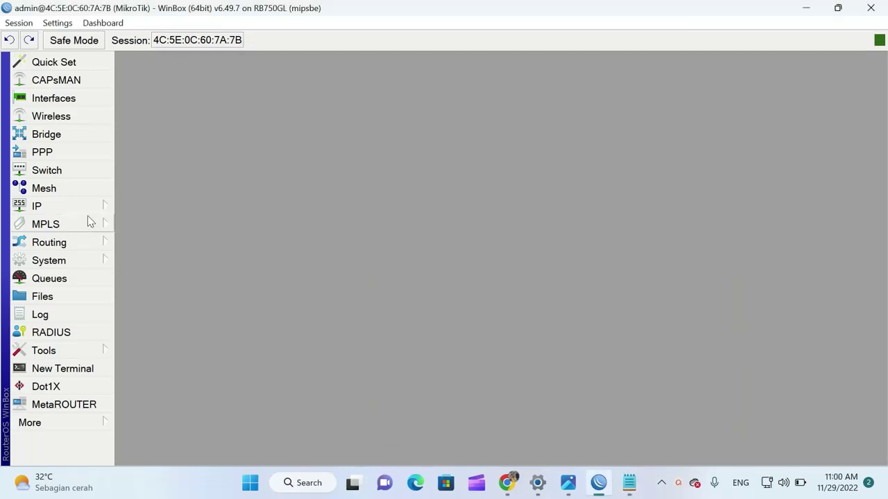
Open IP > Hotspot User Profiles and inspect the default profile: 1 shared user, no rate limit
left_click(89, 207)
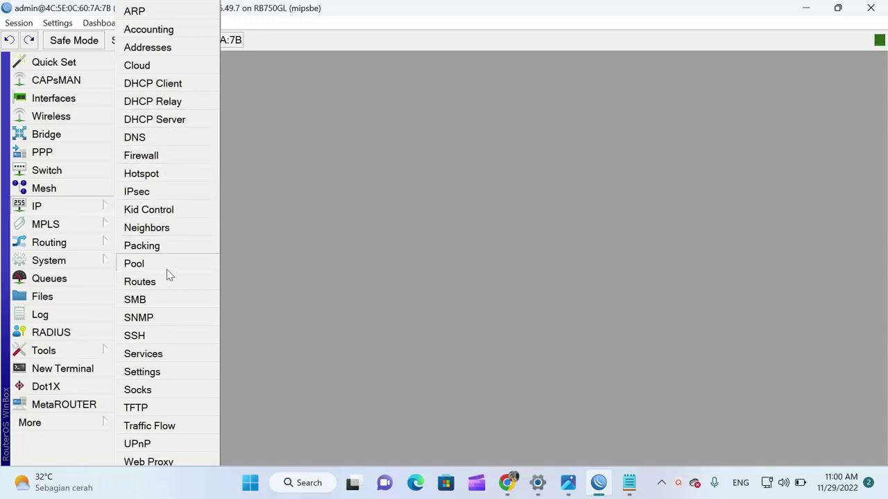
left_click(179, 180)
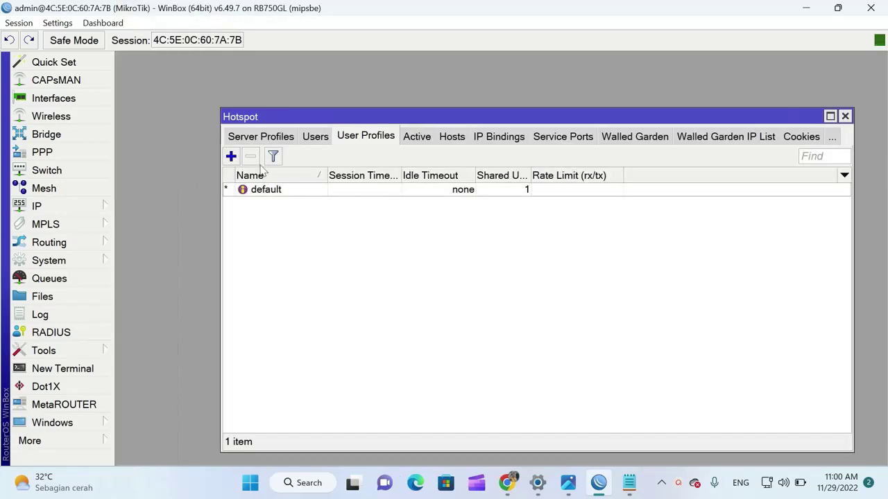
left_click(244, 143)
left_click(244, 143)
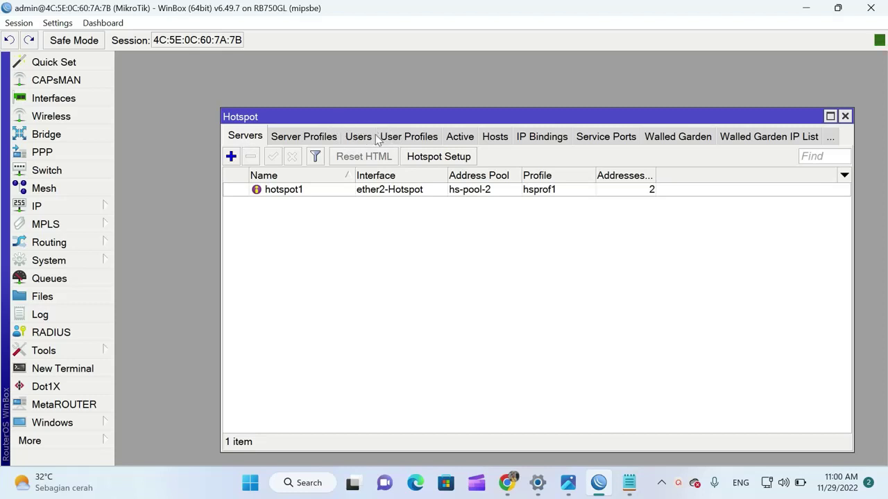
left_click(411, 138)
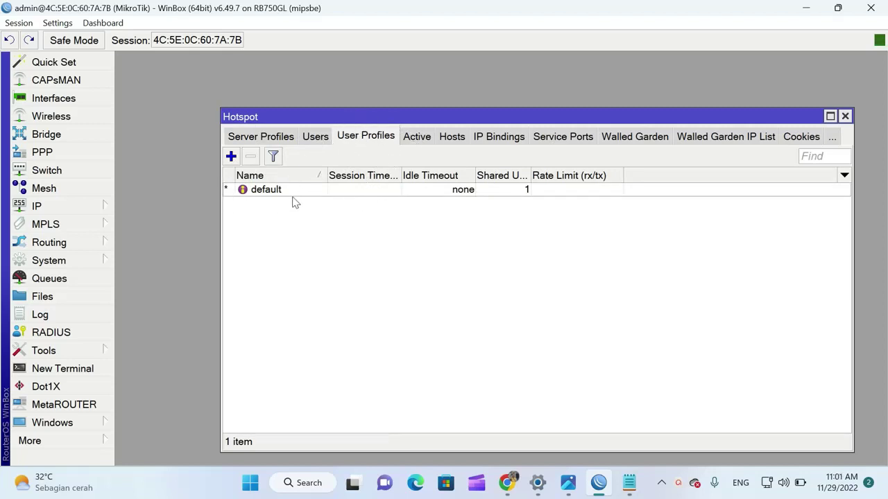
left_click(265, 197)
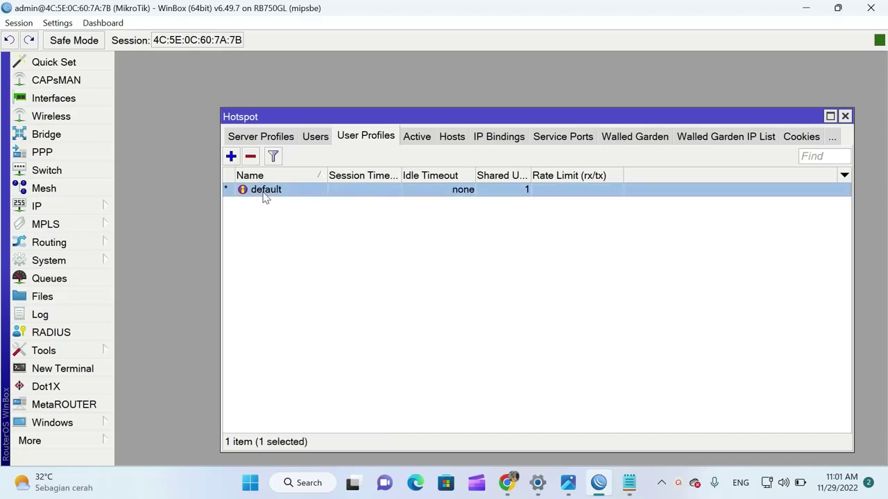
double_click(265, 197)
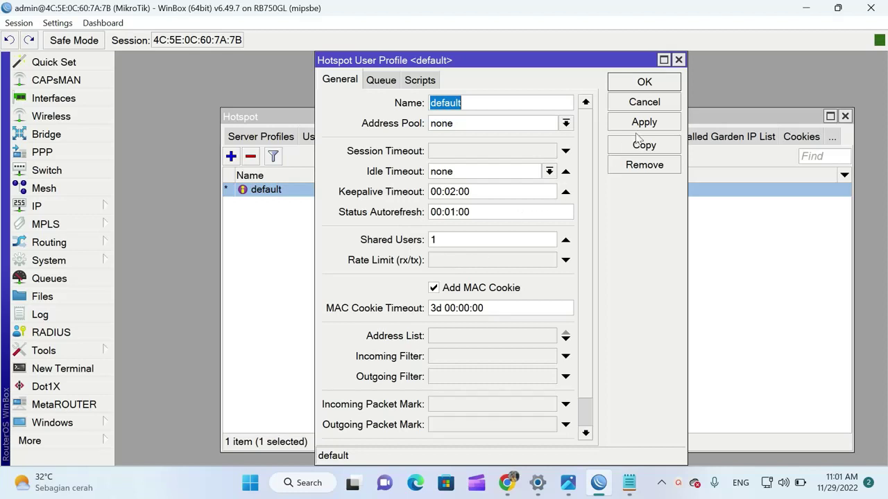
left_click(679, 60)
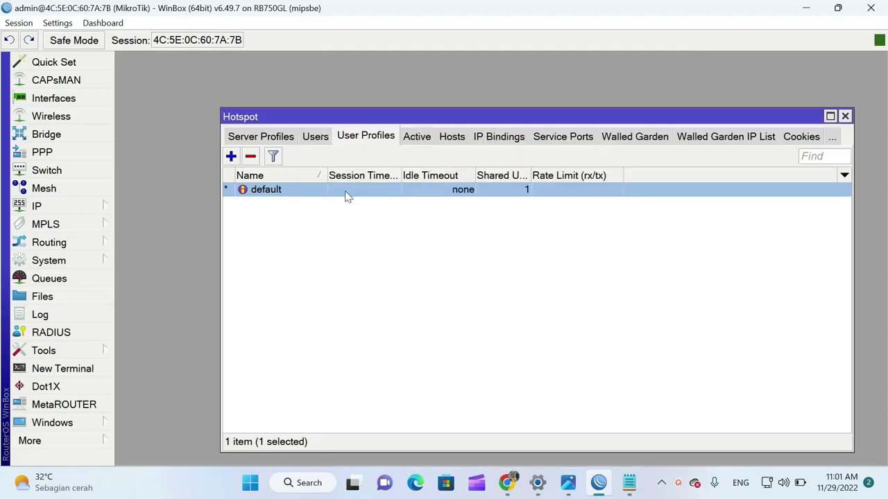
Name the new profile Bos, set Shared Users 5 and Rate Limit 5M/5M, then save it
left_click(232, 157)
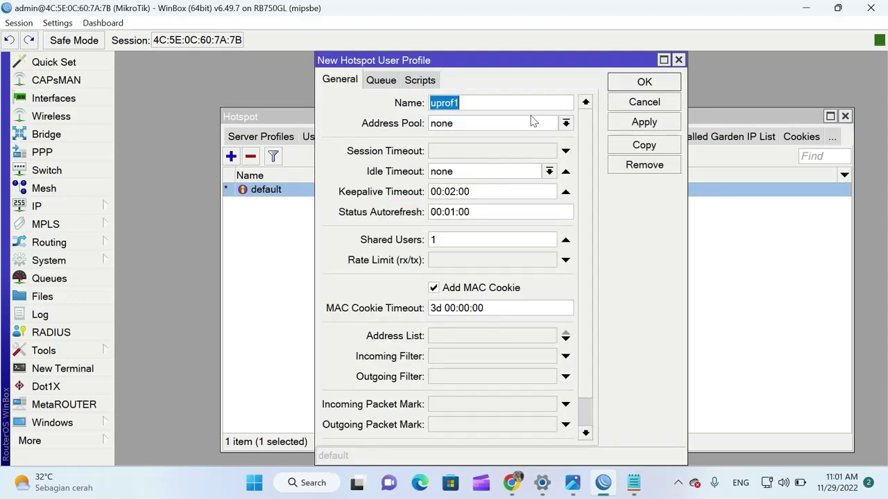
type("Bos")
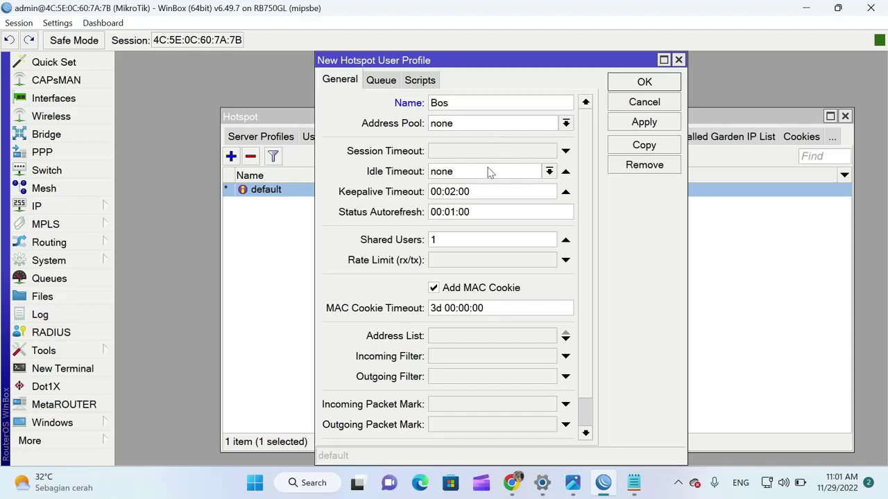
left_click(454, 241)
double_click(454, 241)
type("5")
left_click(475, 264)
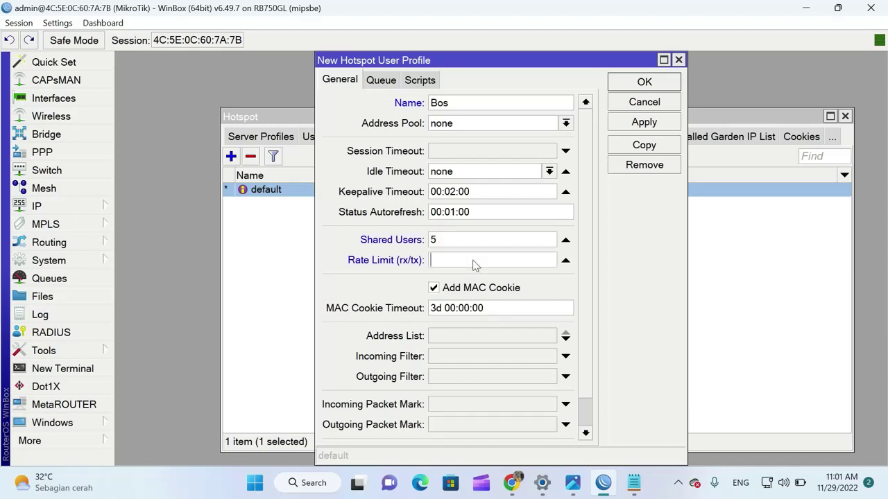
type("1M/1")
key("BackSpace")
key("BackSpace")
key("BackSpace")
key("BackSpace")
type("5M/5M")
left_click(659, 124)
left_click(651, 85)
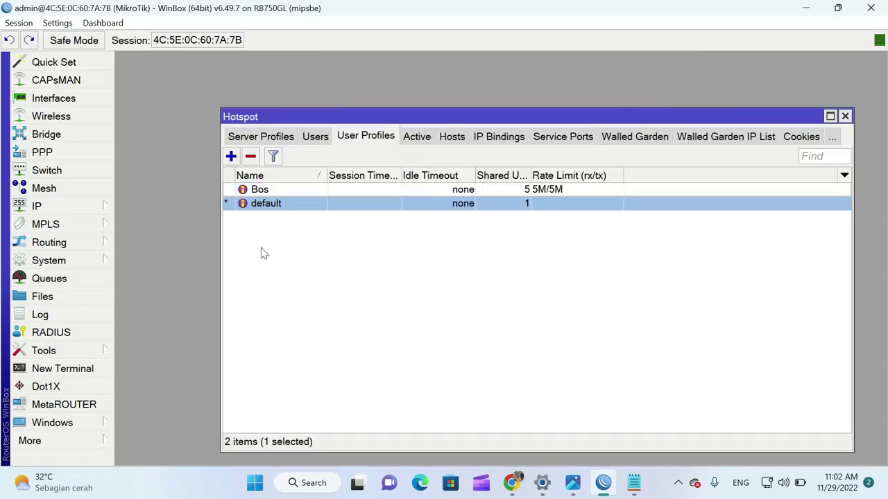
Save a new profile named Karyawan with Rate Limit 2M/2M, keeping Shared Users at 1
left_click(231, 156)
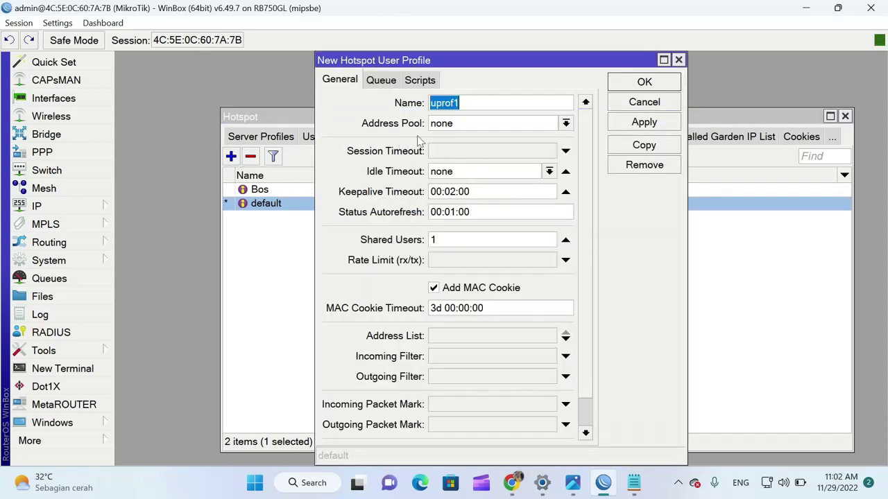
type("Karyawan")
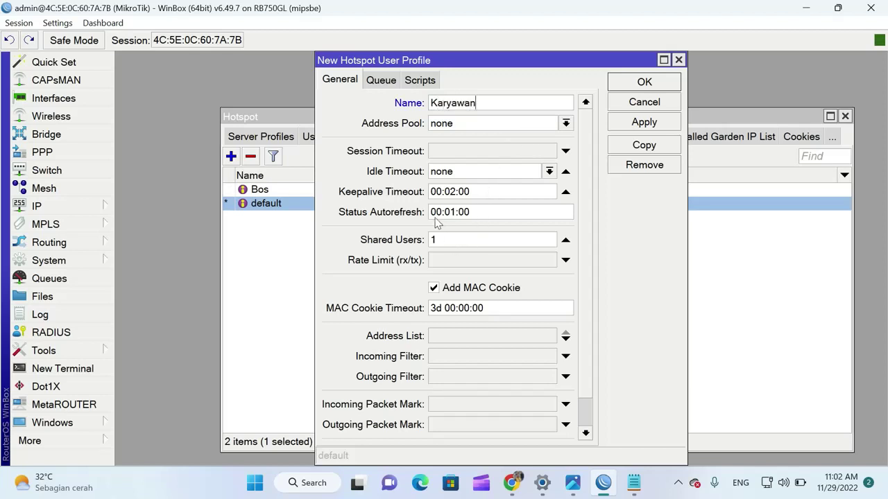
left_click(451, 263)
type("2m")
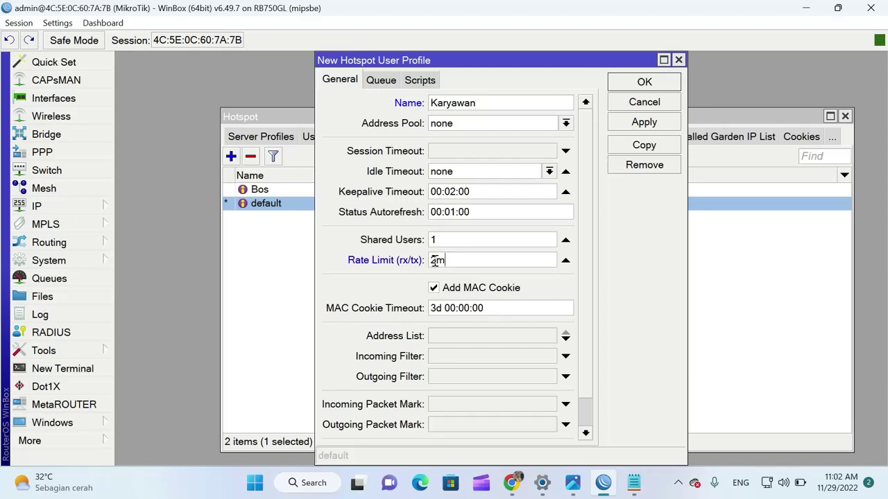
type("M/2M")
left_click(635, 124)
left_click(647, 82)
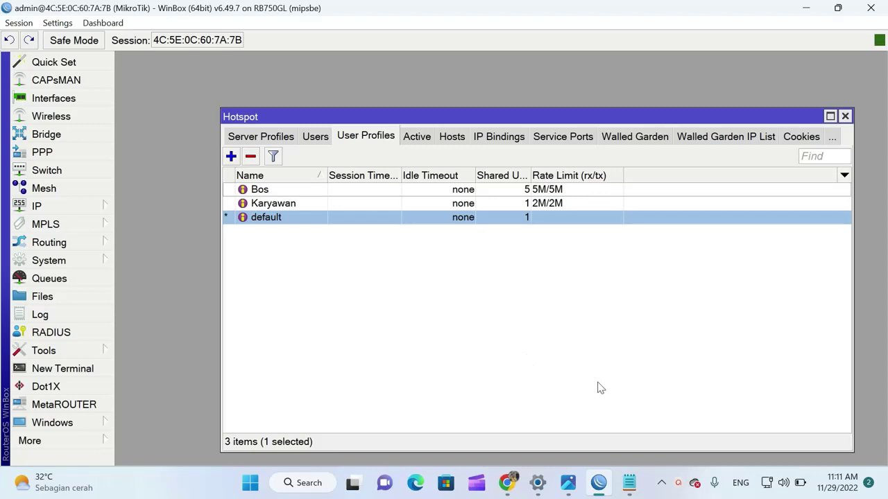
left_click(629, 485)
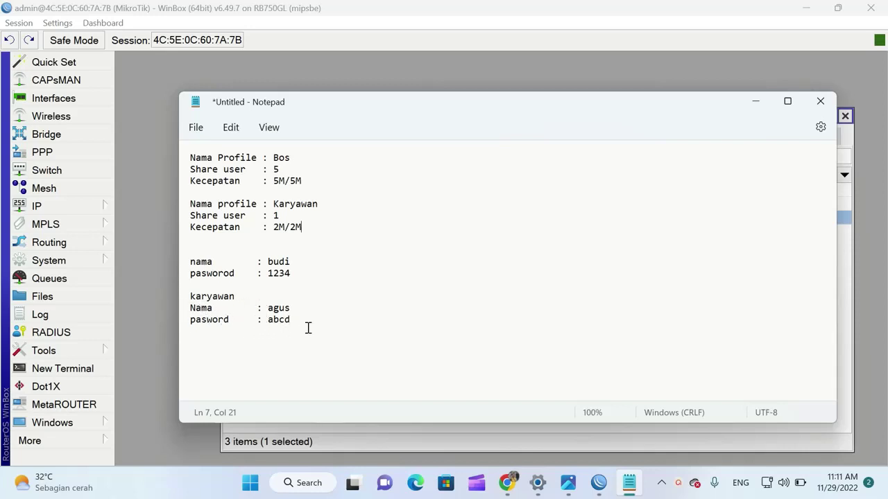
left_click(756, 104)
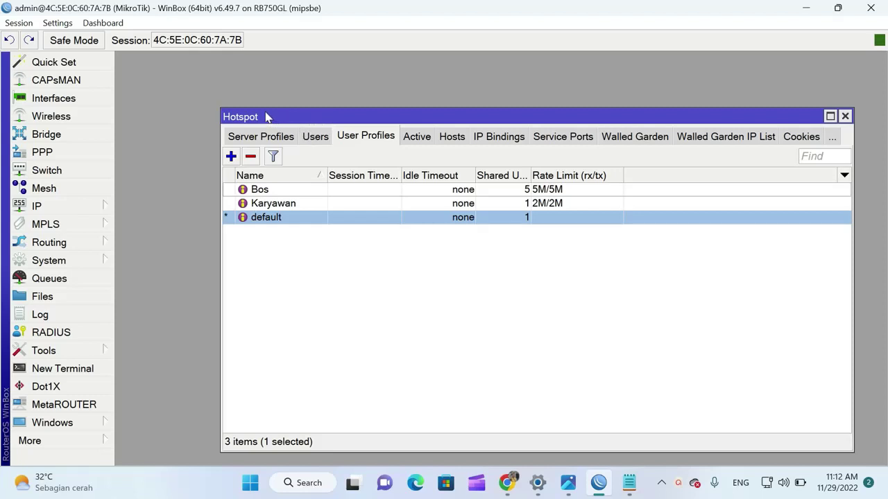
Open the hotspot Users tab and check the existing admin user's settings
left_click(317, 138)
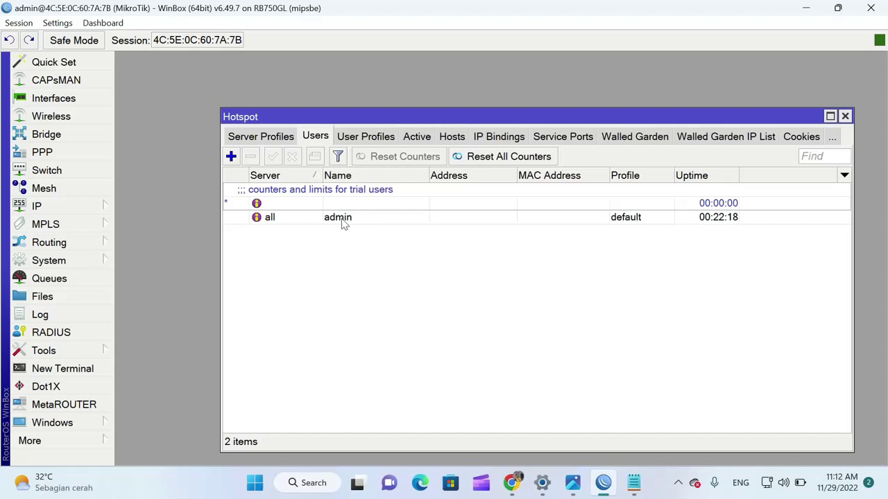
double_click(343, 220)
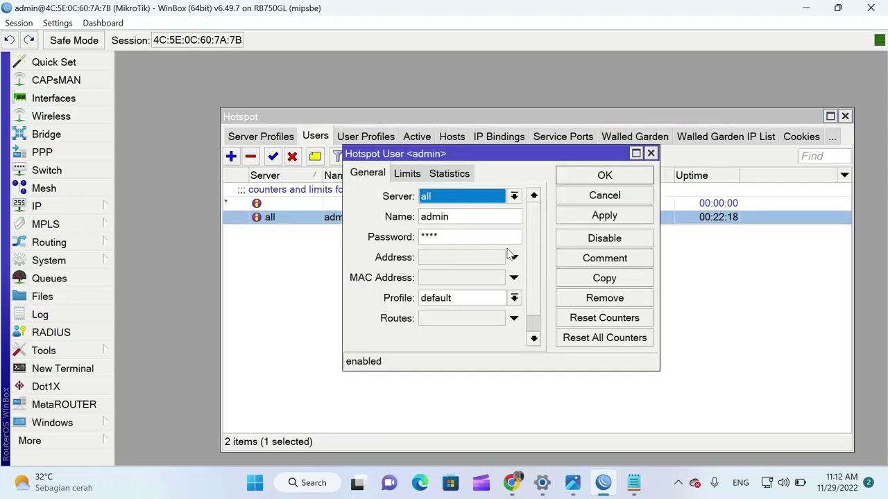
left_click(651, 153)
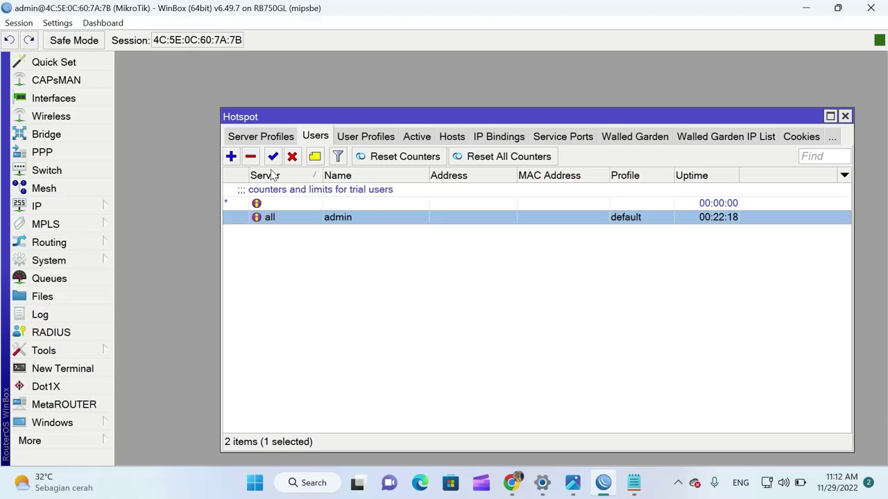
Add a new hotspot user named budi with a password, checking the notes for details
left_click(232, 156)
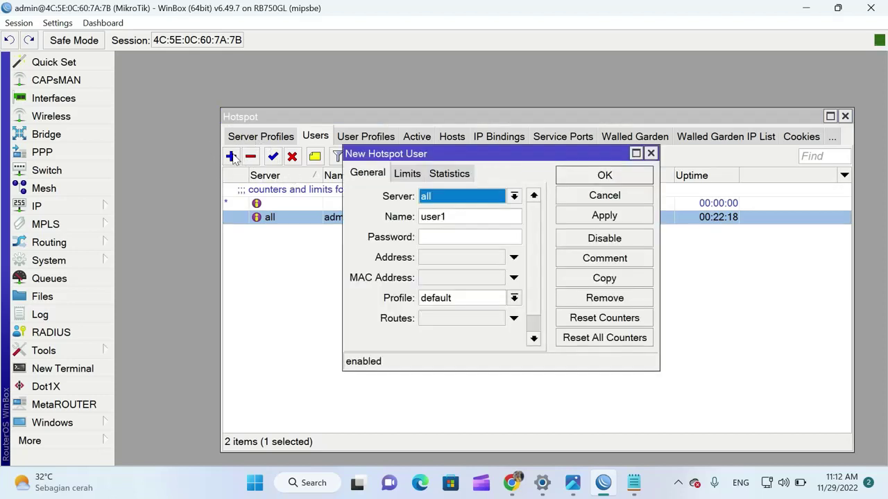
left_click(457, 217)
left_click_drag(457, 217, 420, 217)
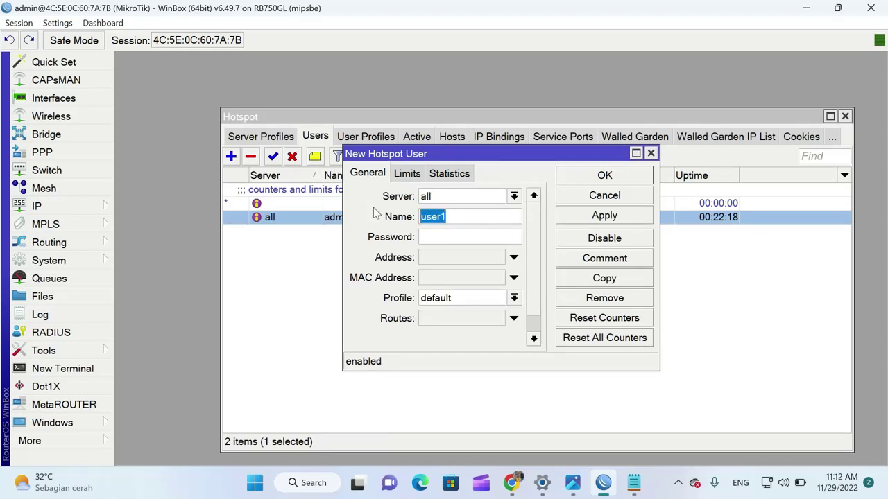
left_click(637, 486)
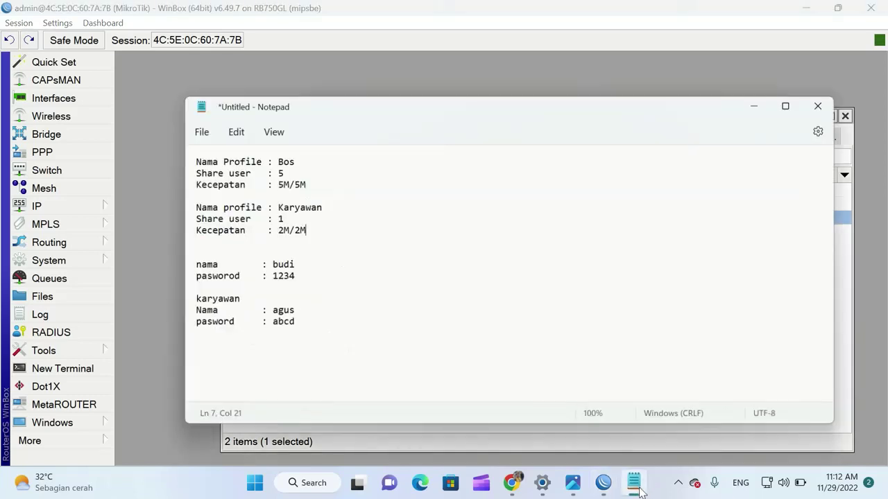
left_click(758, 102)
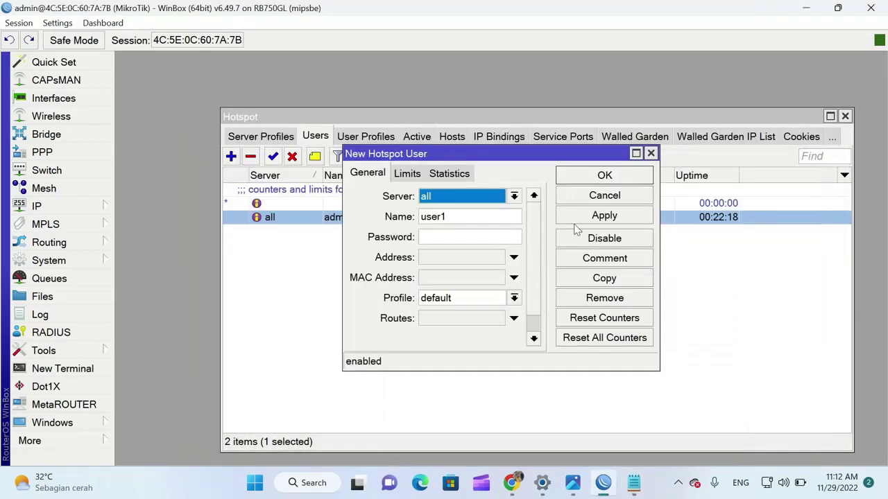
double_click(461, 217)
type("budi")
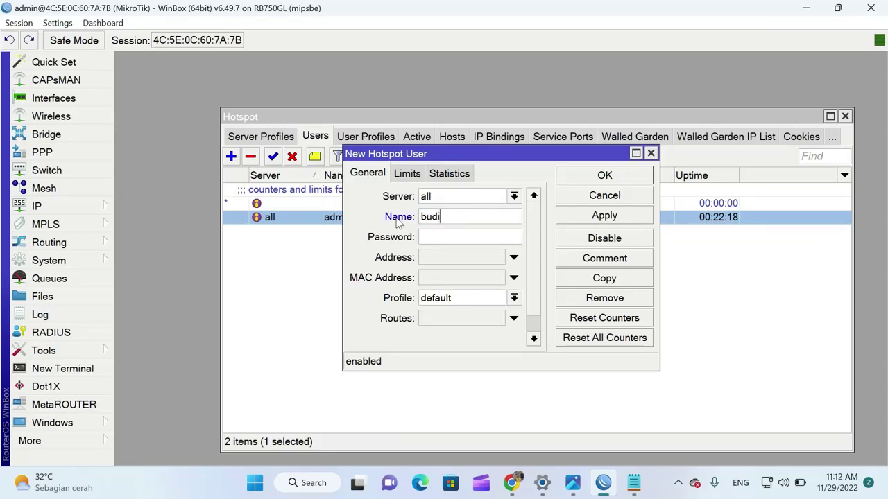
left_click(449, 238)
type("*")
Assign budi the Bos profile and save the user
left_click(514, 298)
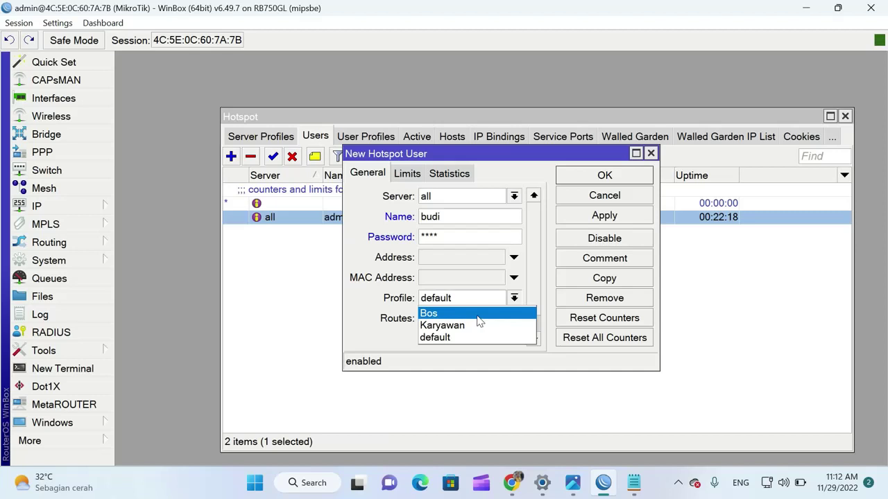
left_click(477, 316)
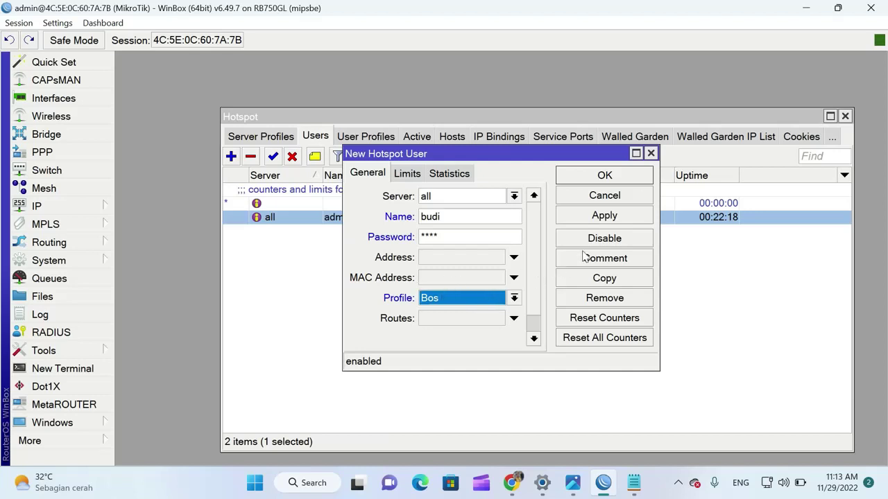
left_click(603, 218)
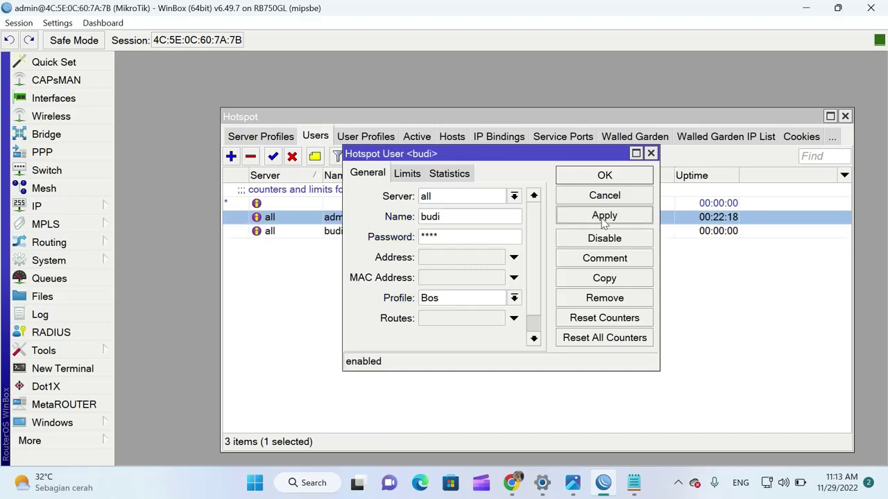
left_click(599, 179)
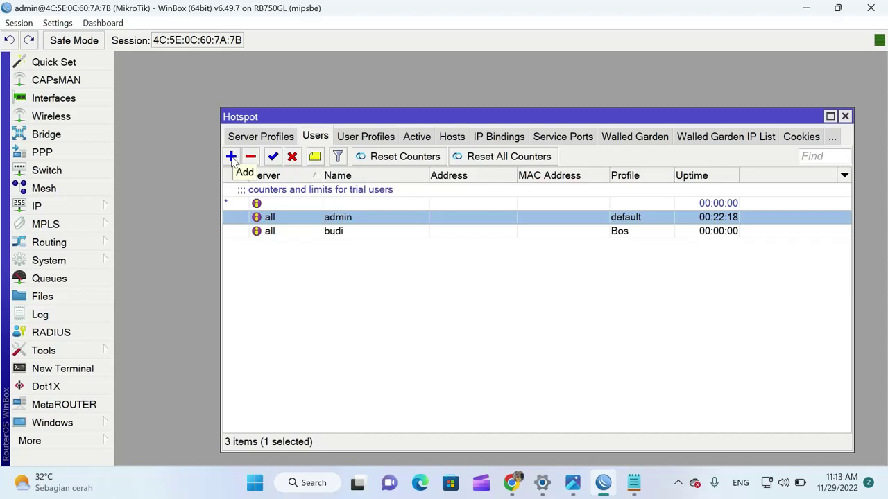
Add a new hotspot user named agus, replacing the default user1, and enter a password
left_click(232, 156)
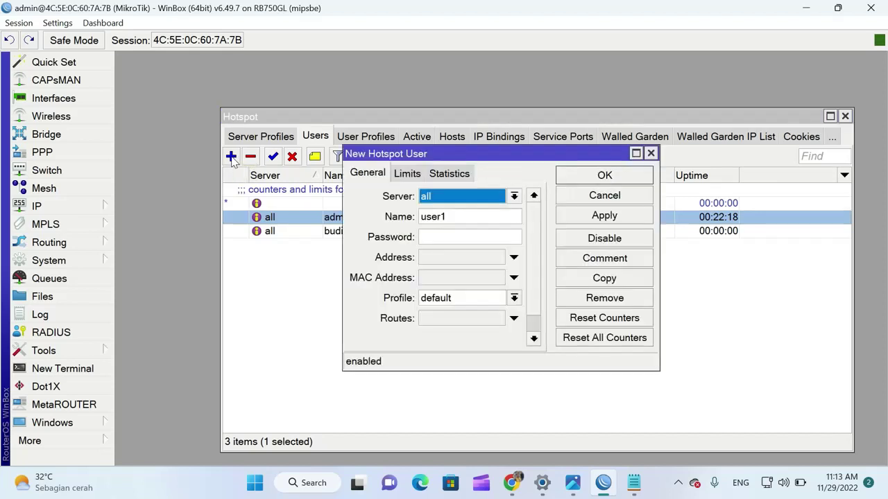
left_click(452, 219)
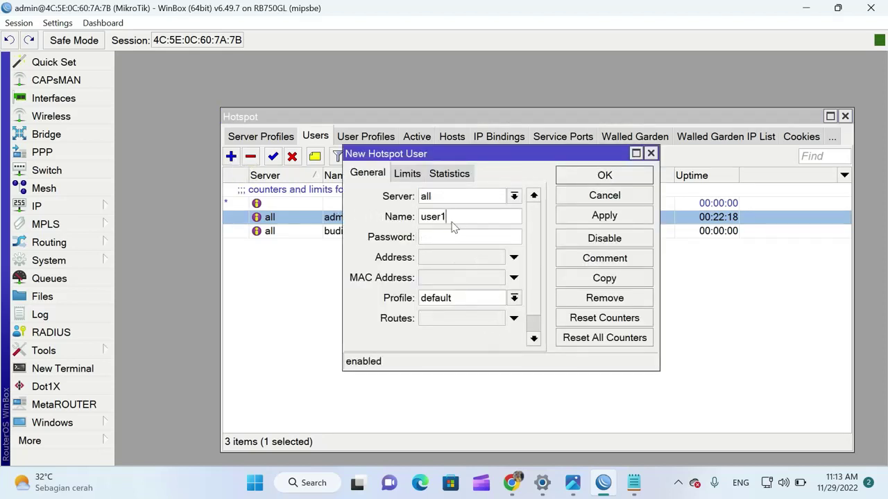
left_click_drag(452, 219, 381, 207)
type("a")
left_click(439, 239)
type("****")
Assign agus the Karyawan profile and save the user
left_click(514, 298)
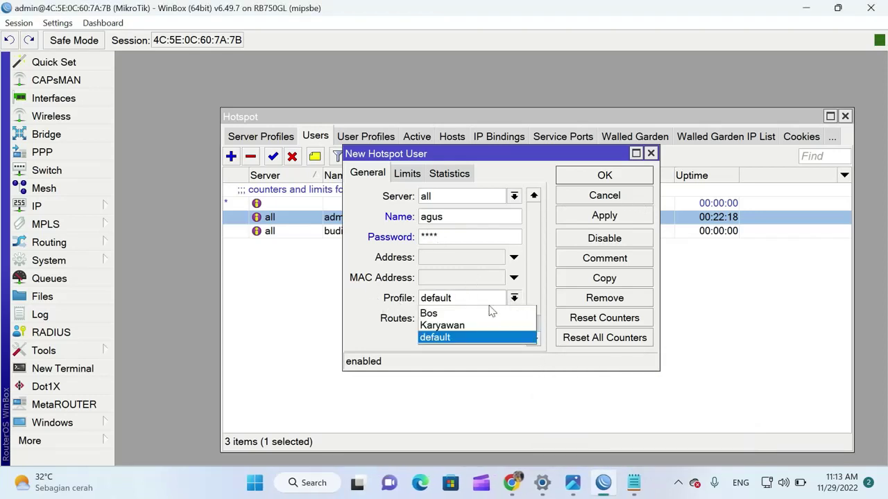
left_click(461, 328)
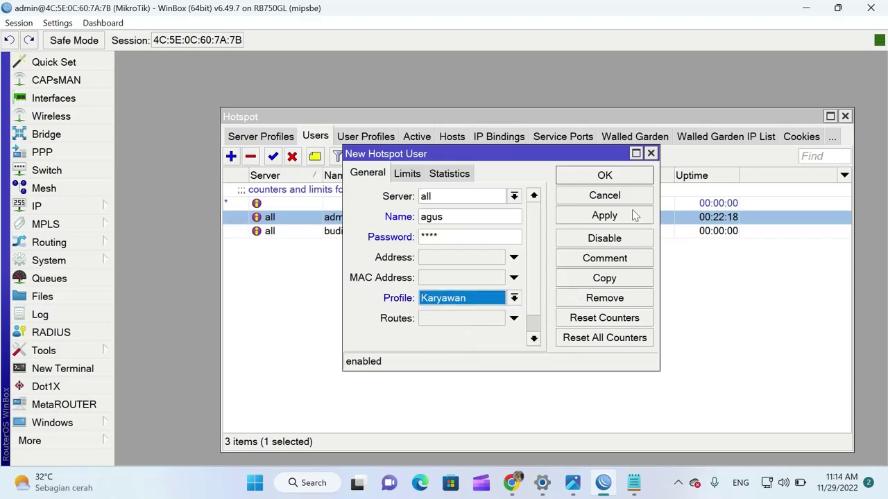
left_click(603, 217)
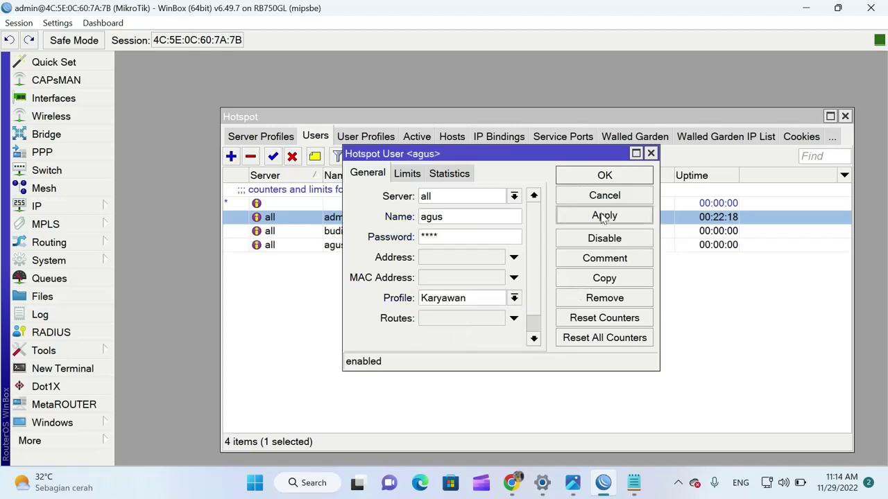
left_click(618, 179)
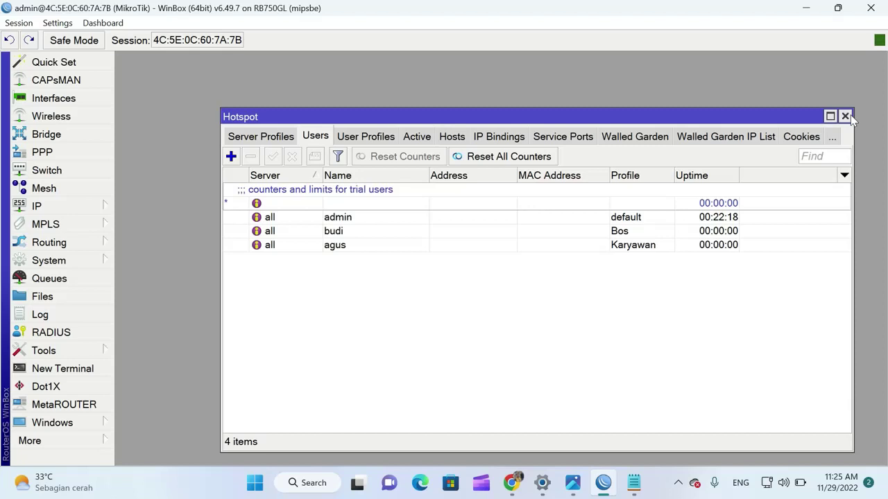
Close the Hotspot window, then minimize WinBox and Chrome to reveal the Windows desktop
left_click(845, 116)
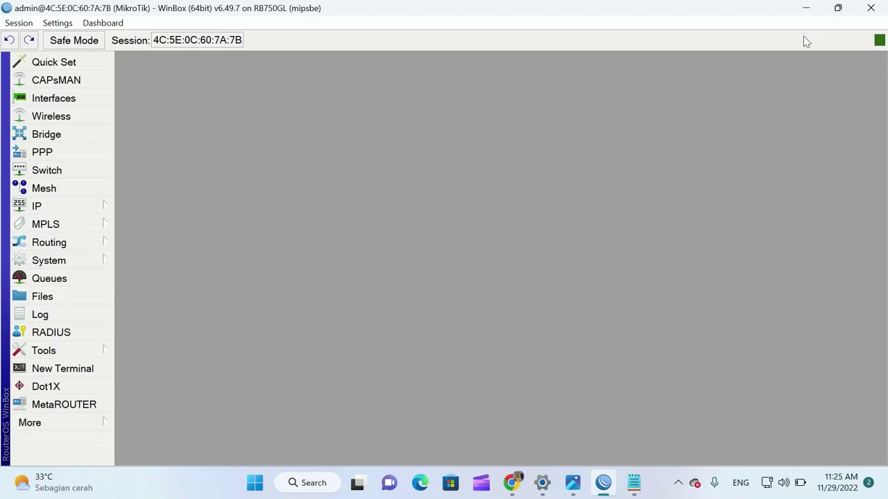
left_click(806, 13)
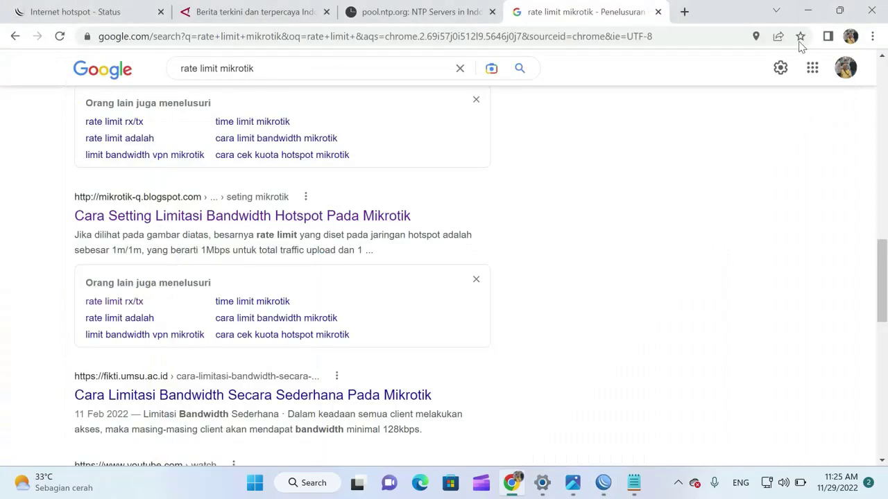
left_click(804, 11)
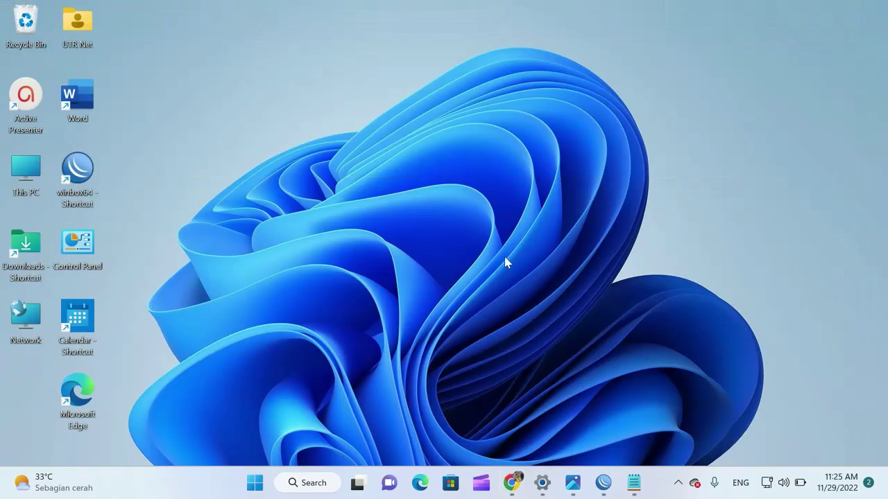
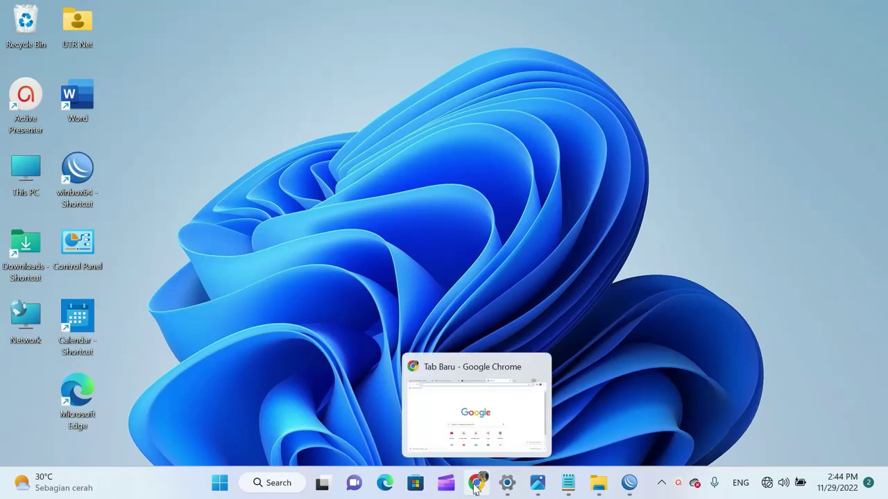
Bring the Chrome browser window back up from the taskbar
left_click(475, 483)
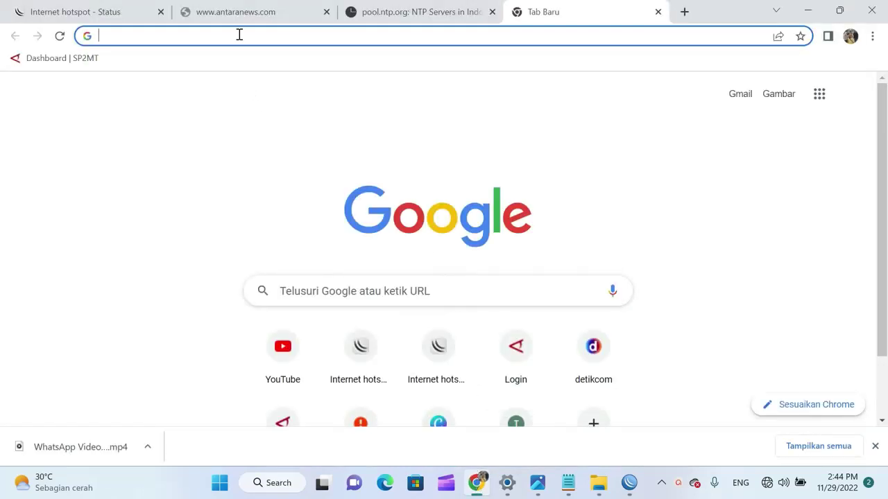
Load tplinkap.net in Chrome and log in to the access point with the admin password
left_click(239, 35)
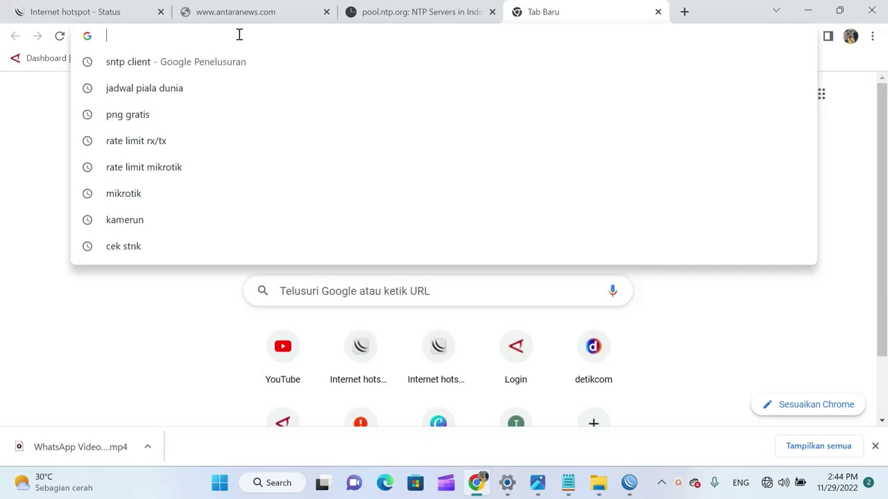
type("tplinkap.net")
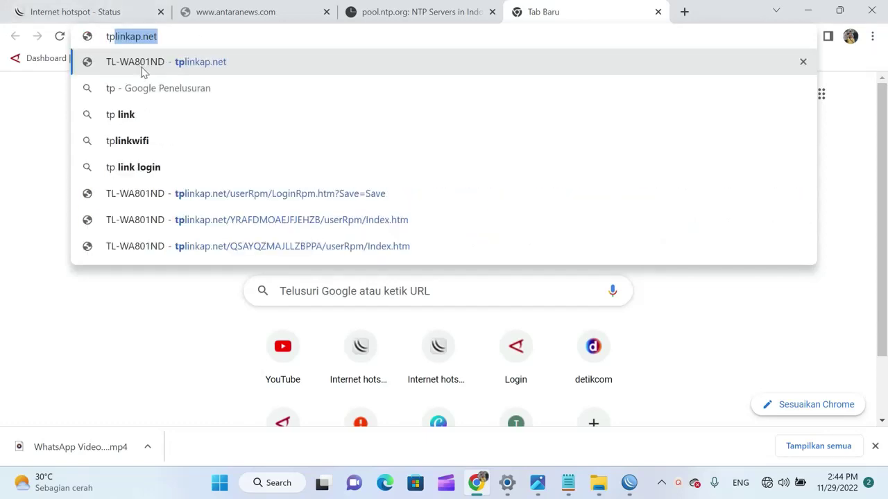
left_click(190, 35)
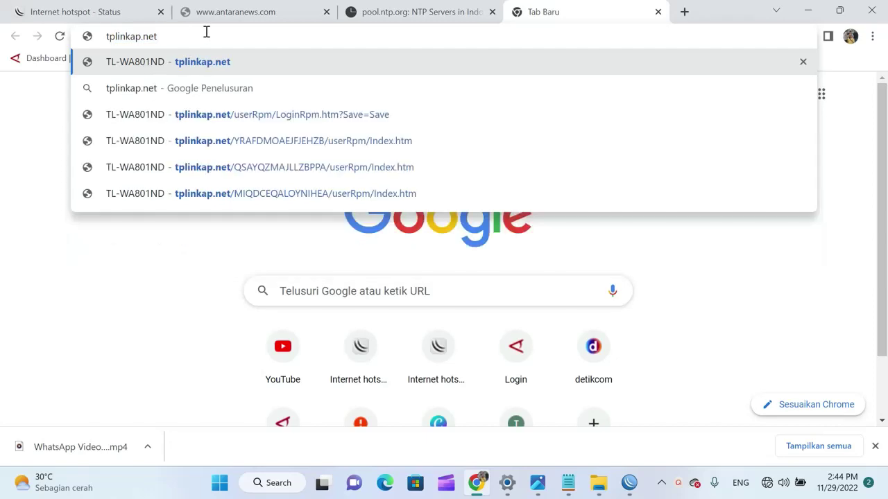
key("Return")
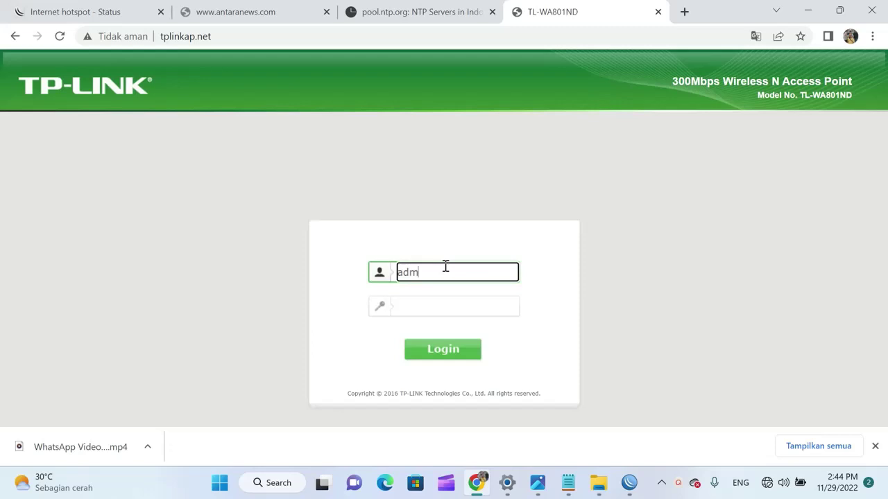
left_click(437, 303)
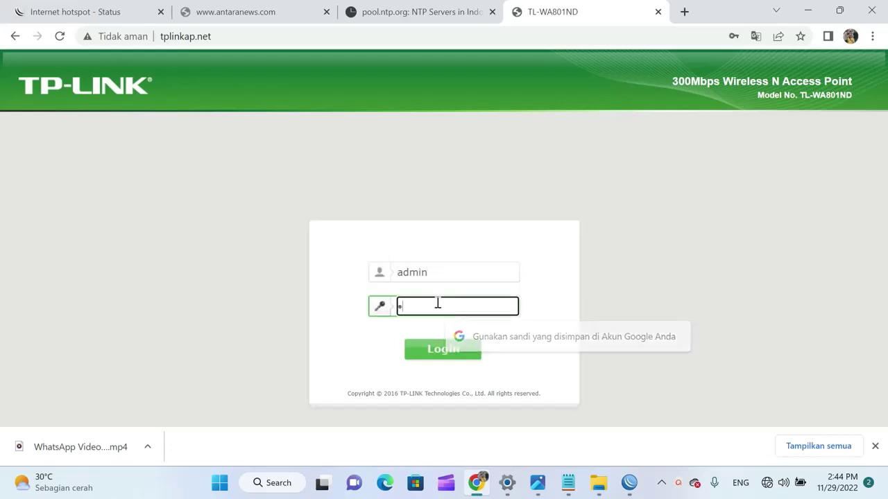
type("ad")
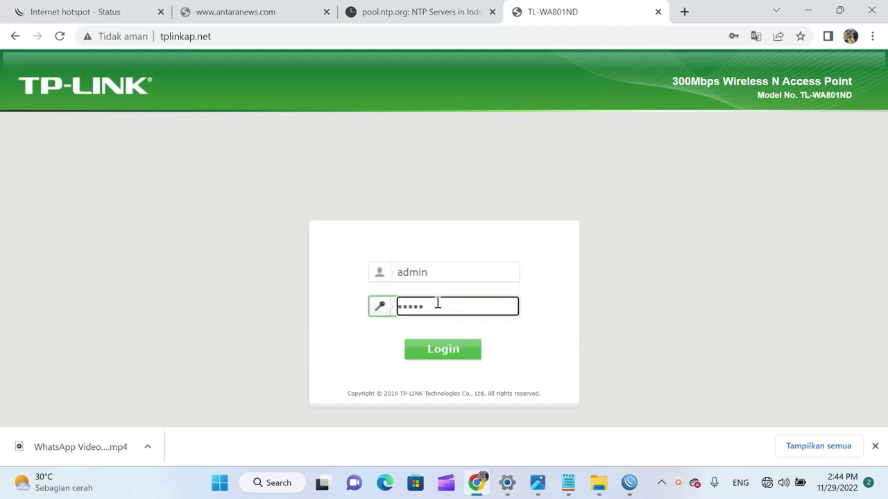
type("min")
left_click(447, 355)
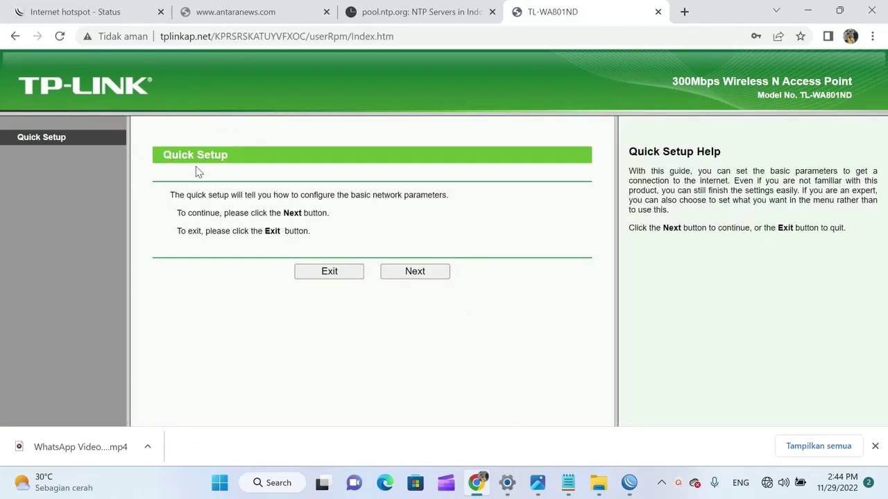
Start the Quick Setup wizard, choose YES to change the login account, and enter the current user name and password
left_click(432, 276)
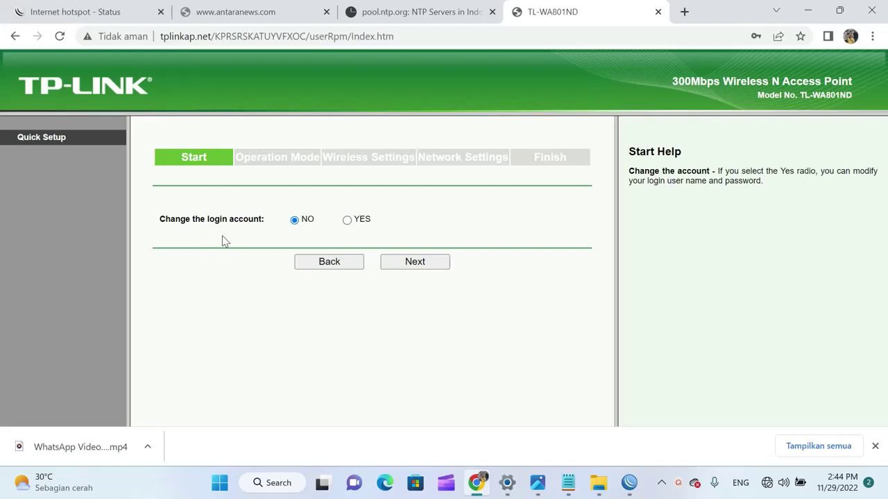
left_click(348, 221)
left_click(351, 261)
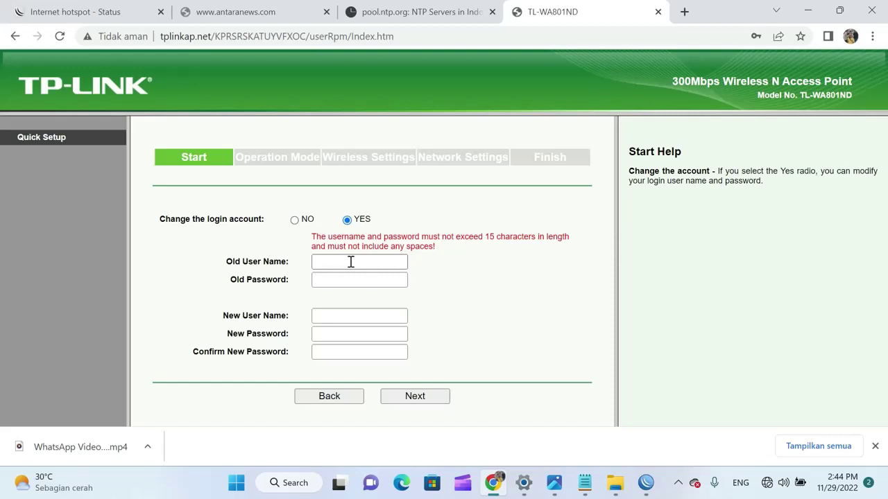
left_click(351, 261)
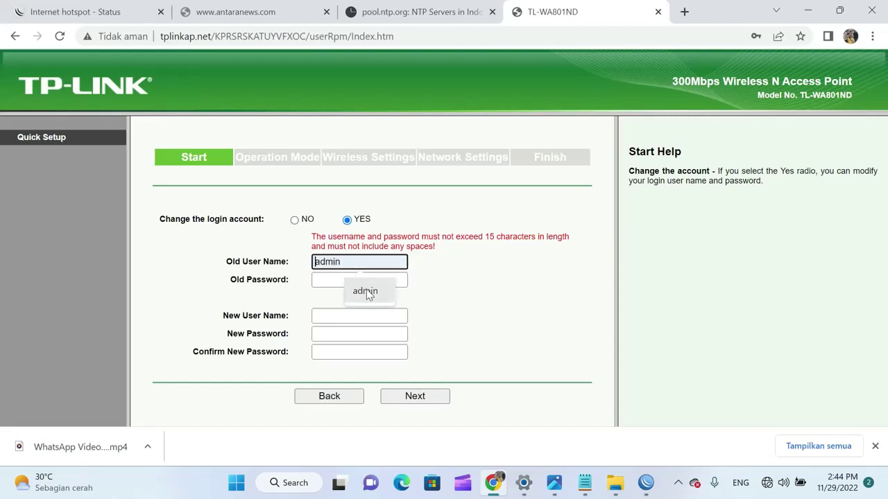
left_click(367, 292)
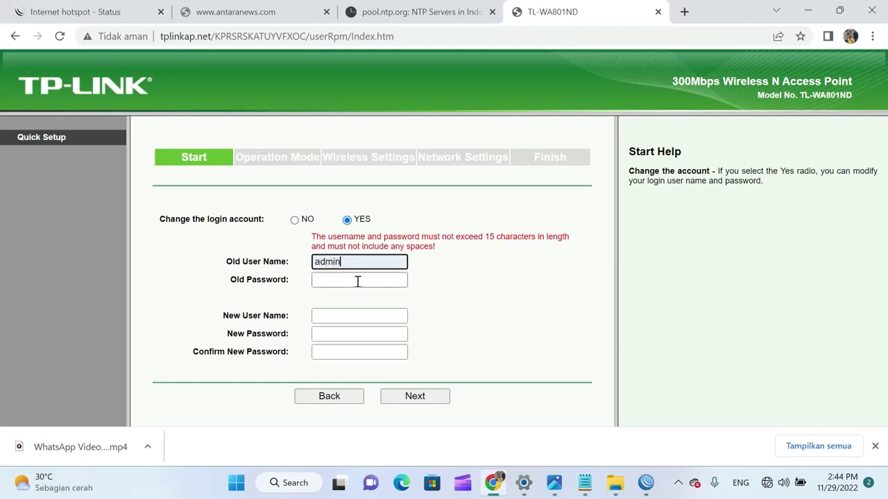
left_click(357, 281)
type("ad")
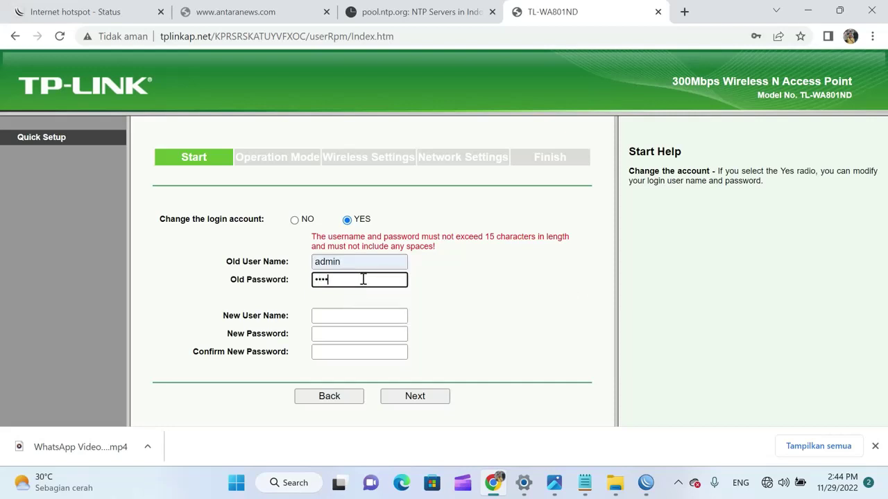
Enter the new user name and new password twice, then continue to Operation Mode
left_click(331, 318)
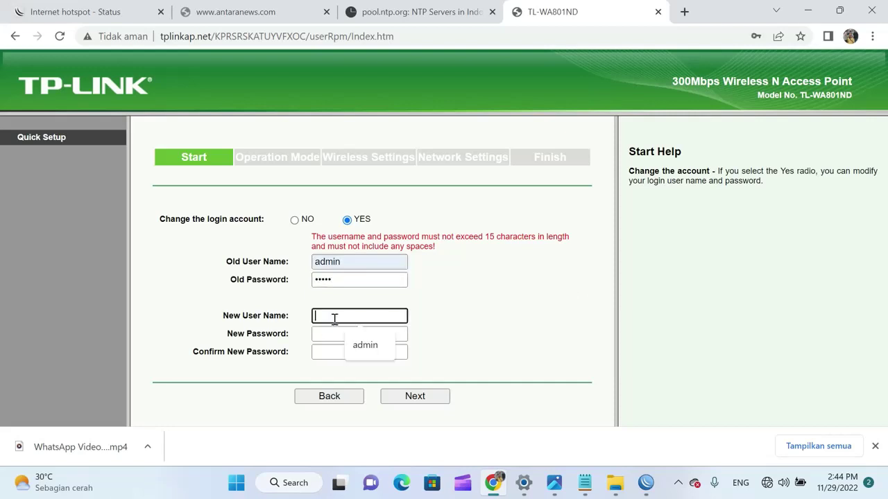
type("admin")
left_click(345, 333)
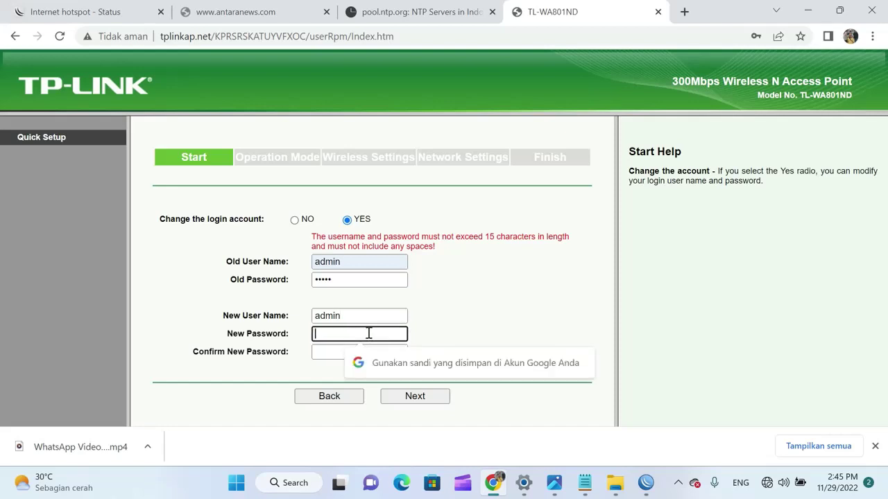
type("•")
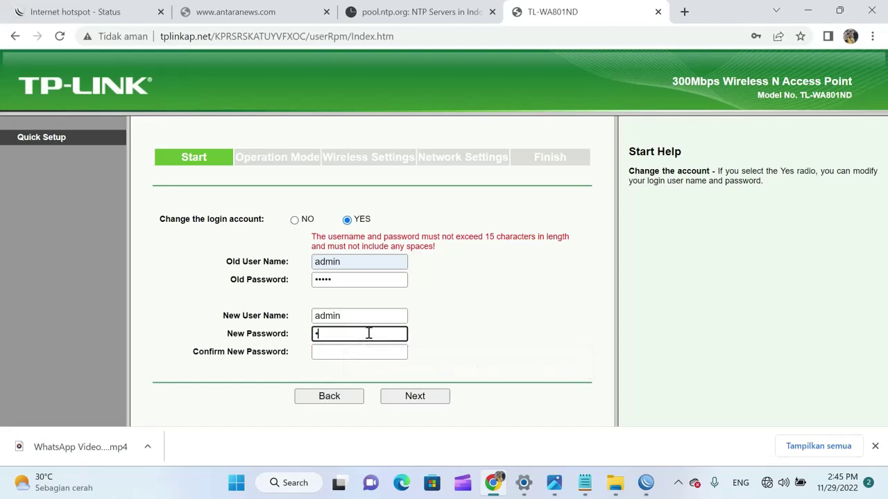
left_click(369, 352)
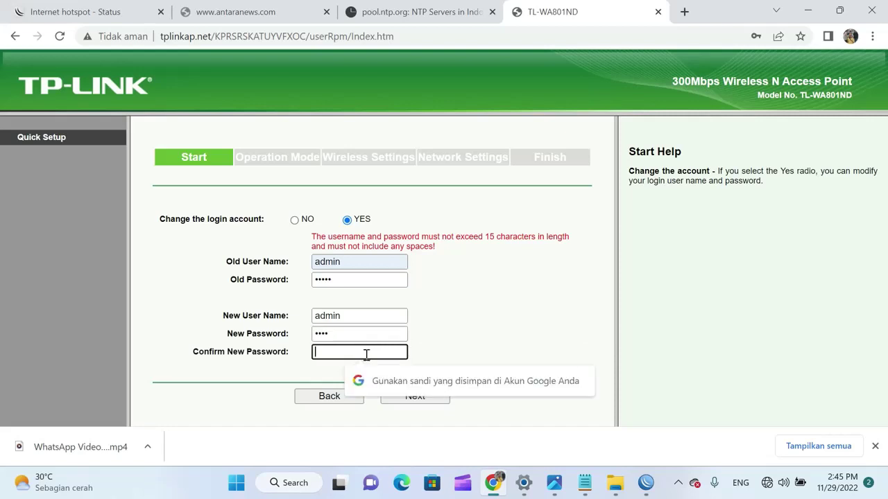
type("••")
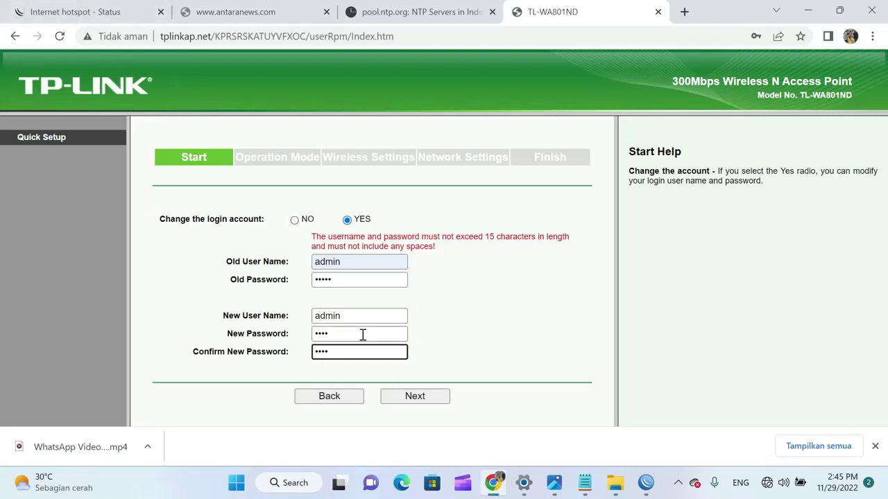
left_click(419, 401)
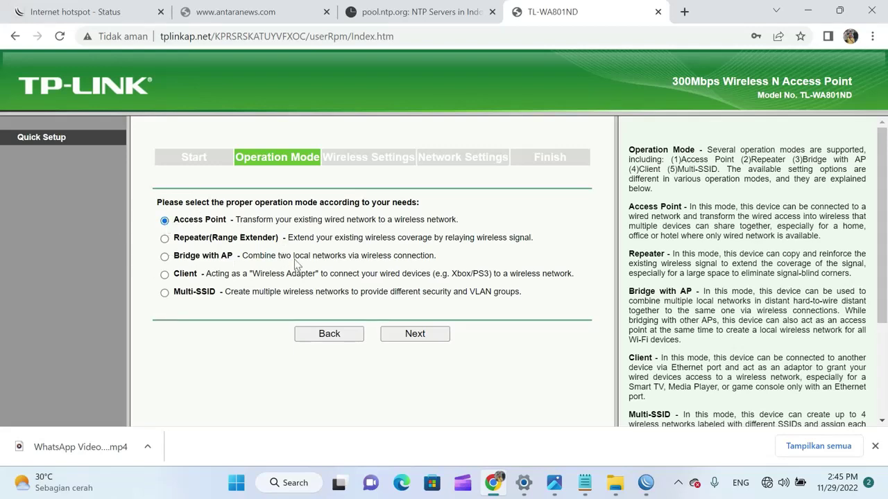
Keep Access Point mode, rename the SSID to 'UTRNet Hotspot', and choose No Security
left_click(417, 334)
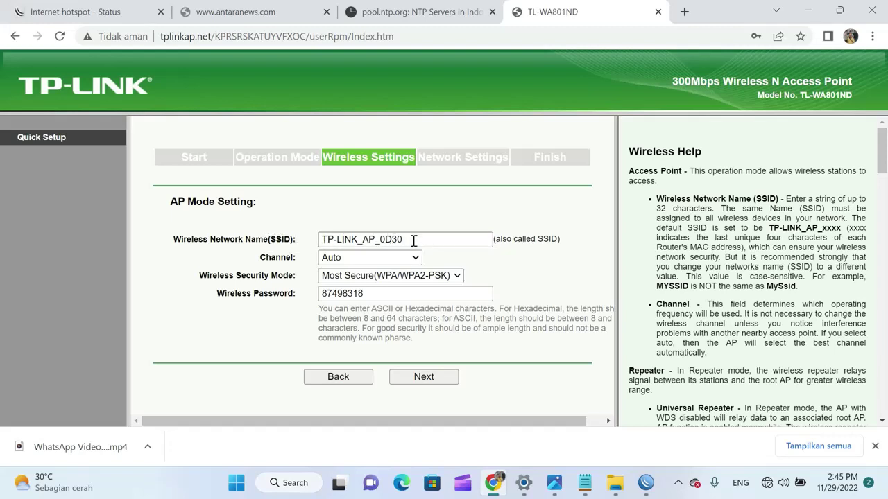
left_click_drag(413, 239, 288, 233)
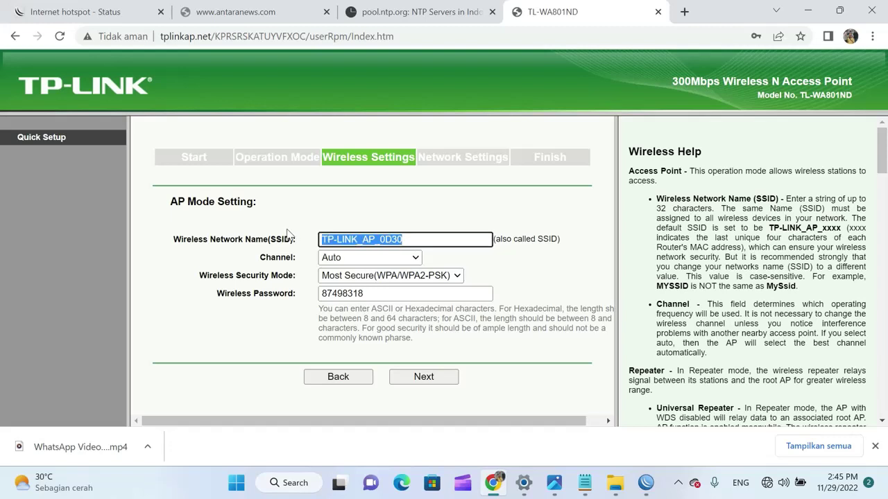
type("UTRNet")
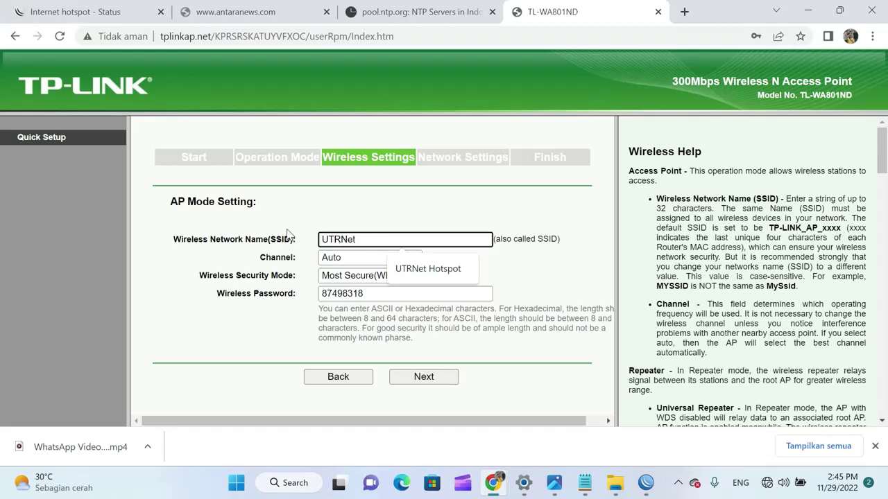
type(" Hotspot")
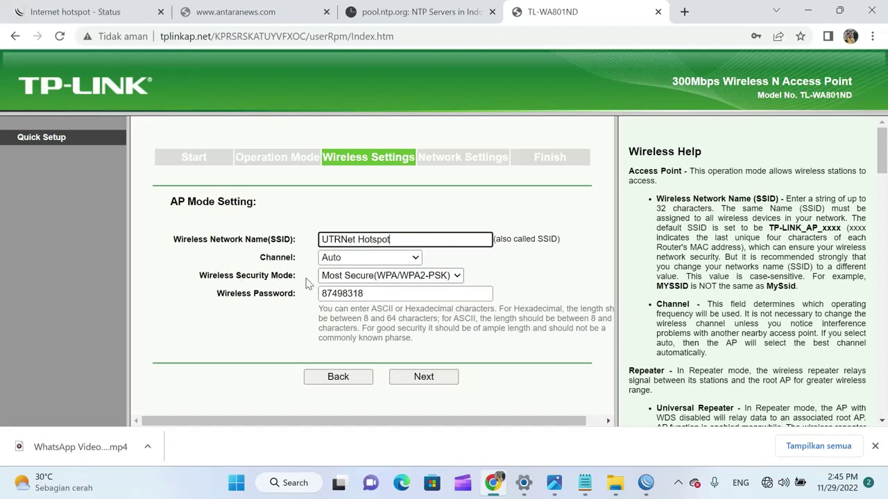
left_click(457, 276)
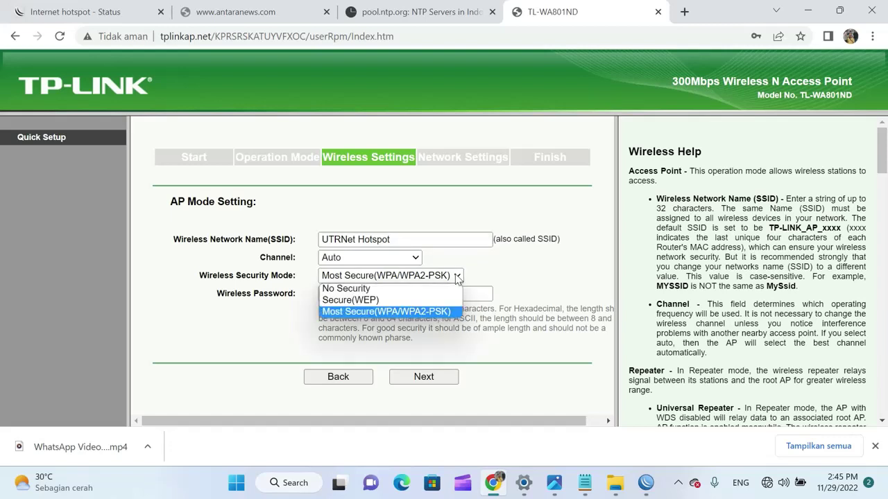
left_click(412, 291)
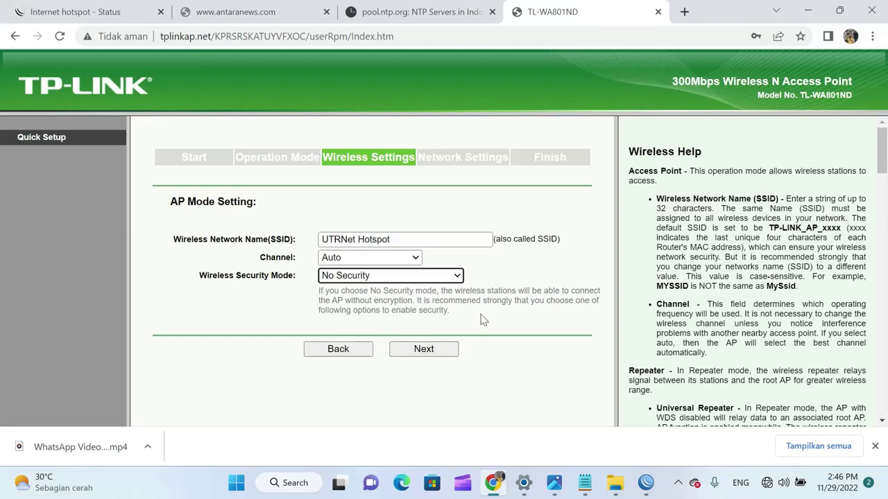
left_click(423, 349)
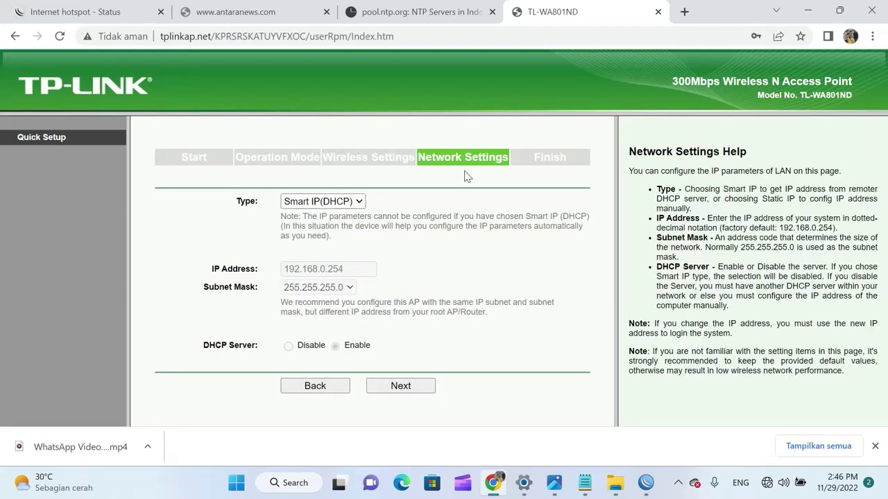
Set the LAN type to Static IP with address 10.5.50.2 and disable the DHCP server
left_click(362, 201)
left_click(353, 215)
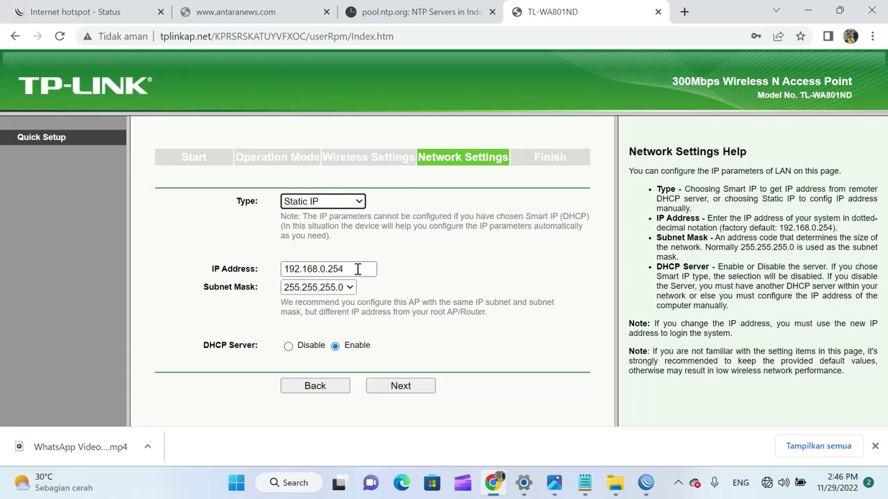
left_click_drag(357, 269, 266, 263)
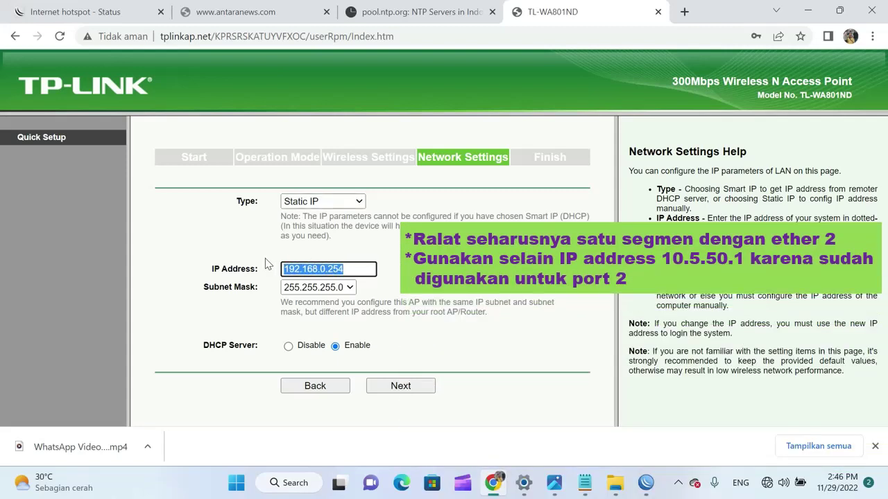
type("10.5")
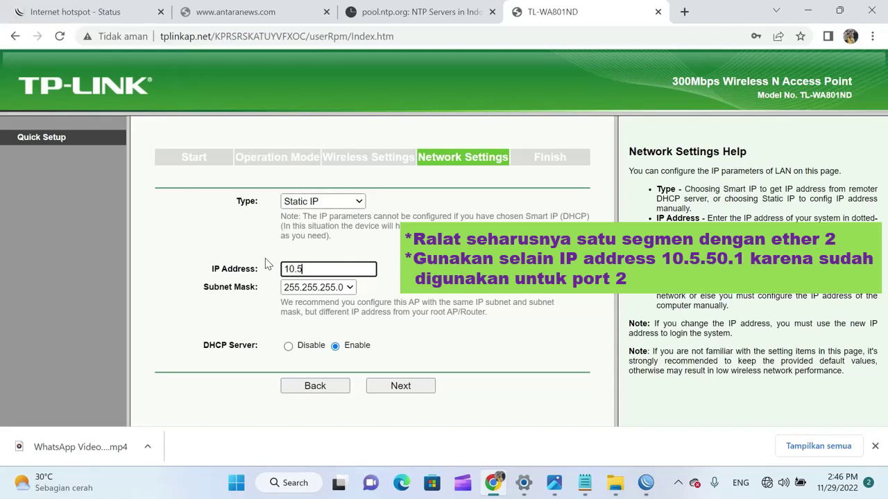
type(".50.2")
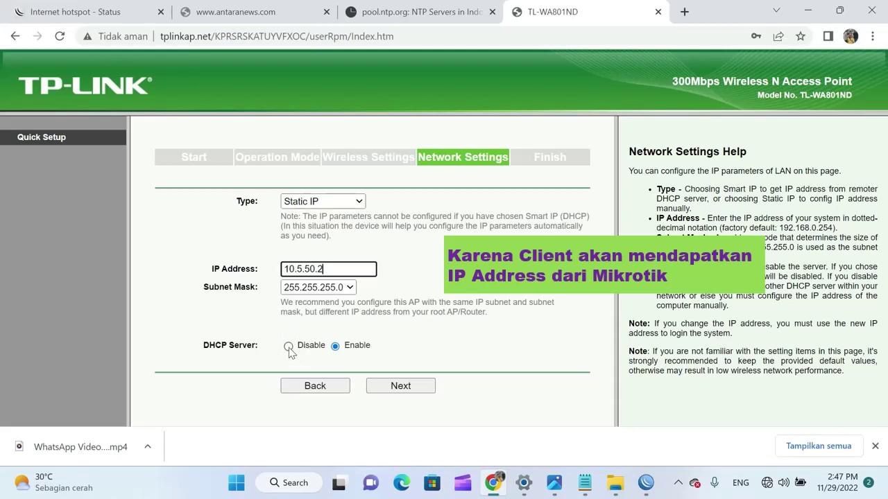
left_click(289, 347)
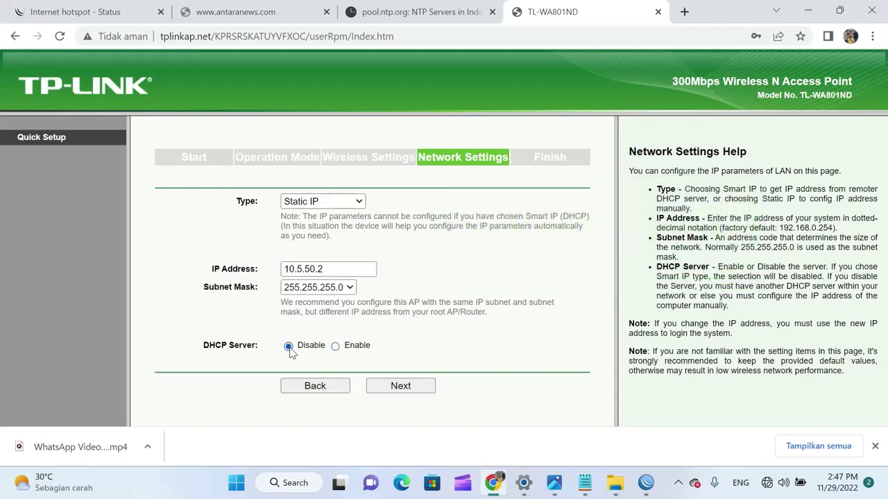
Check the summary showing UTRNet Hotspot, No Security and 10.5.50.2, then finish Quick Setup to apply it
left_click(415, 389)
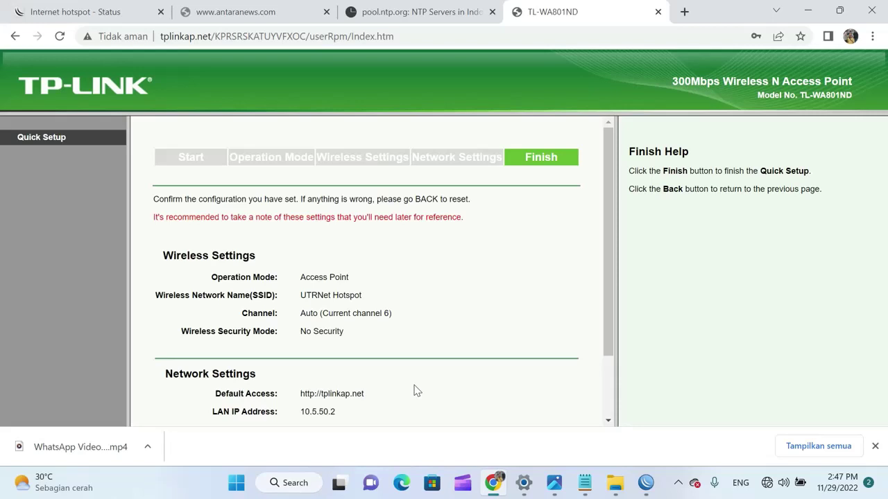
scroll(448, 277, "down", 1)
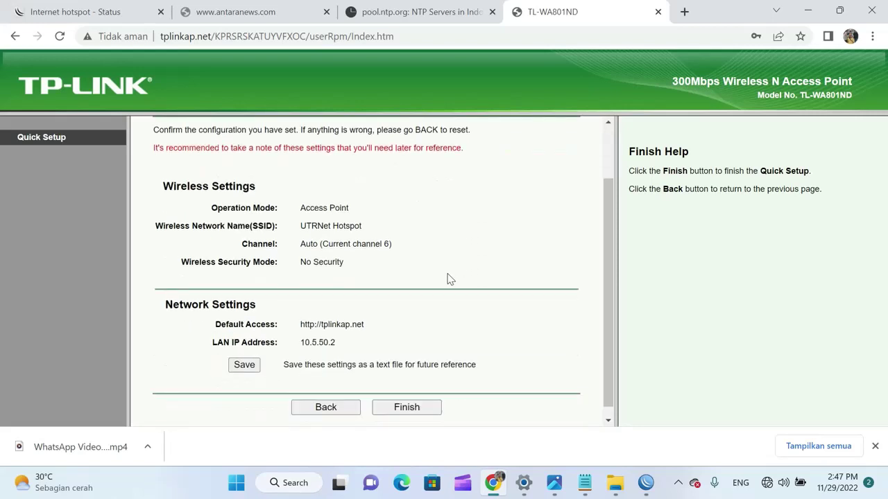
scroll(448, 279, "up", 1)
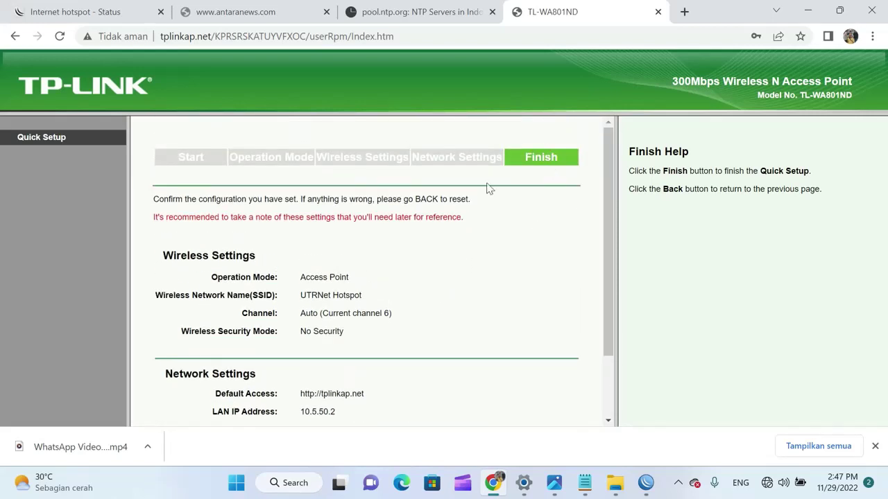
scroll(447, 239, "down", 1)
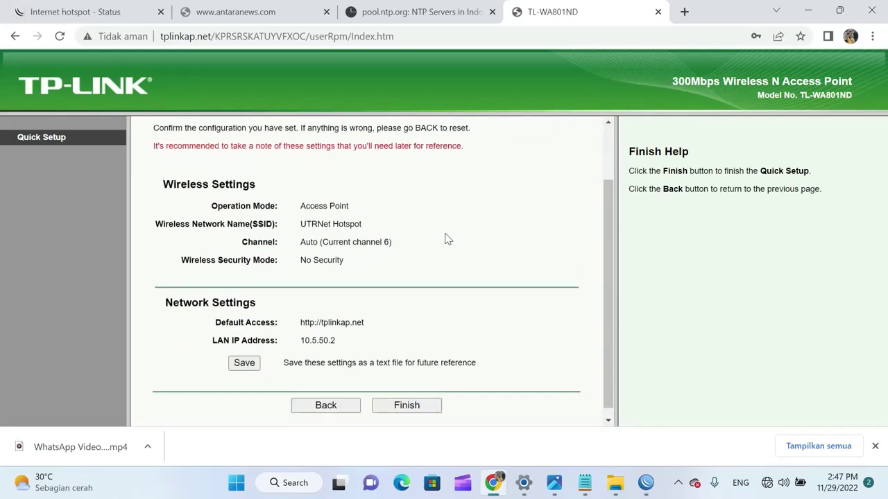
left_click(408, 399)
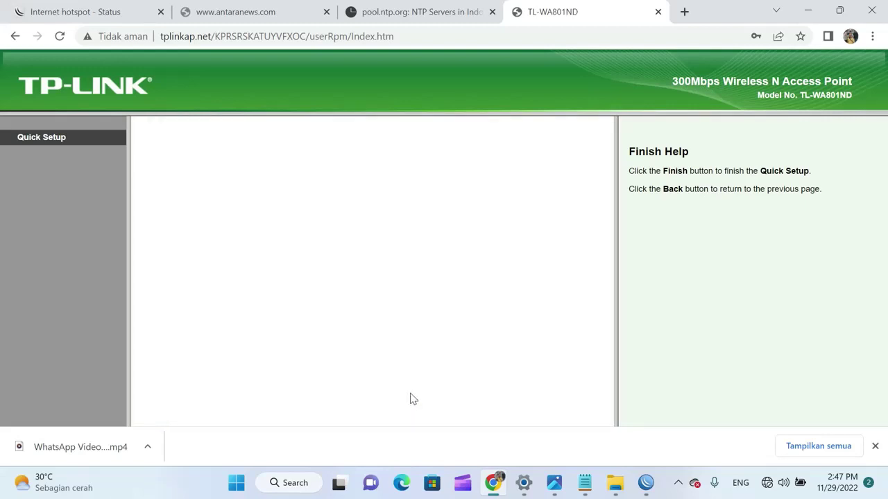
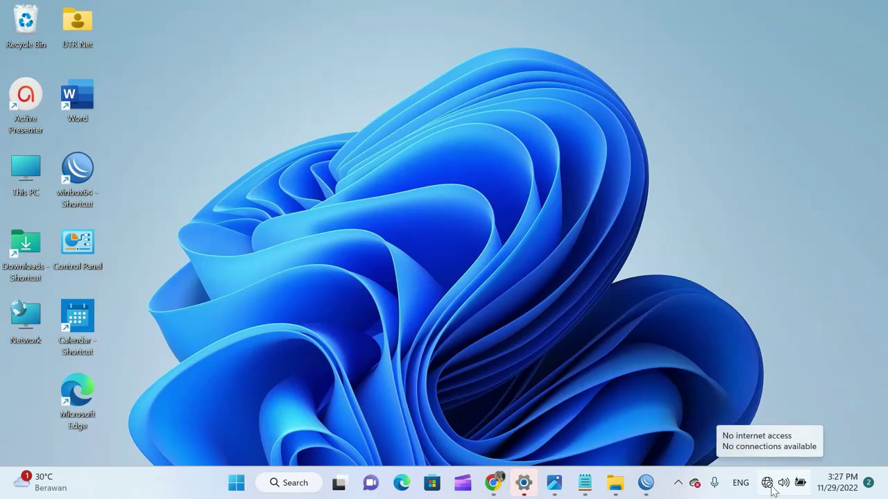
Turn Wi-Fi on in Windows 11 and connect to the open UTRNet Hotspot network
left_click(767, 482)
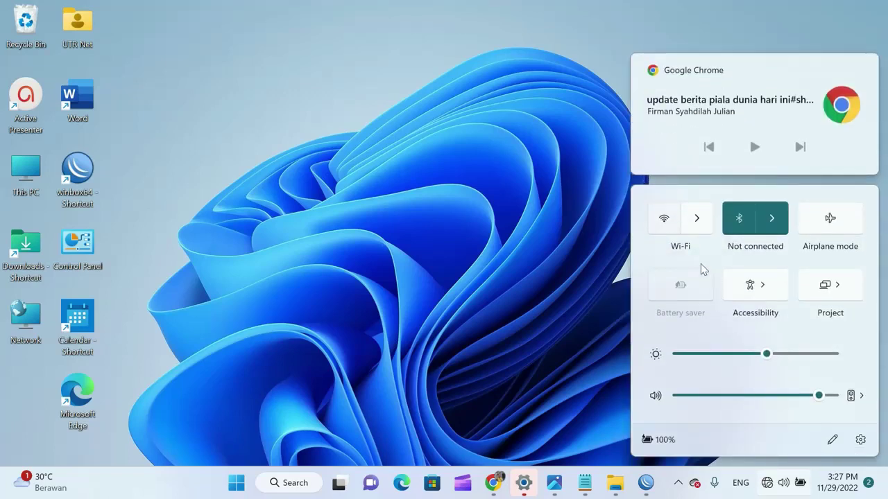
left_click(666, 222)
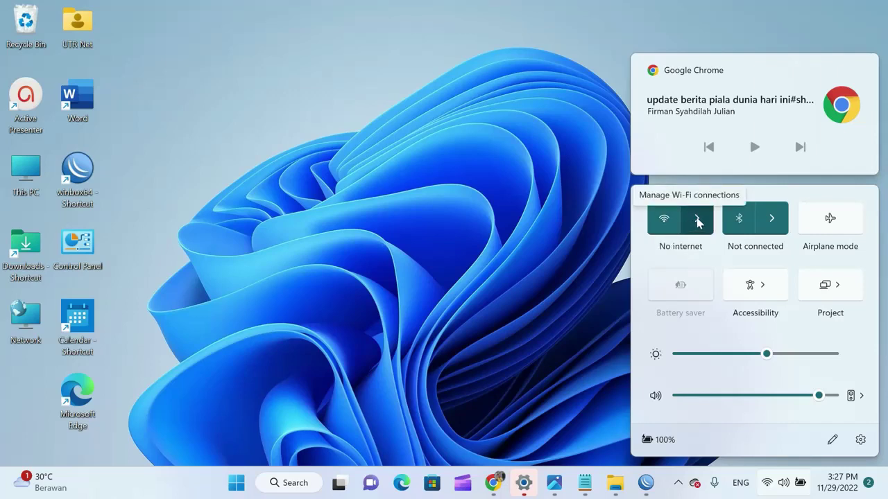
left_click(697, 221)
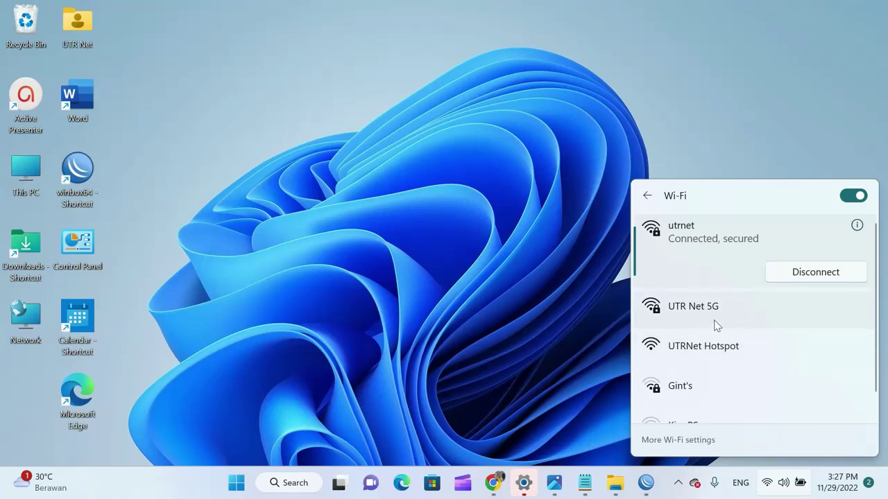
left_click(702, 349)
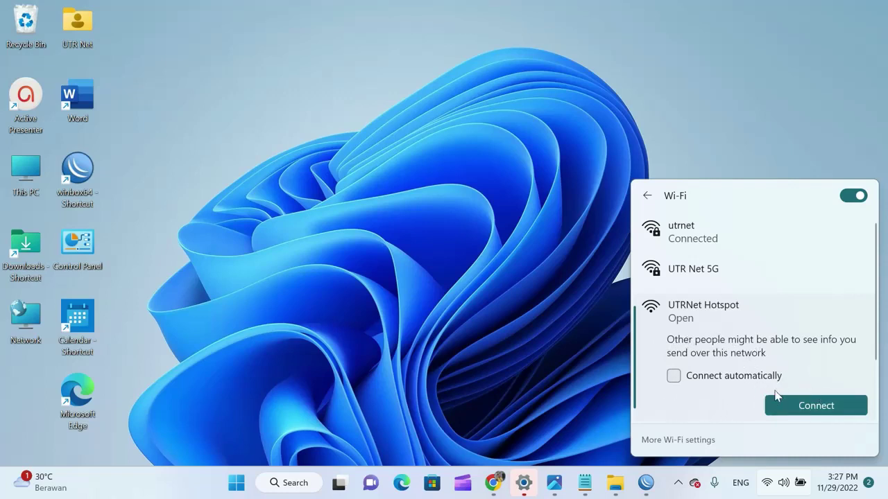
left_click(815, 408)
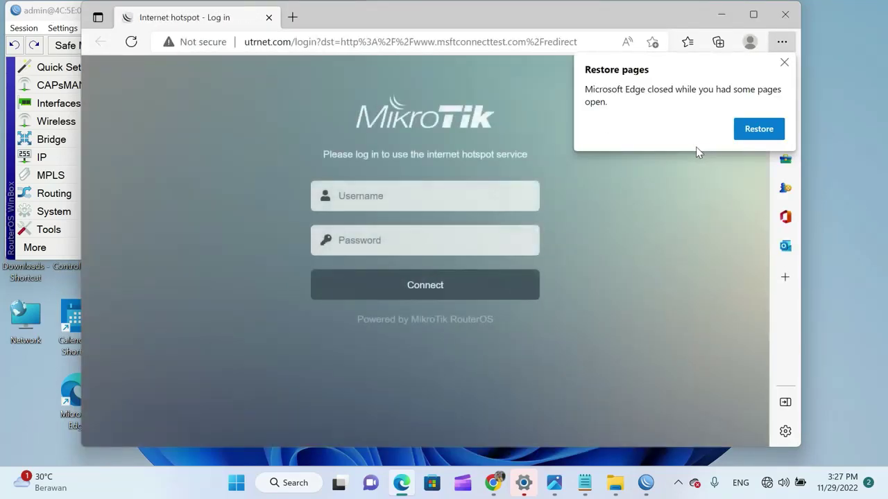
Minimize WinBox, dismiss Edge's restore-pages prompt and maximize the browser showing the login page
left_click(20, 13)
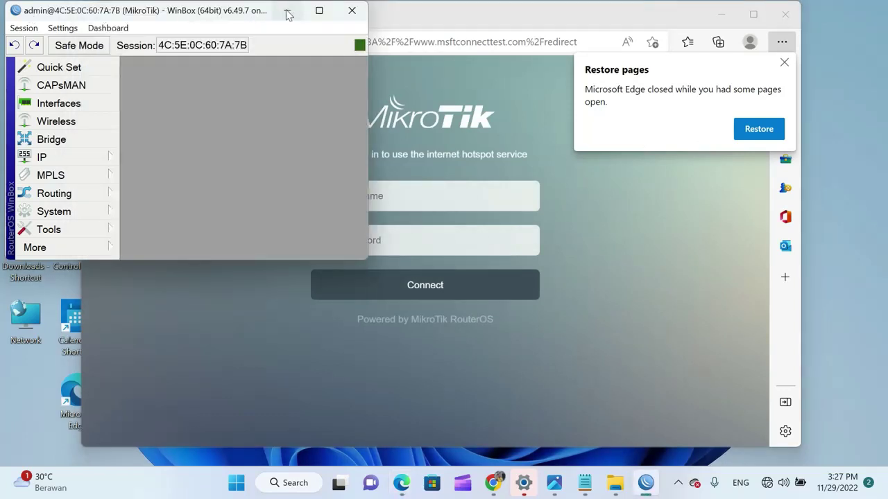
left_click(288, 11)
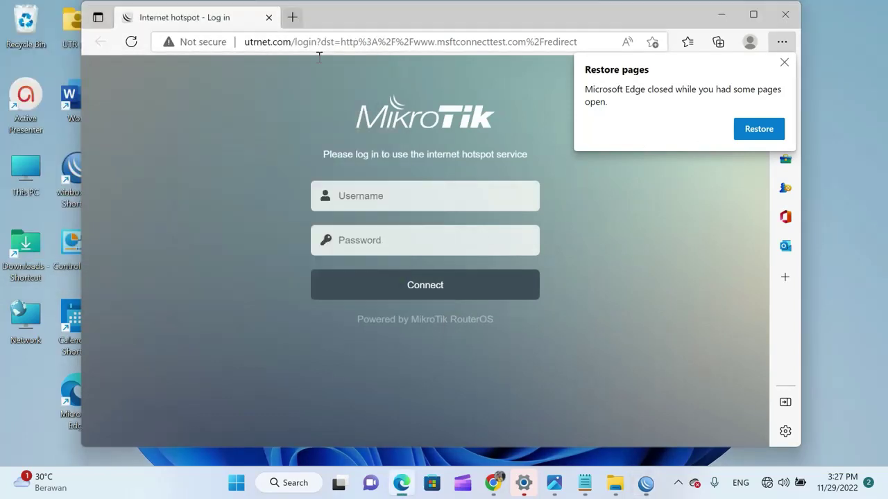
left_click(784, 62)
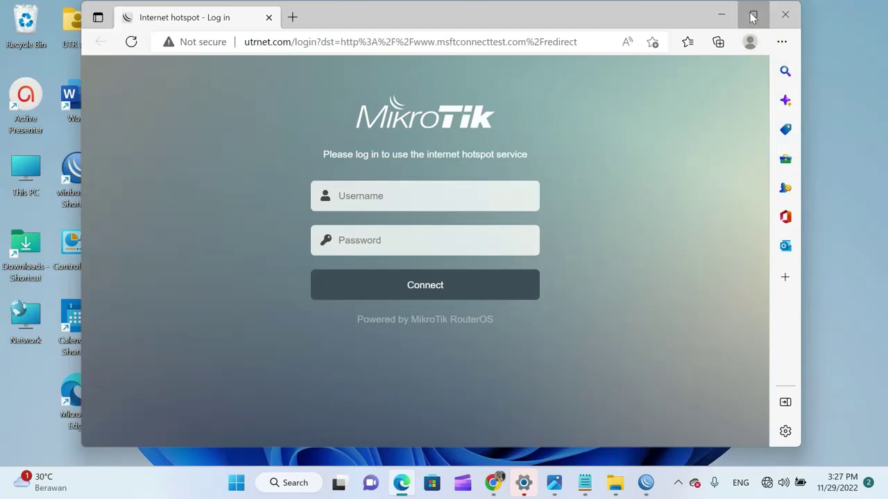
left_click(747, 19)
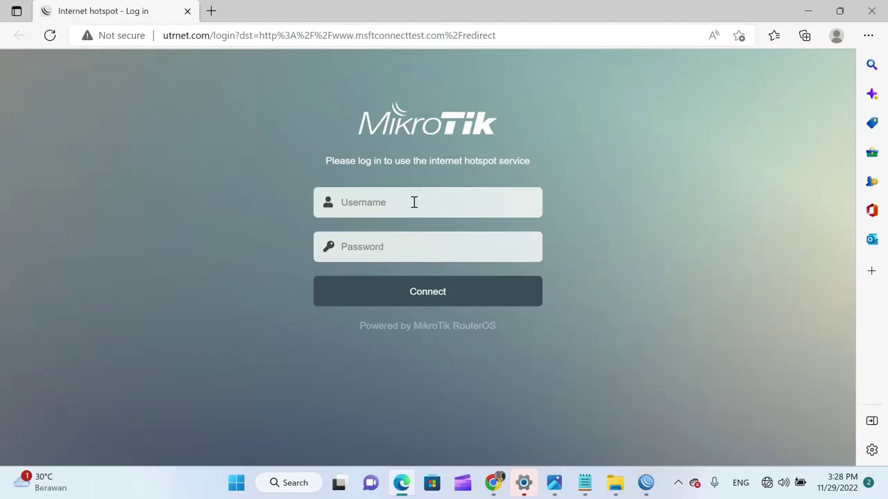
Log in to the hotspot portal with the test user's username and password
left_click(414, 202)
type("budi")
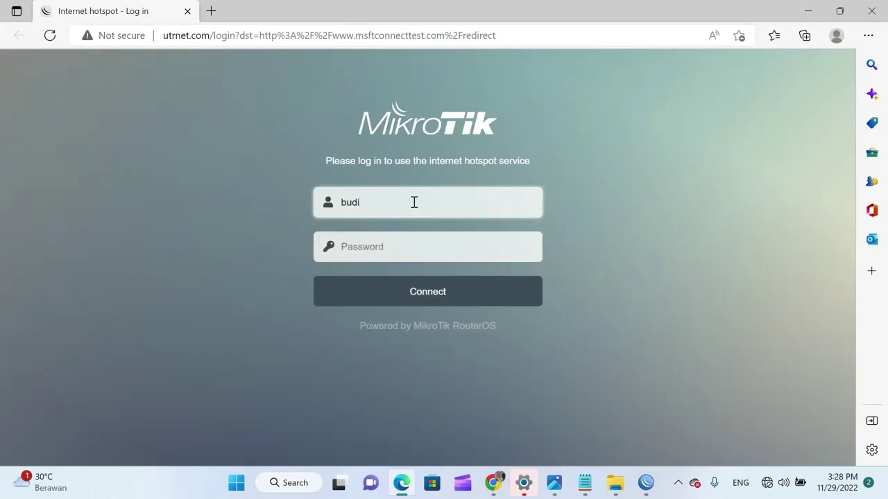
left_click(403, 241)
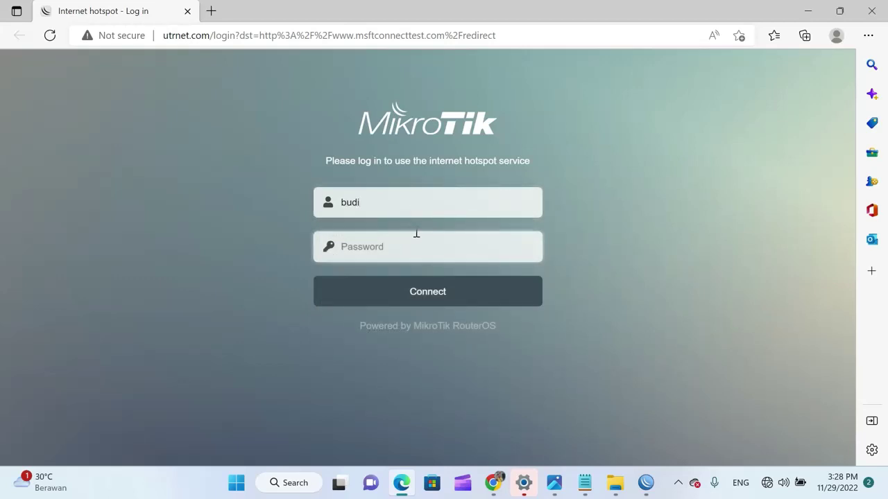
type("1")
left_click(439, 301)
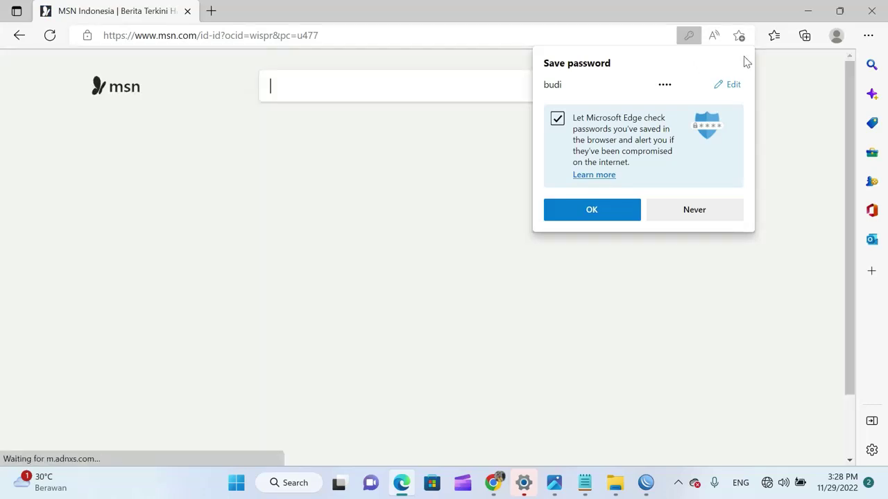
Dismiss the save-password offer and load antaranews.com in a new Edge tab
left_click(743, 57)
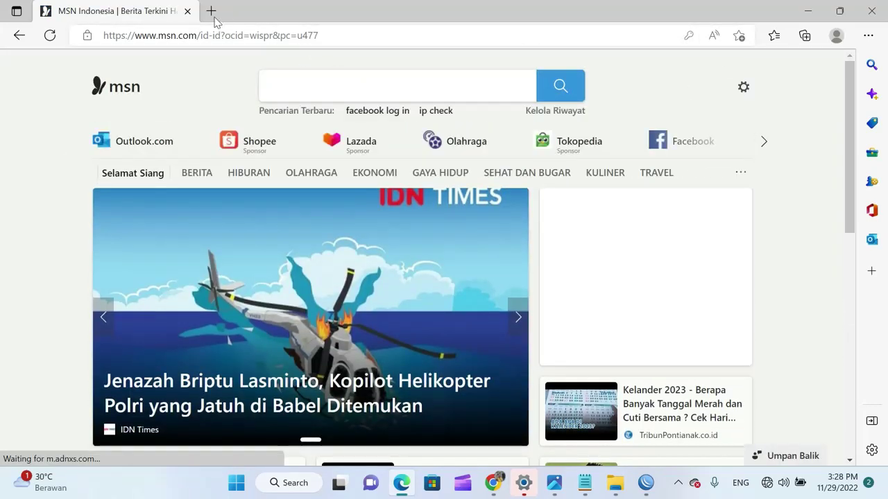
left_click(211, 12)
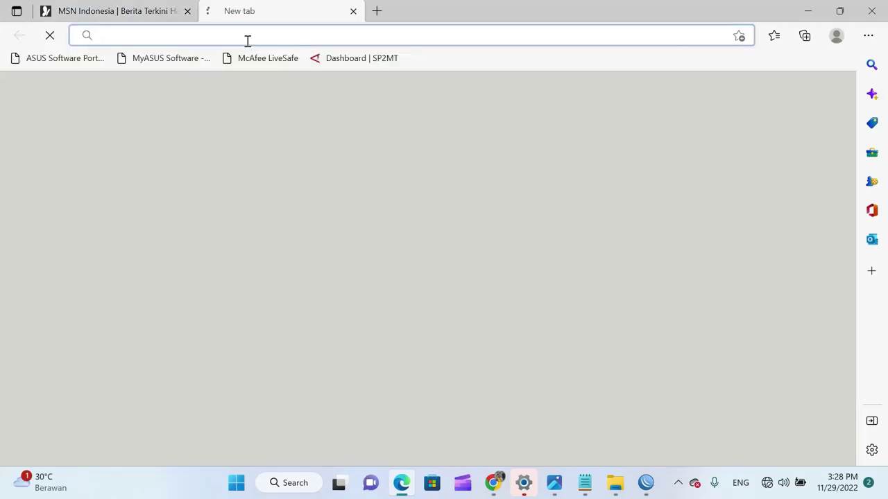
left_click(247, 41)
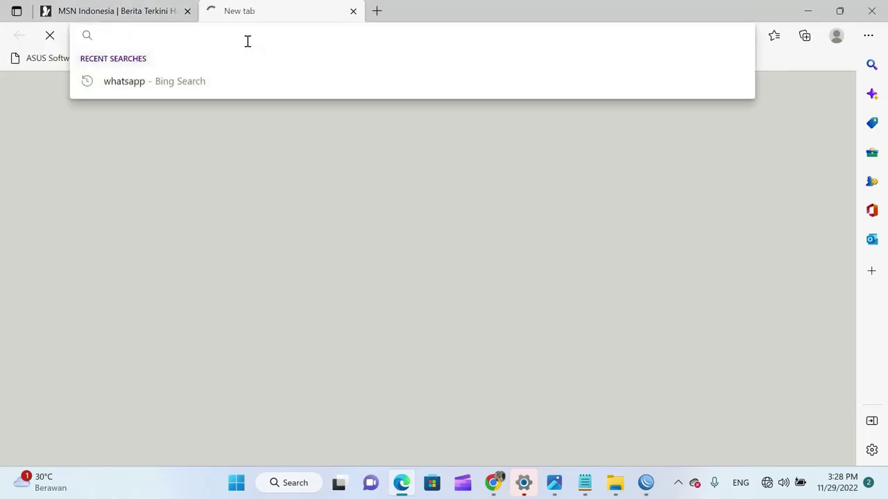
type("antaran")
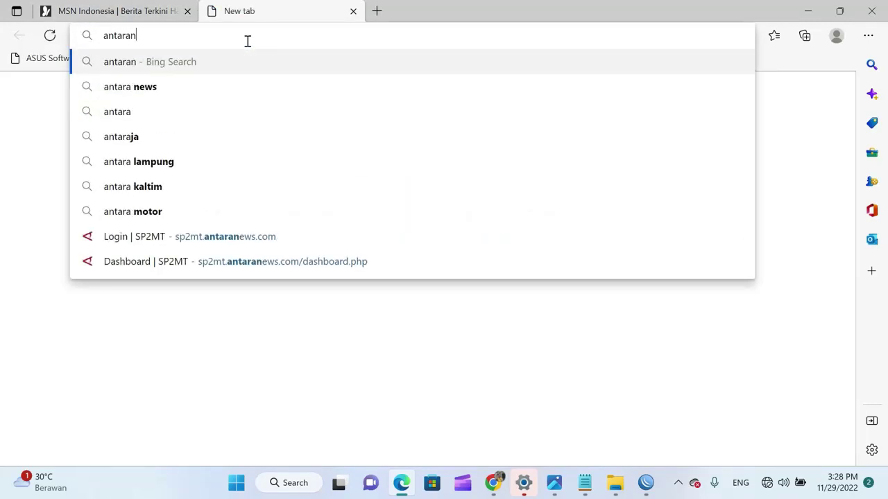
type("ews.com")
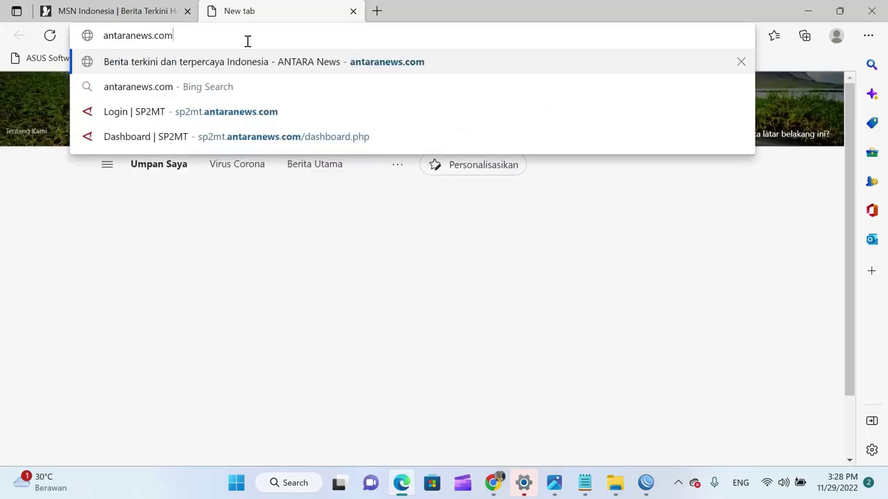
key("Return")
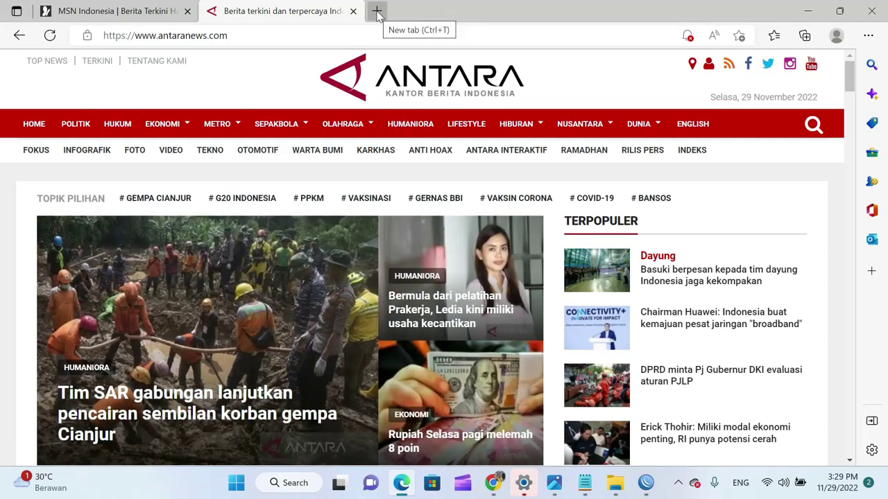
Load the utrnet.com hotspot status page in a new tab, log the user out, and bring WinBox forward
left_click(376, 12)
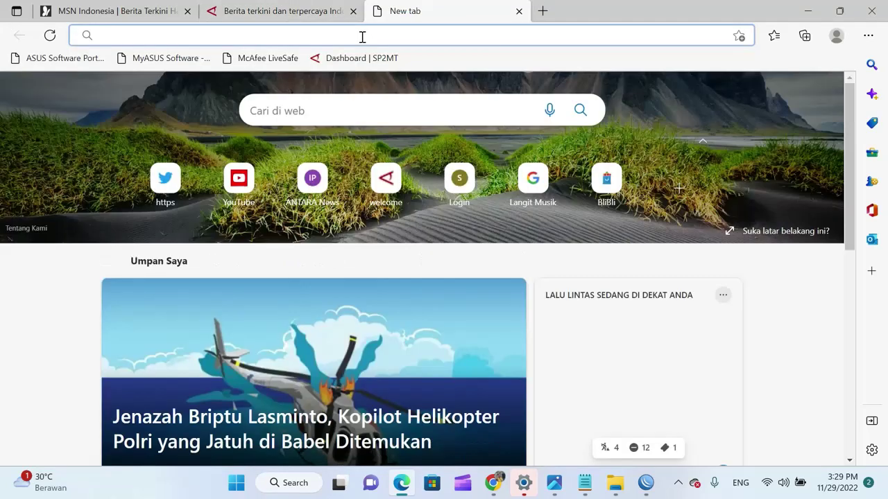
left_click(361, 35)
type("utr")
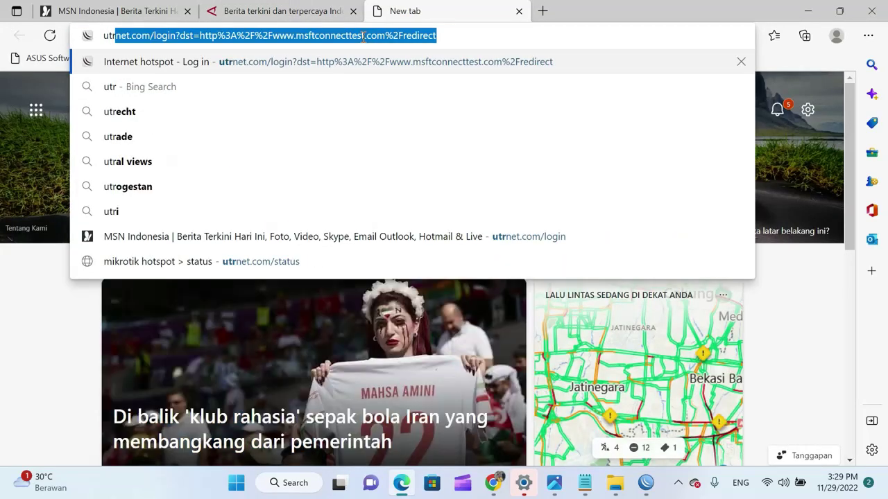
type("net.com")
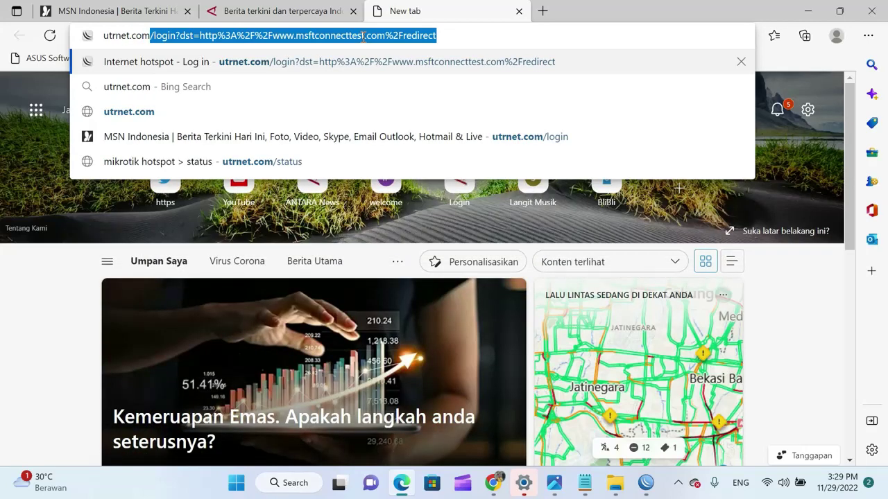
key("Delete")
key("Return")
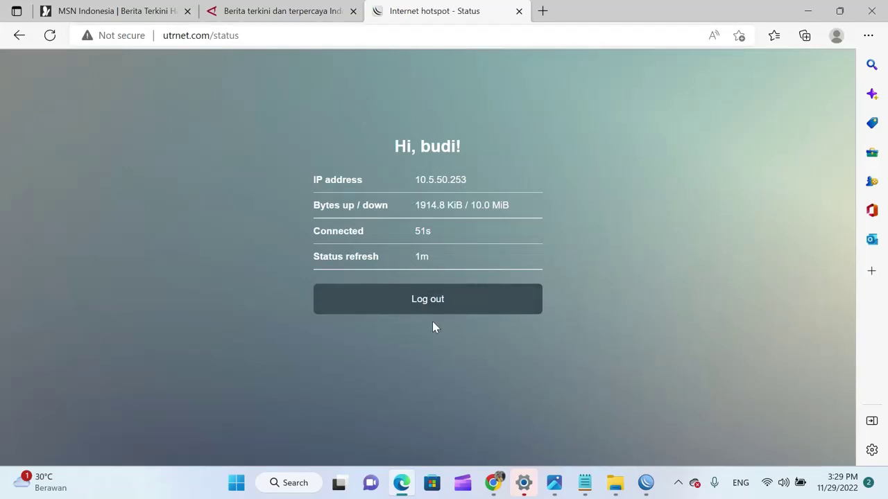
left_click(442, 308)
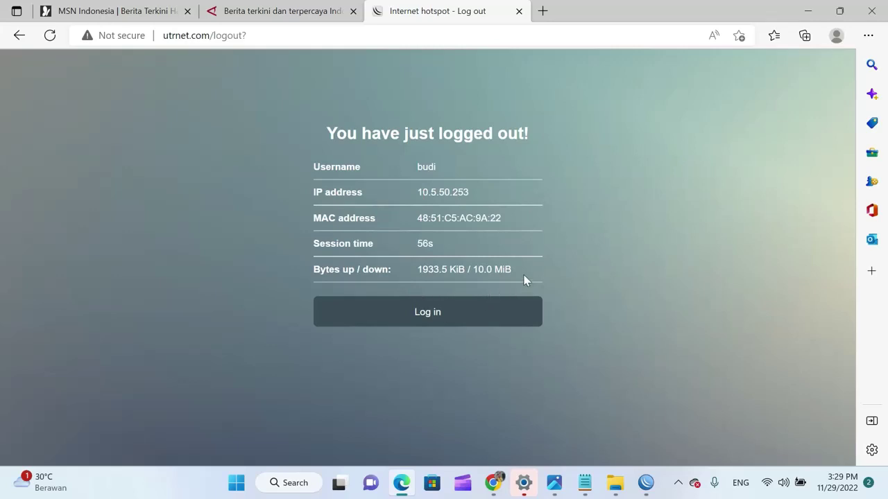
left_click(647, 488)
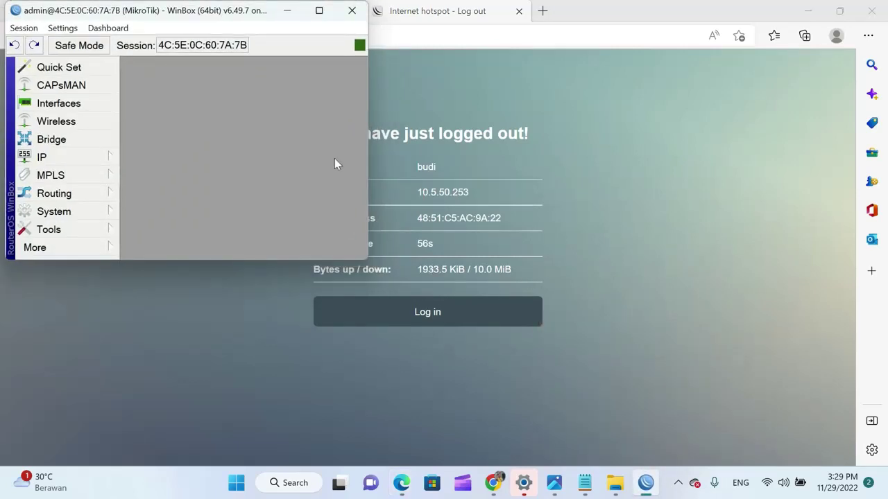
Delete both stored login cookies in WinBox's IP > Hotspot Cookies list, then minimize WinBox
left_click(319, 11)
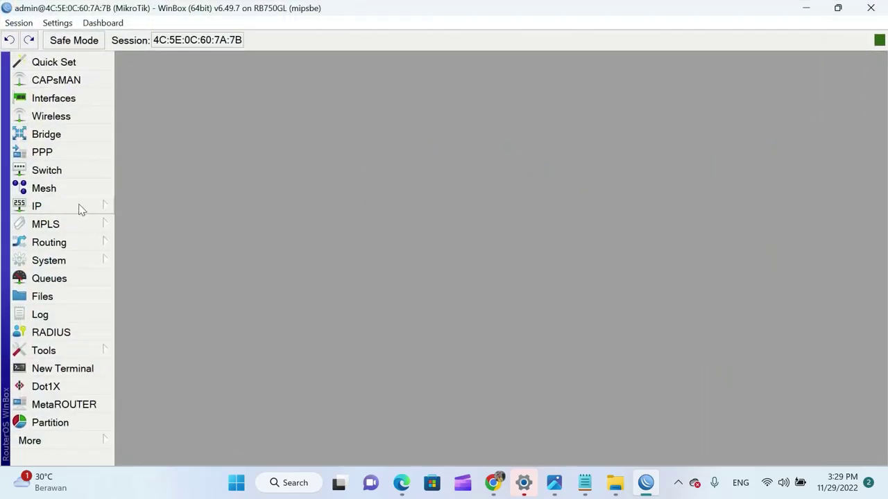
left_click(79, 206)
left_click(173, 174)
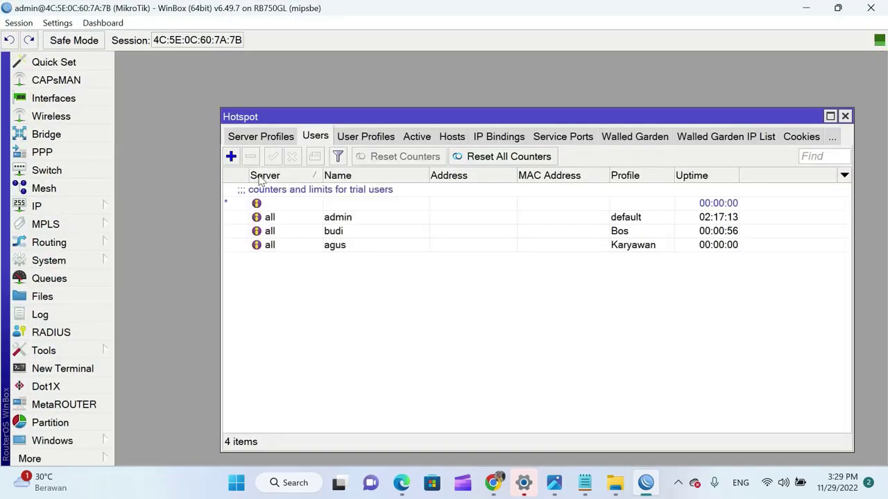
left_click(801, 137)
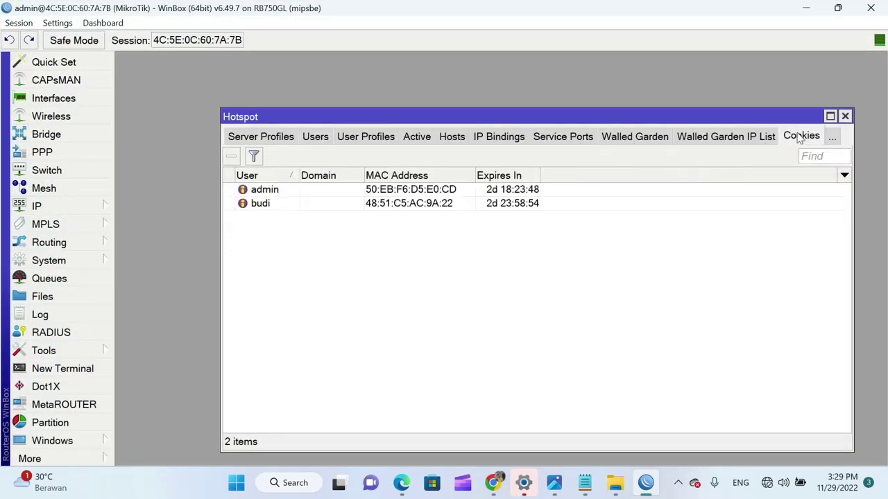
left_click(401, 195)
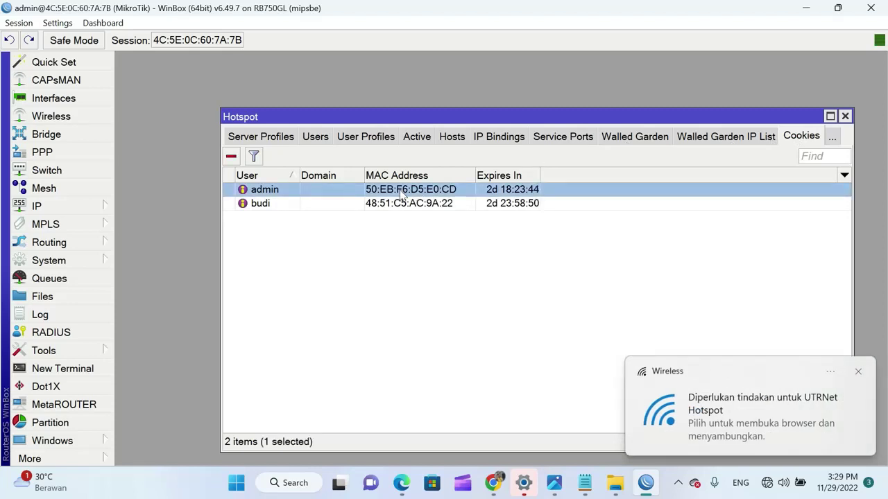
left_click(233, 157)
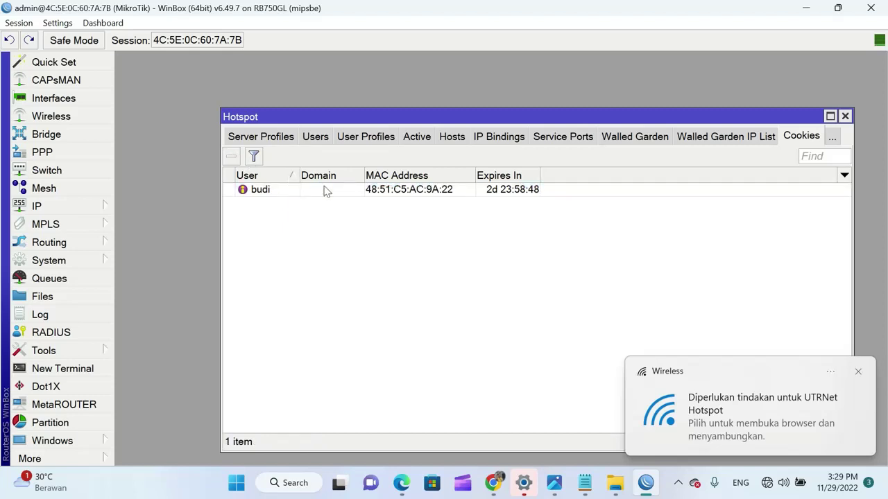
left_click(356, 193)
left_click(233, 157)
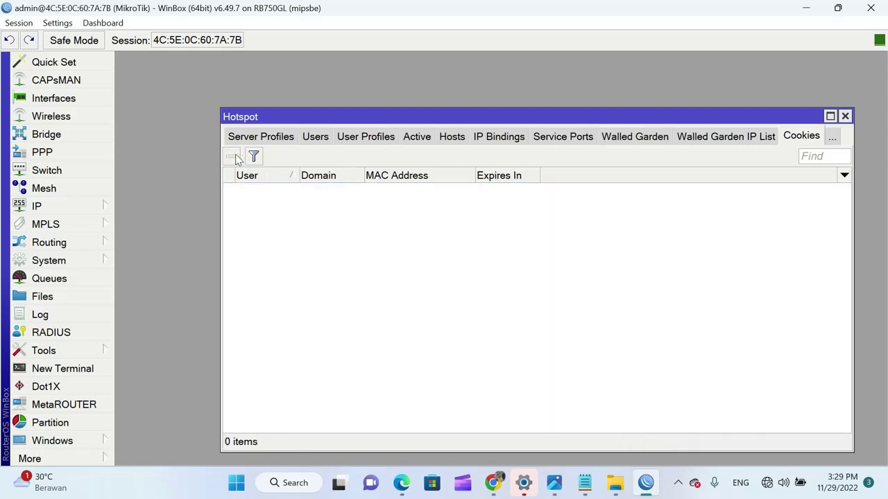
left_click(804, 14)
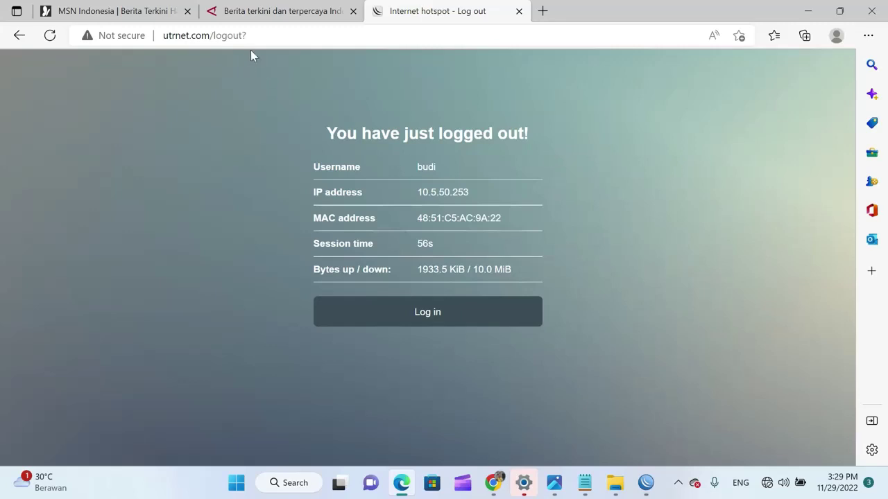
Strip the logout path from the address and go back to the utrnet.com login page
left_click(258, 40)
left_click(223, 36)
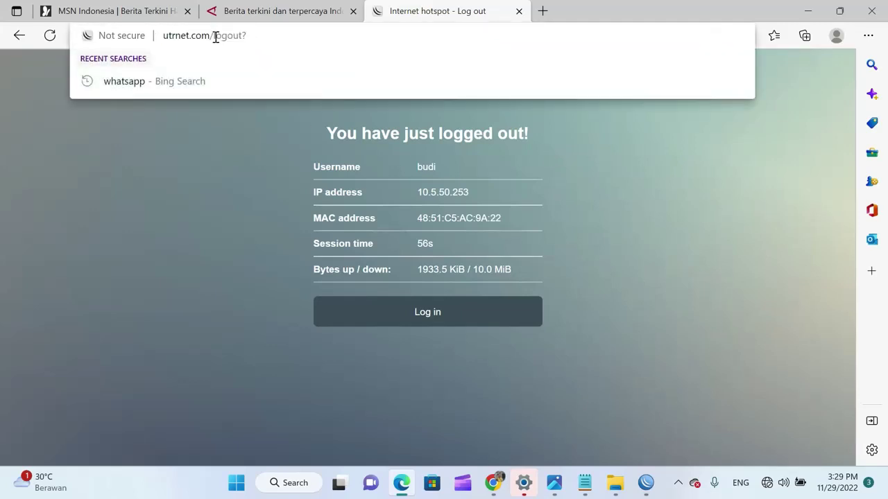
left_click_drag(210, 37, 390, 37)
key("BackSpace")
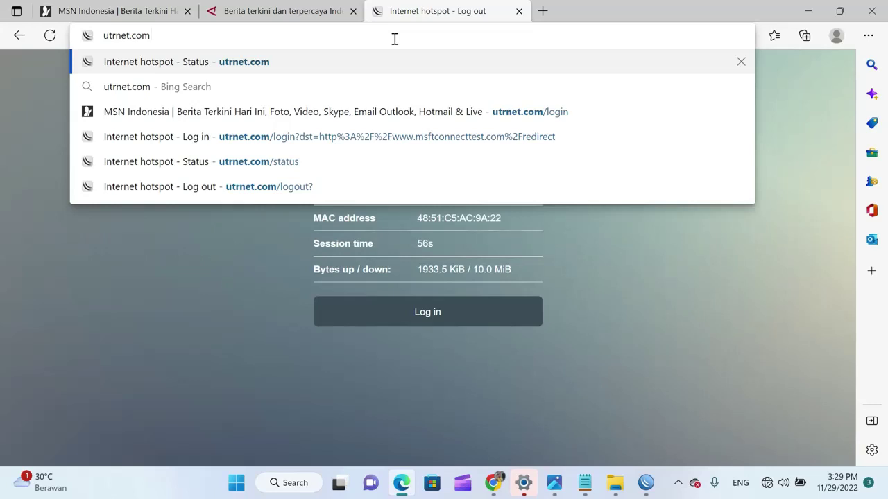
key("Return")
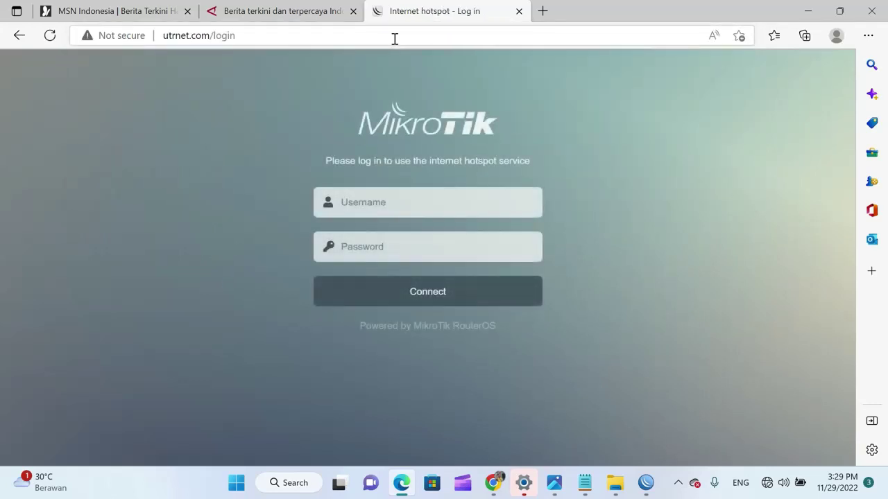
Log in to the hotspot with the second user's username and password
left_click(407, 204)
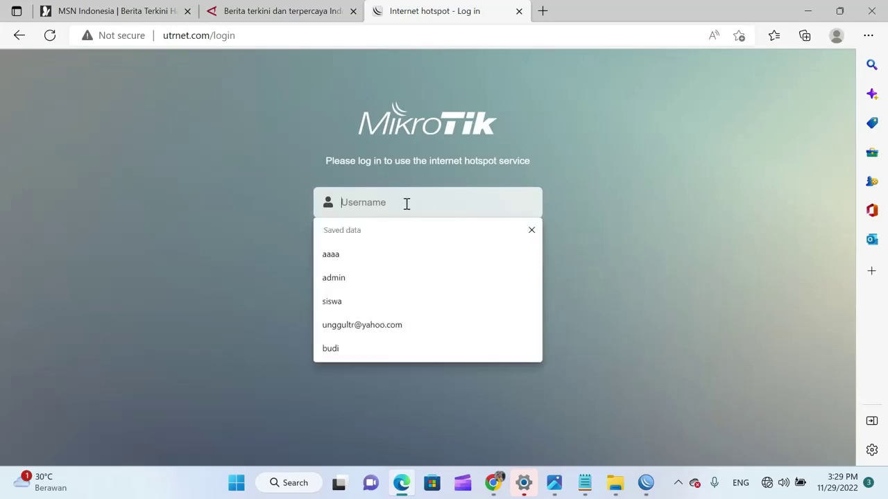
type("ag")
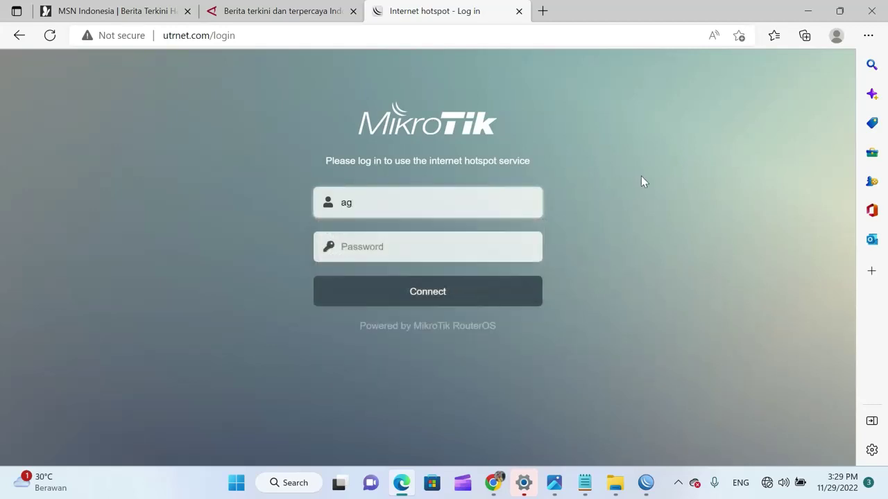
type("us")
left_click(484, 248)
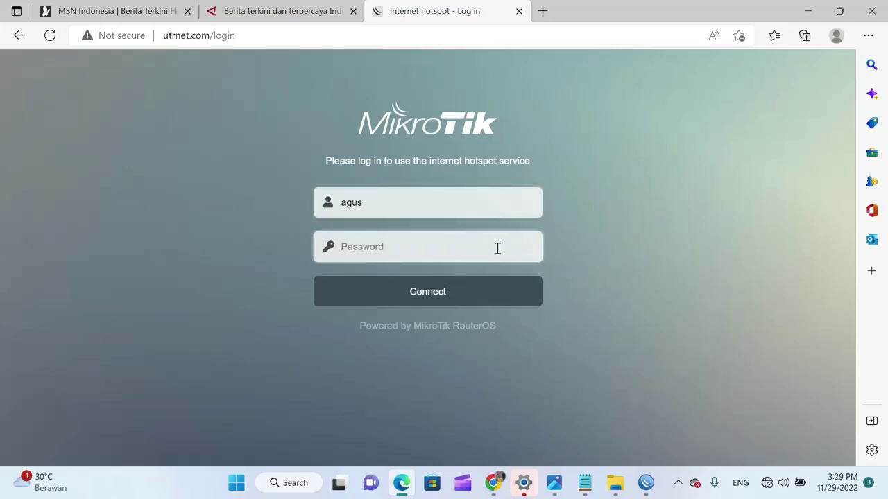
type("•")
left_click(521, 249)
left_click(432, 297)
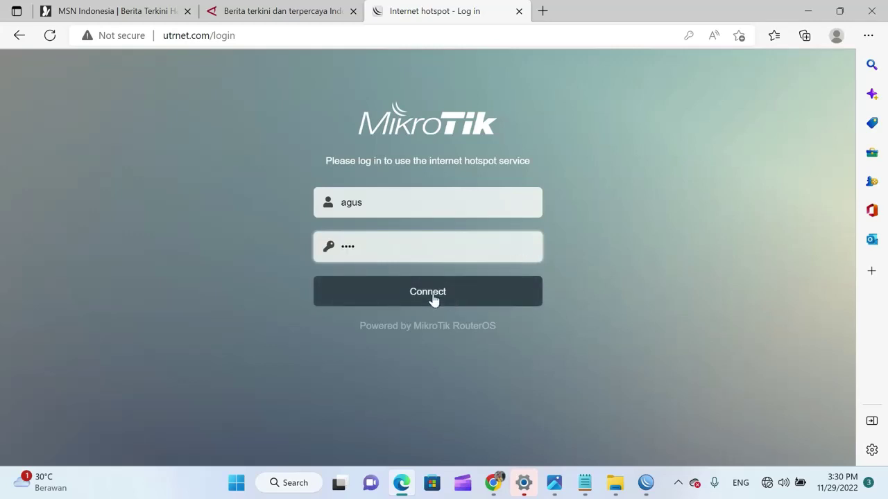
Load detik.com in a new Edge tab
left_click(544, 11)
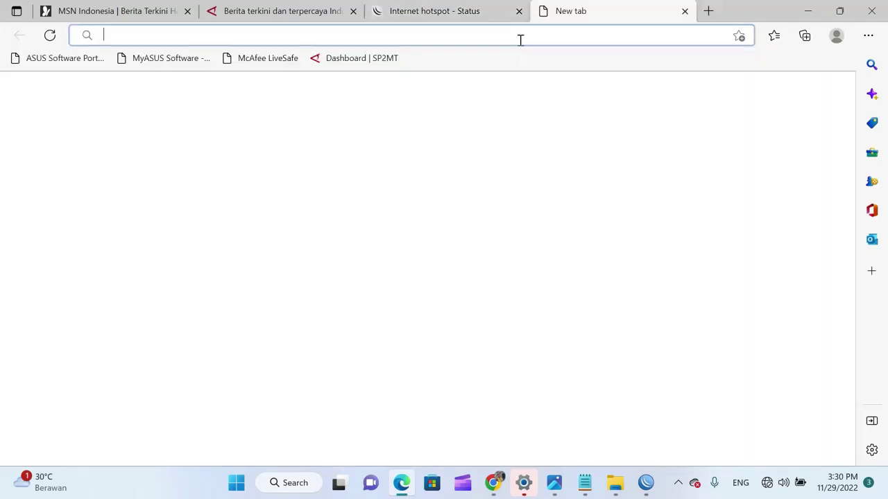
type("det")
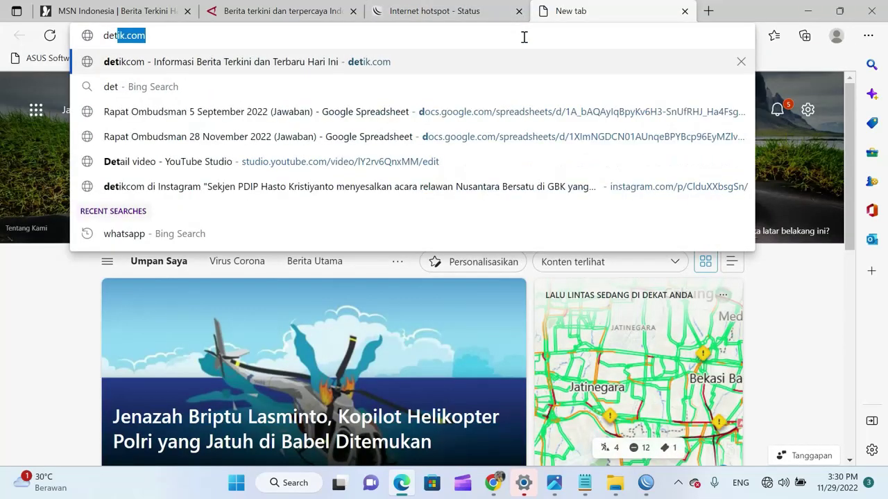
type("ik.com")
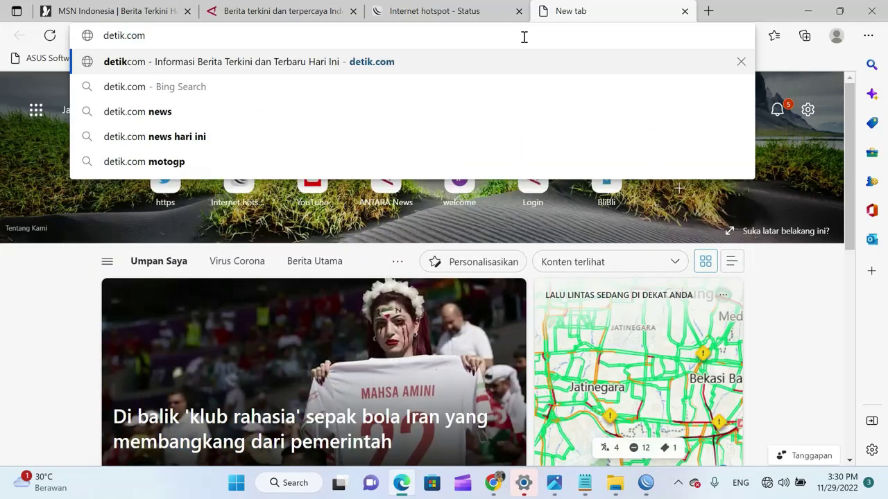
key("Return")
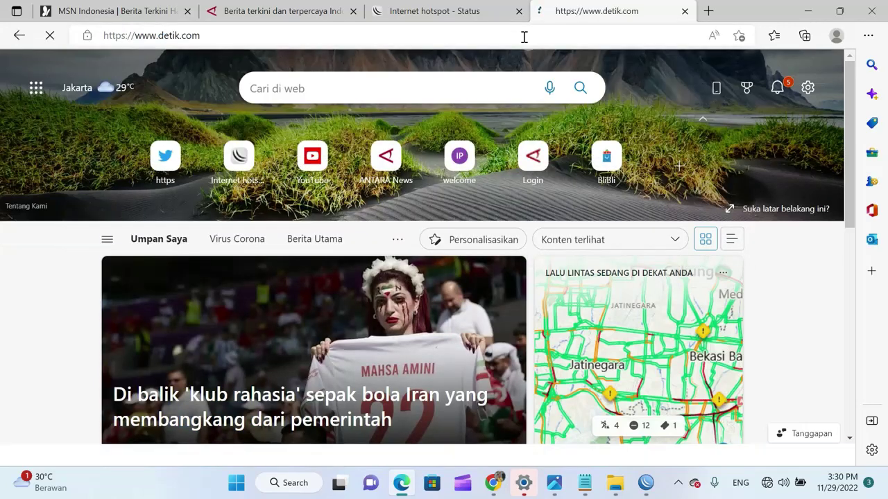